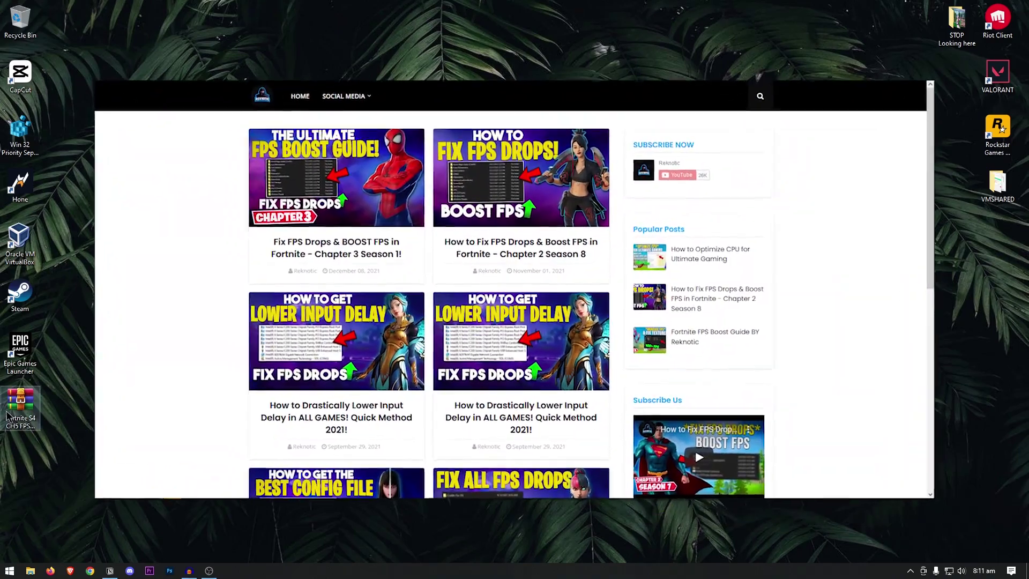
# Select the downloaded Fortnite S4 CH5 FPS Pack zip on the desktop
pyautogui.click(20, 410)
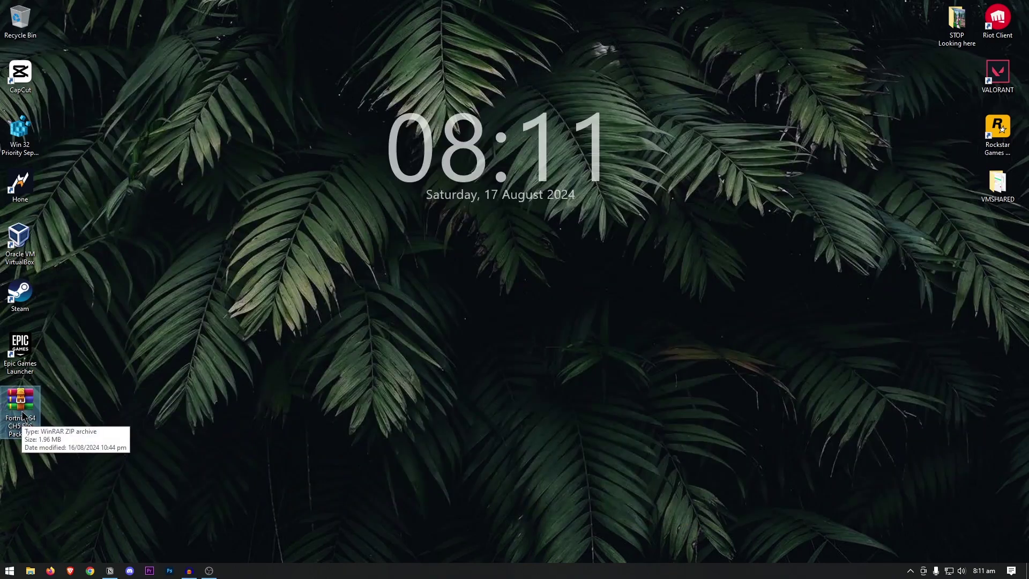
# Extract the Fortnite S4 CH5 FPS Pack zip onto the desktop and open its folder
pyautogui.rightClick(23, 417)
pyautogui.click(59, 218)
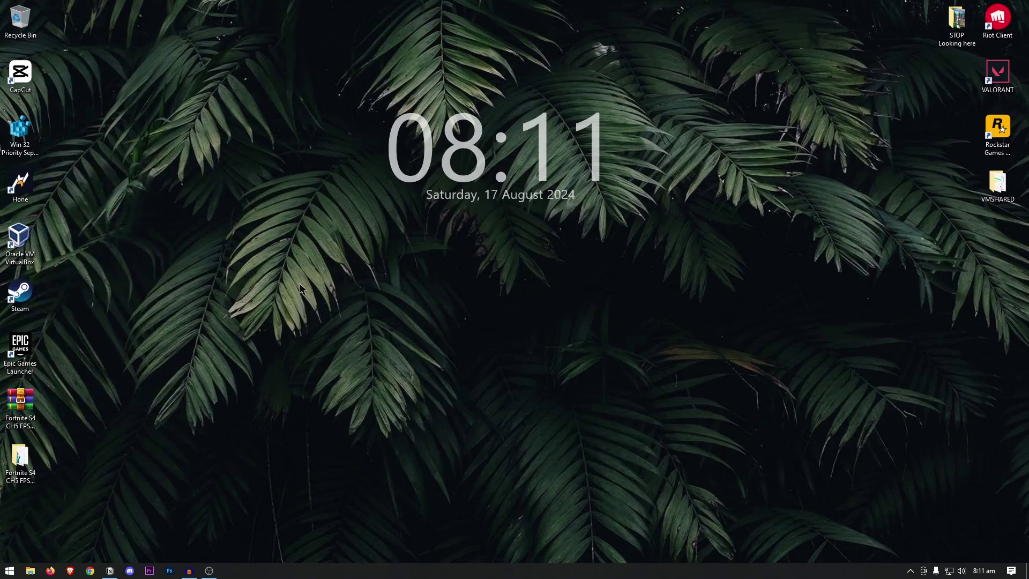
pyautogui.doubleClick(21, 460)
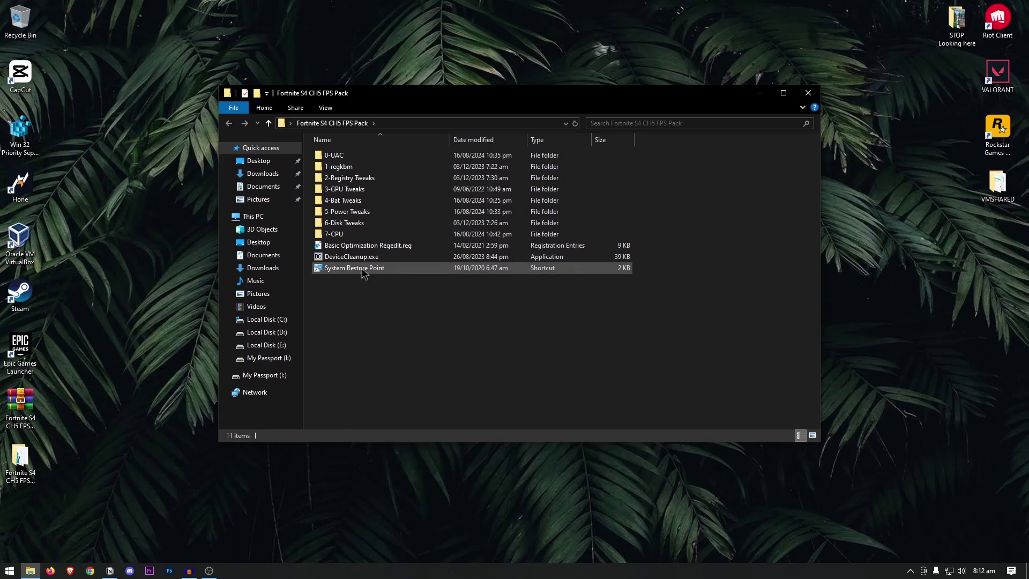
# Create a new restore point for drive C with a short description starting 're'
pyautogui.doubleClick(388, 269)
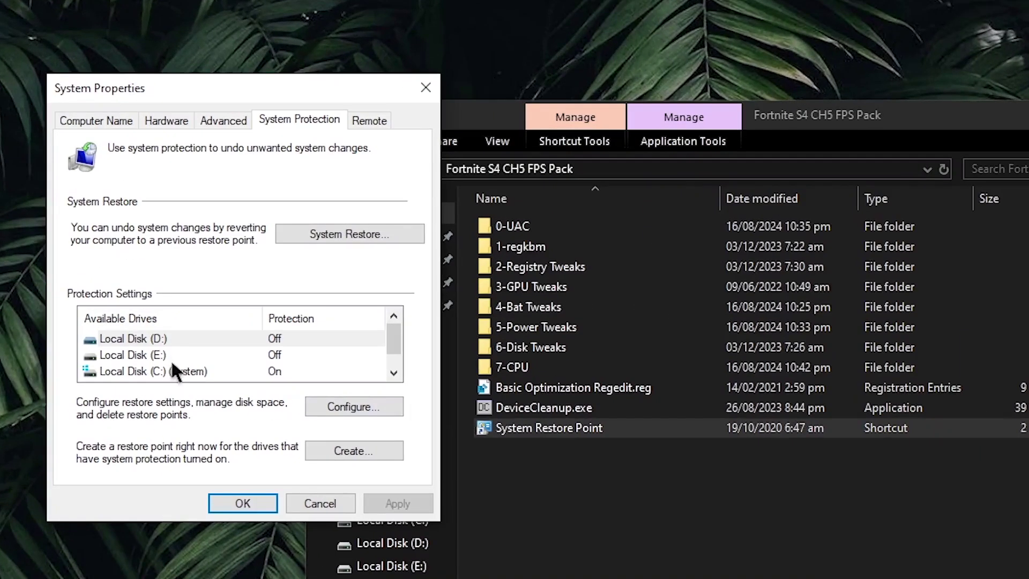
pyautogui.click(183, 370)
pyautogui.click(364, 445)
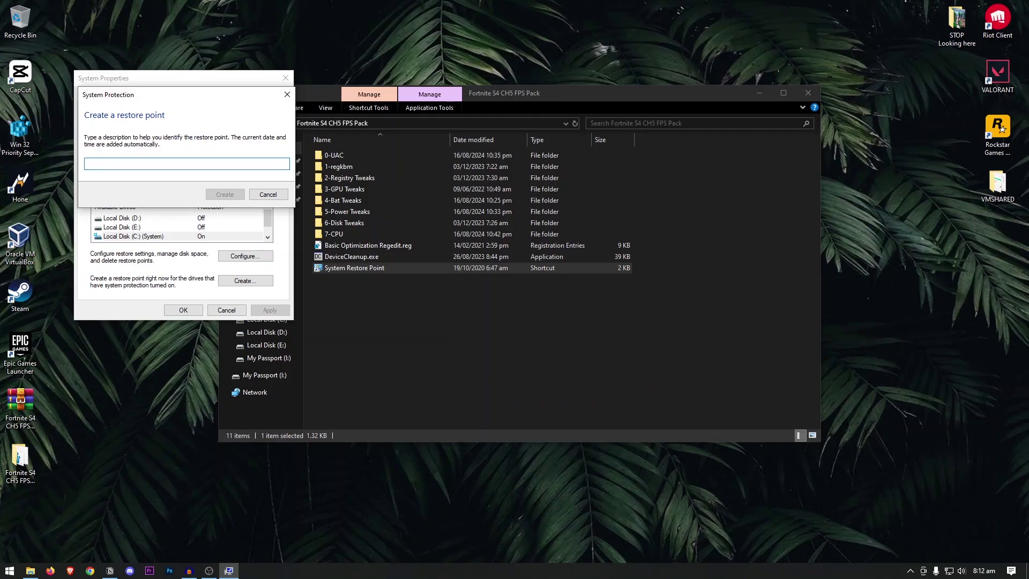
pyautogui.write('restore')
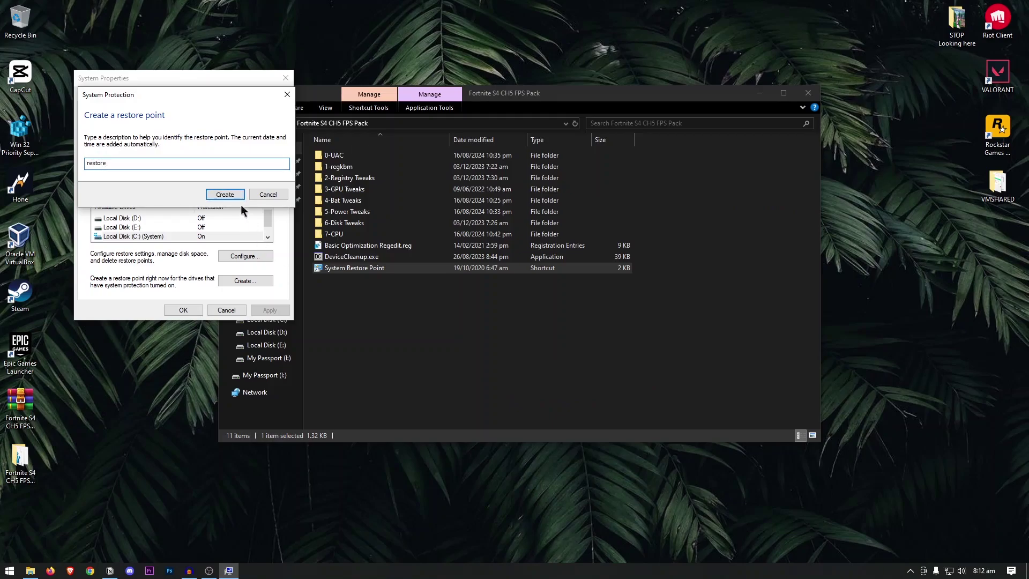
pyautogui.click(225, 194)
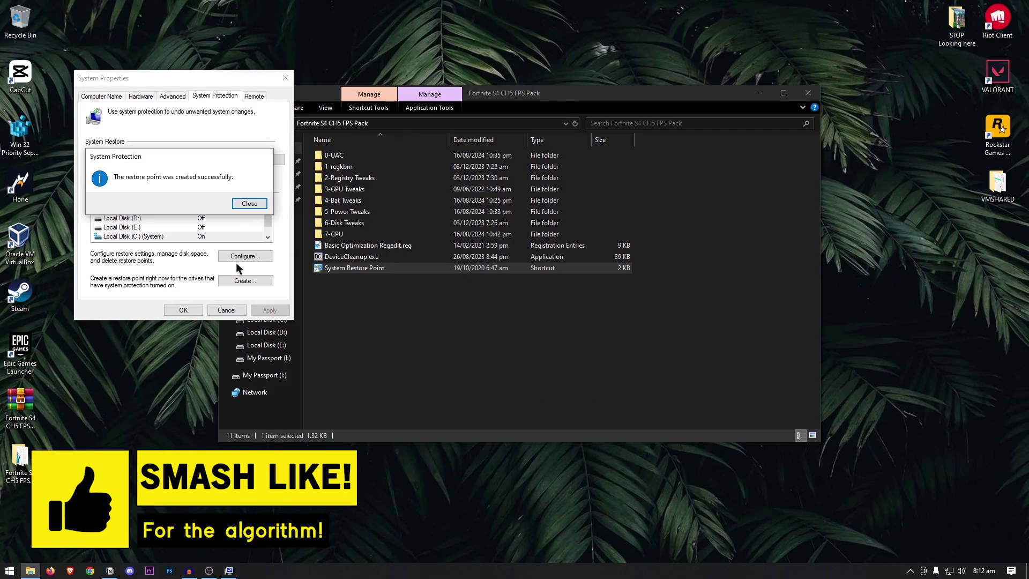
# Close the restore point dialogs and merge APPLY FIRST - Disable UAC.reg from the 0-UAC folder
pyautogui.click(247, 204)
pyautogui.click(183, 309)
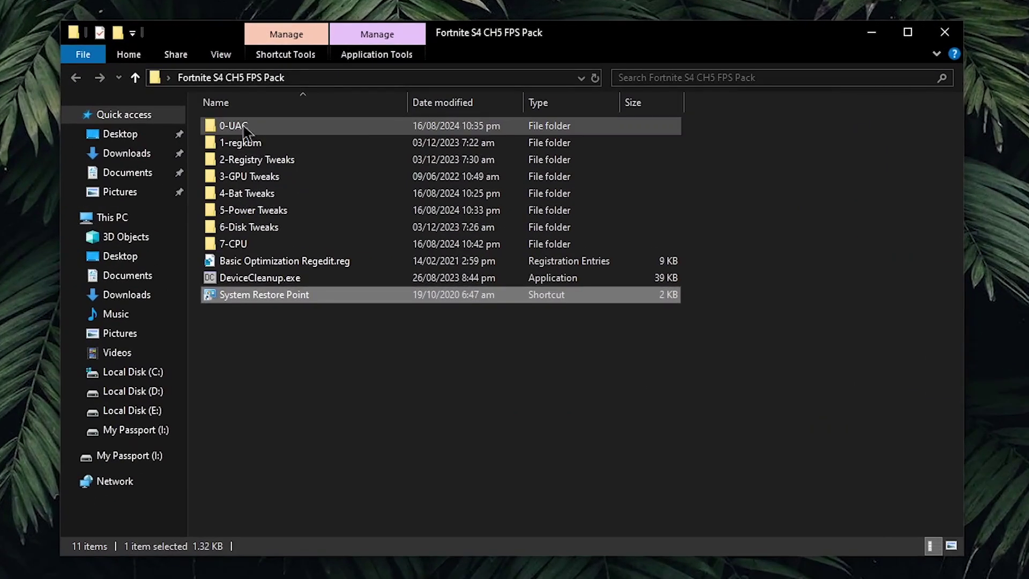
pyautogui.doubleClick(244, 129)
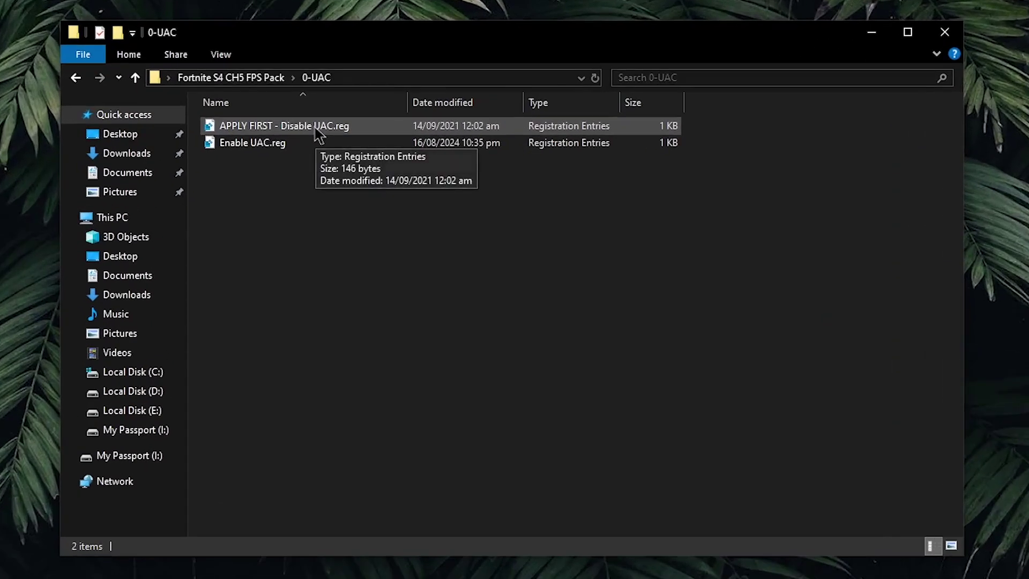
pyautogui.doubleClick(316, 129)
pyautogui.click(626, 347)
pyautogui.click(695, 323)
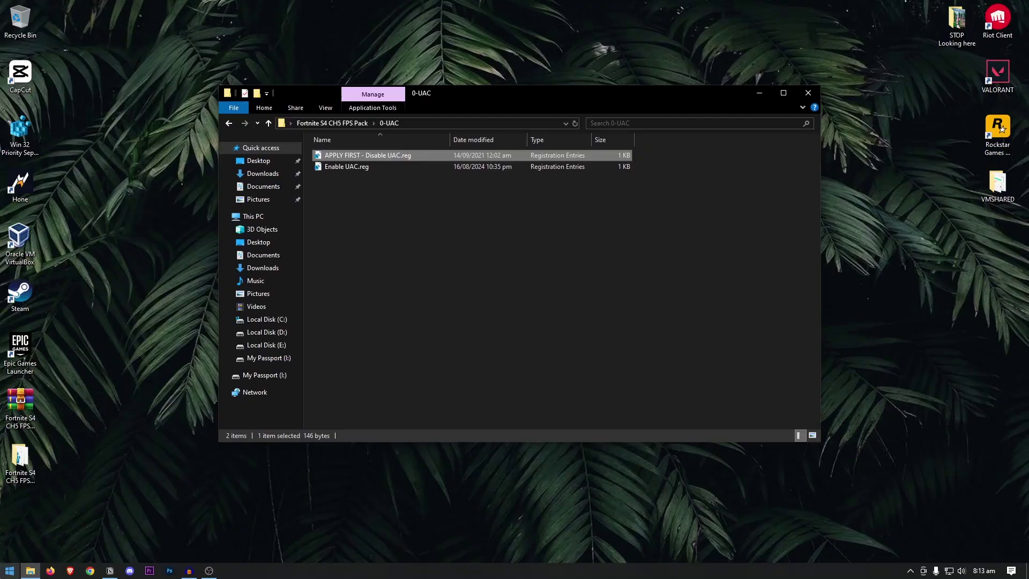
# Check the Start menu's power options, then dismiss it without restarting
pyautogui.click(9, 570)
pyautogui.click(13, 550)
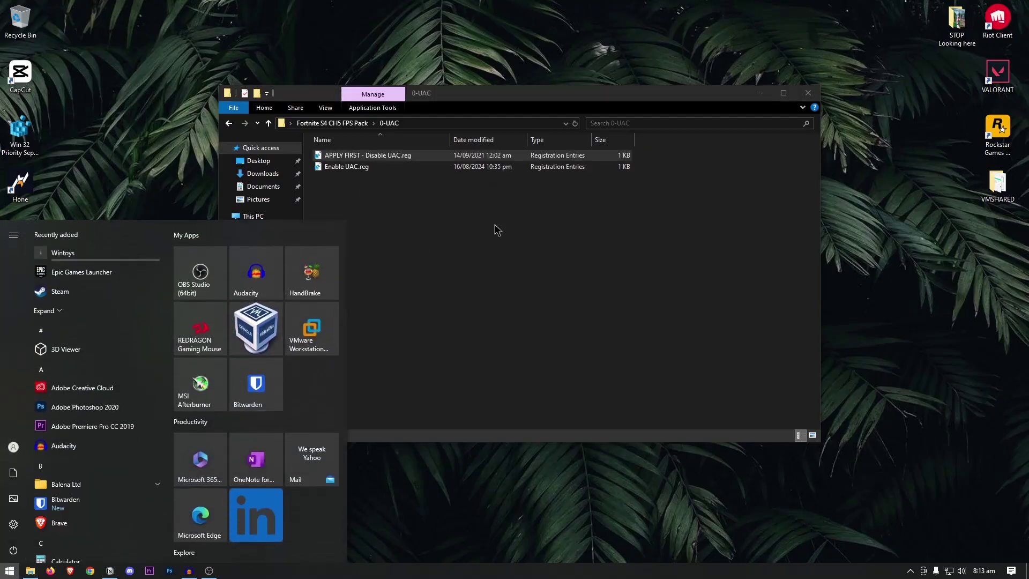
pyautogui.click(502, 207)
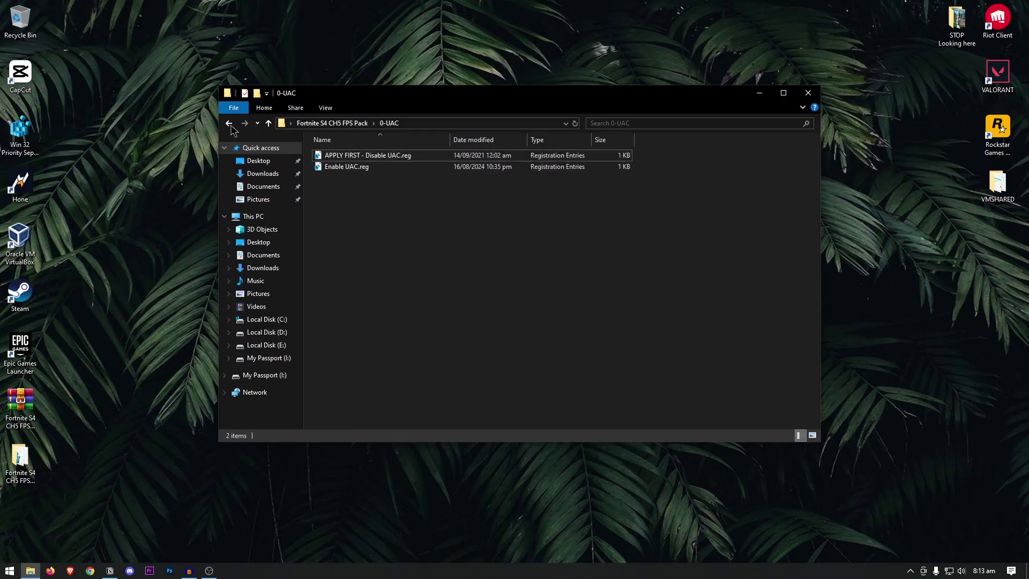
# Return to the FPS pack root and read Basic Optimization Regedit.reg in Notepad
pyautogui.click(229, 123)
pyautogui.click(76, 79)
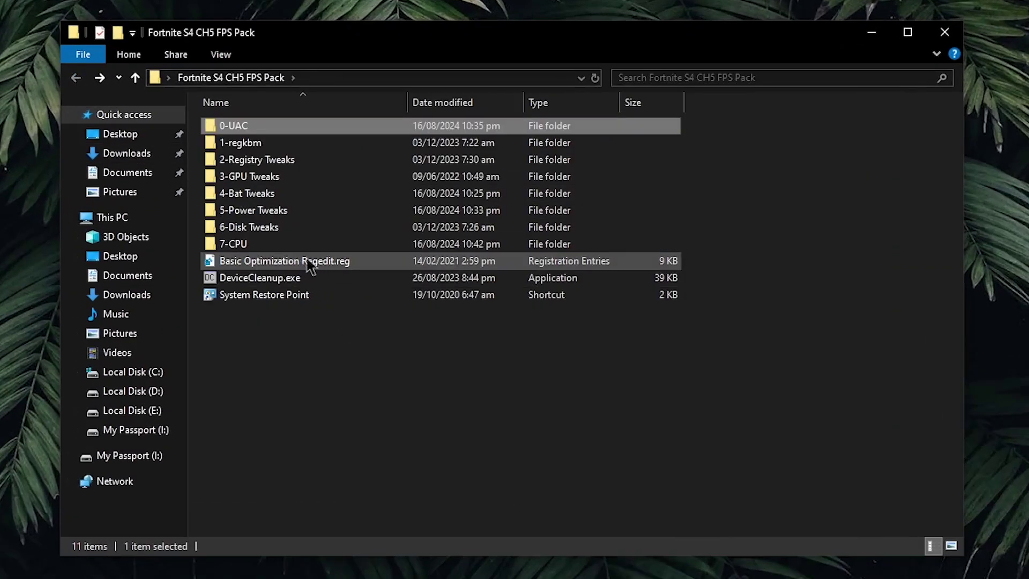
pyautogui.click(334, 261)
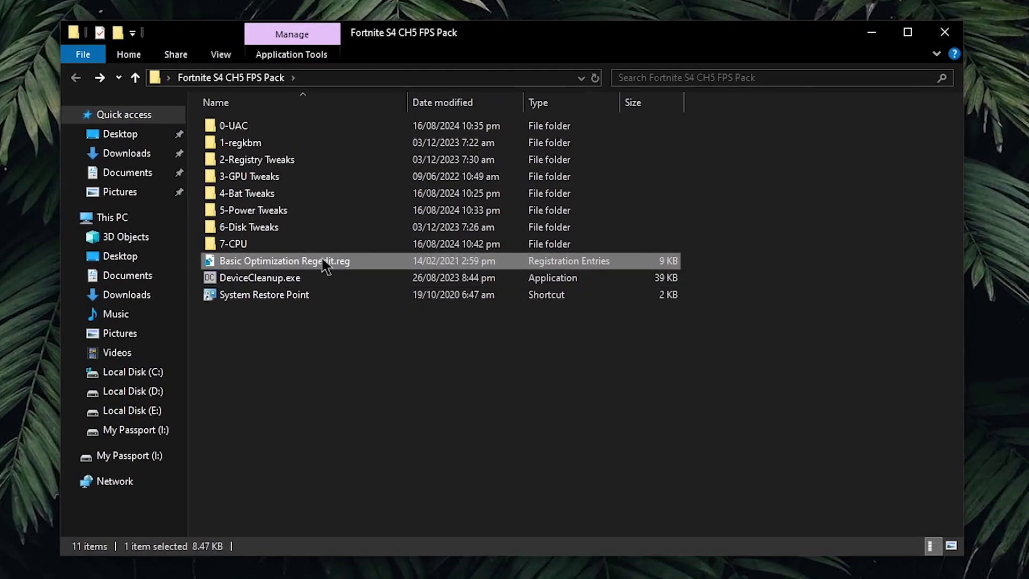
pyautogui.rightClick(324, 262)
pyautogui.click(364, 289)
pyautogui.scroll(-20, 378, 256)
pyautogui.scroll(9, 529, 260)
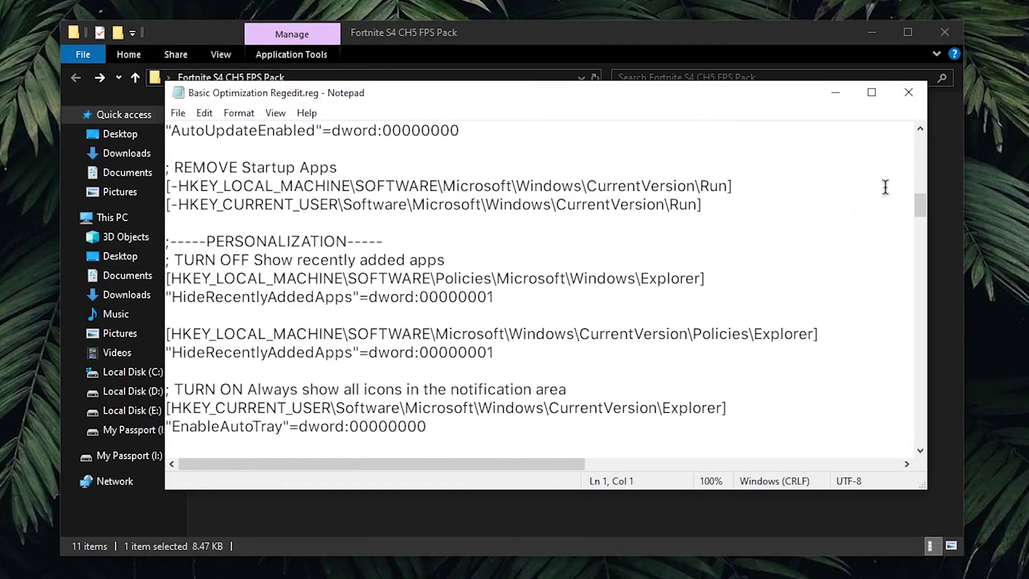
pyautogui.click(909, 93)
# Merge Basic Optimization Regedit.reg into the registry and confirm the success message
pyautogui.doubleClick(335, 262)
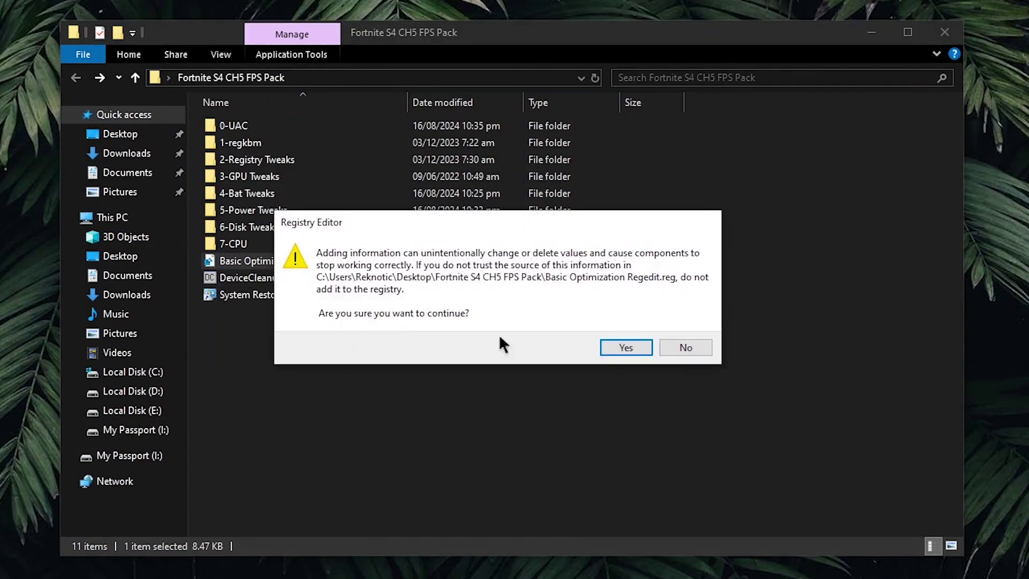
pyautogui.click(632, 348)
pyautogui.click(693, 345)
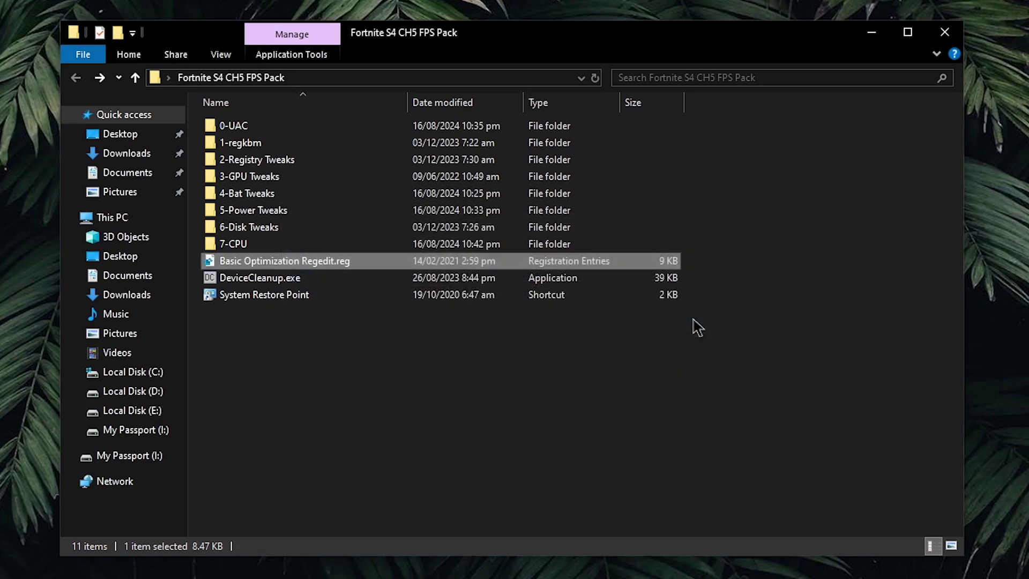
# Open kb.txt in the 1-regkbm folder and mark the repeat delay instruction
pyautogui.click(259, 143)
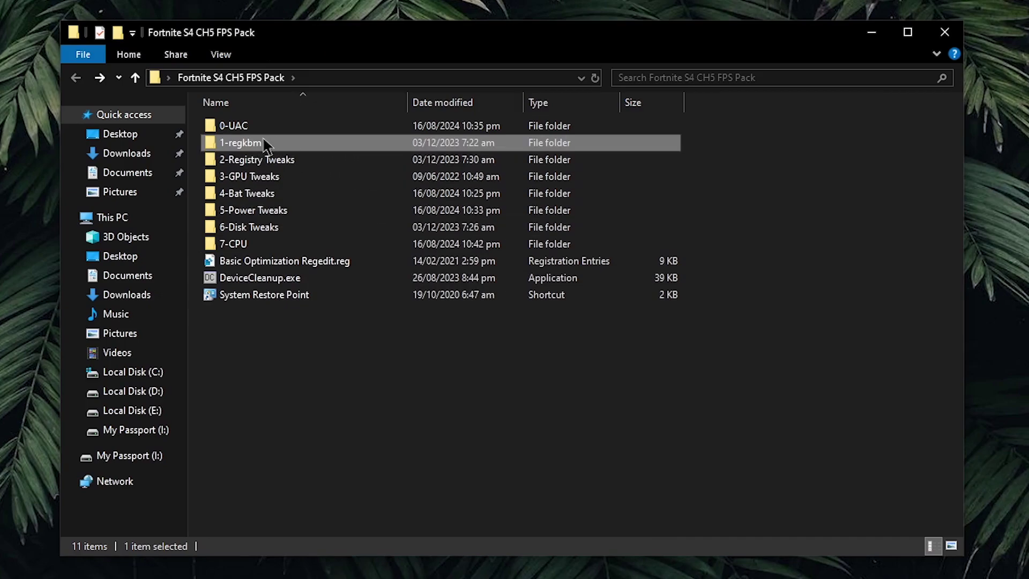
pyautogui.doubleClick(263, 145)
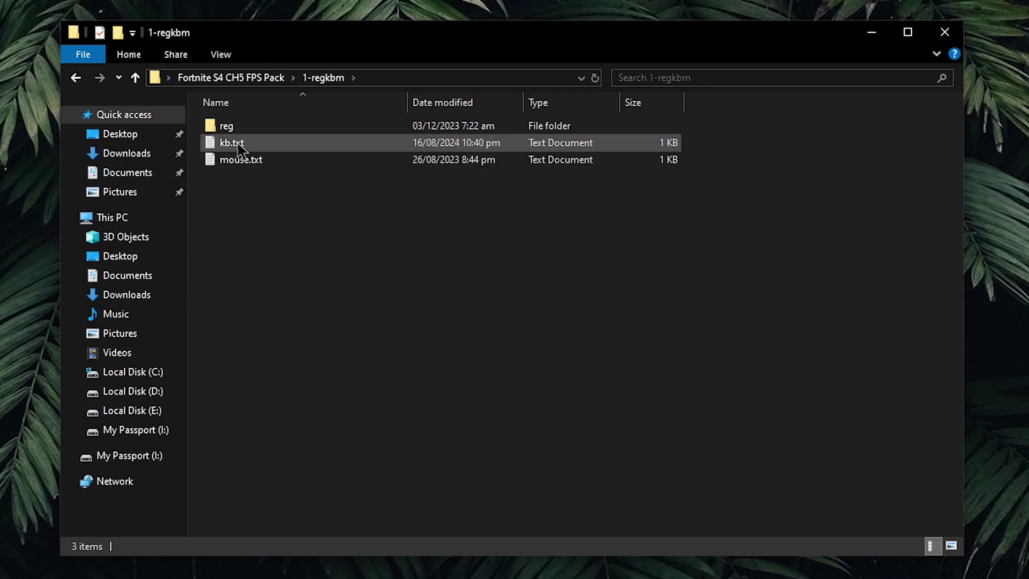
pyautogui.doubleClick(240, 146)
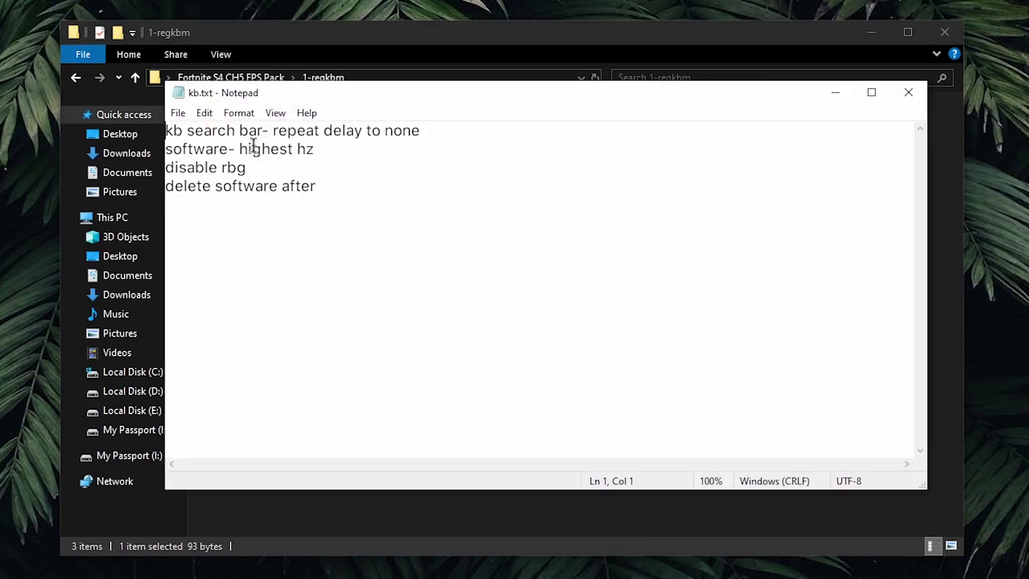
pyautogui.moveTo(166, 131); pyautogui.dragTo(492, 126)
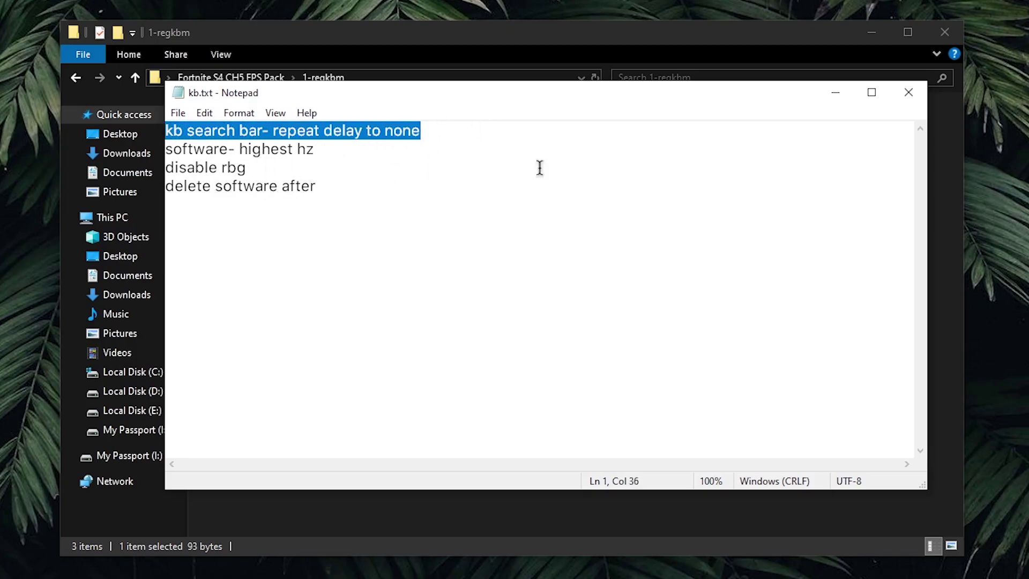
pyautogui.click(498, 137)
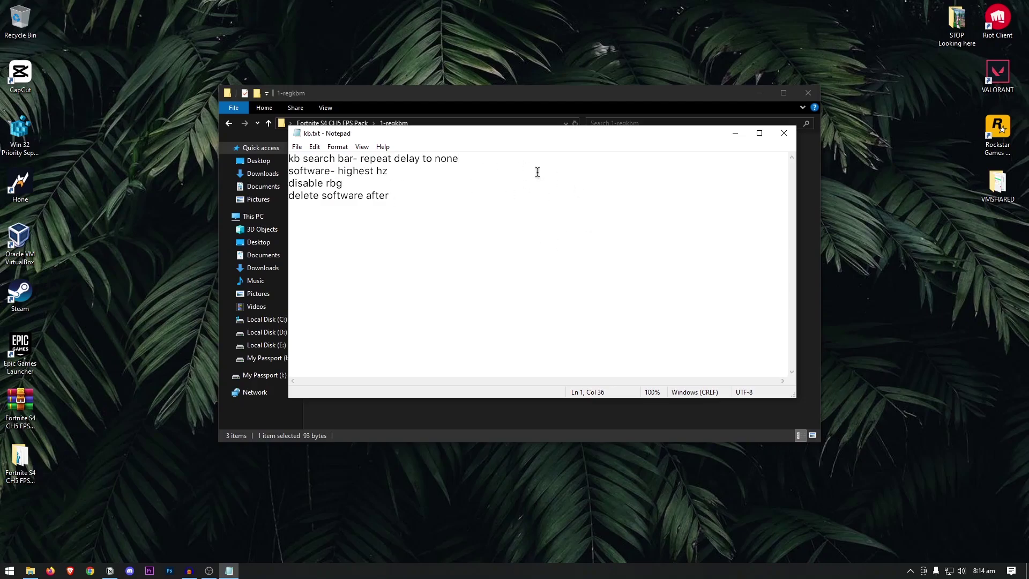
# Set the keyboard Repeat delay to Short in Keyboard Properties and save
pyautogui.click(10, 570)
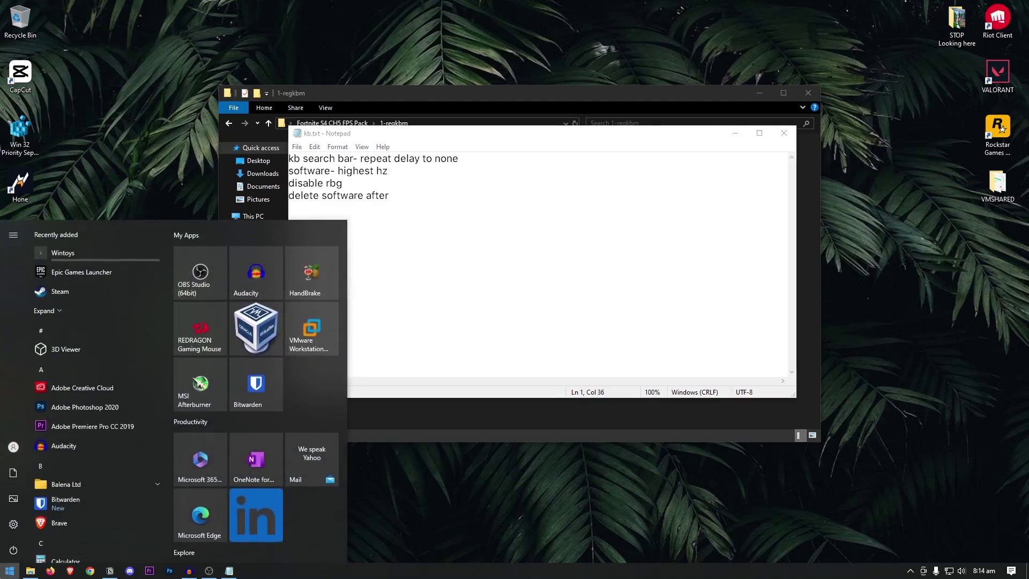
pyautogui.write('keyboard')
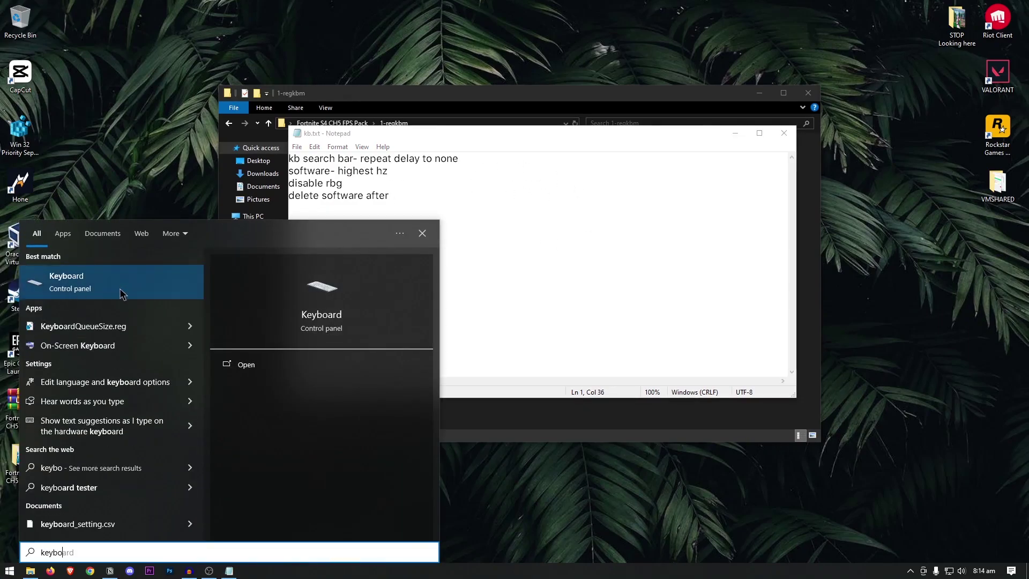
pyautogui.click(122, 294)
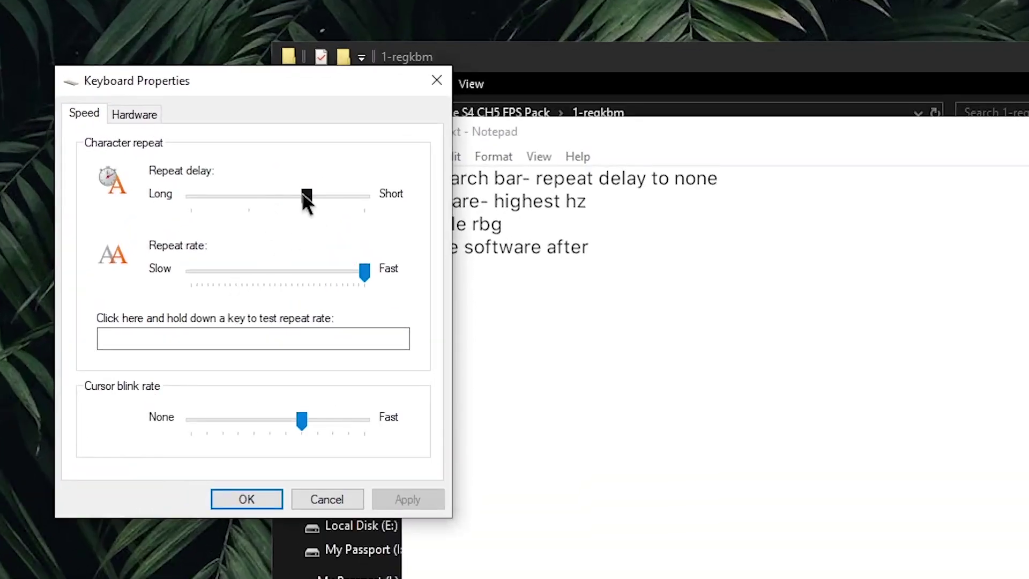
pyautogui.moveTo(312, 194); pyautogui.dragTo(378, 203)
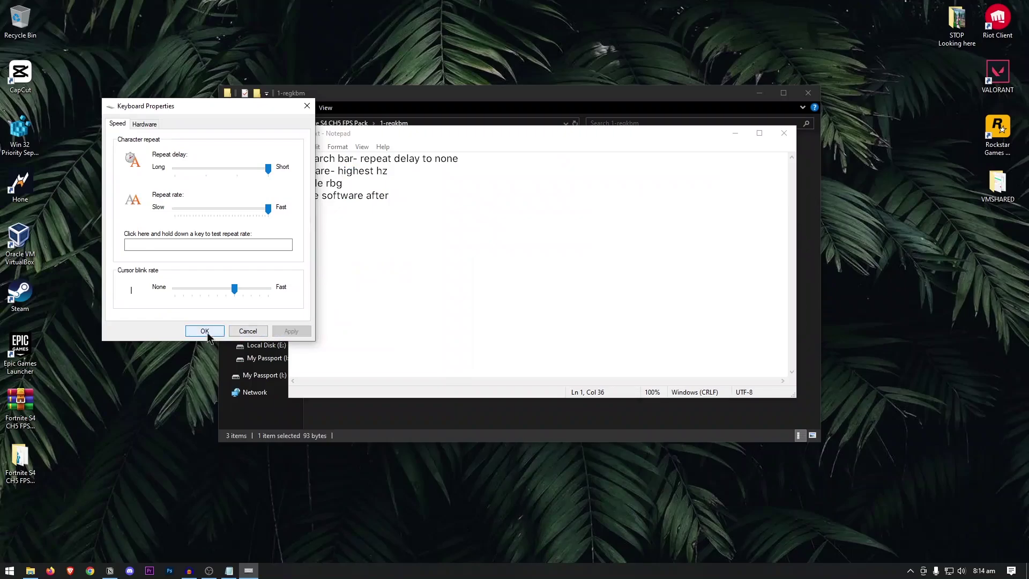
pyautogui.click(250, 498)
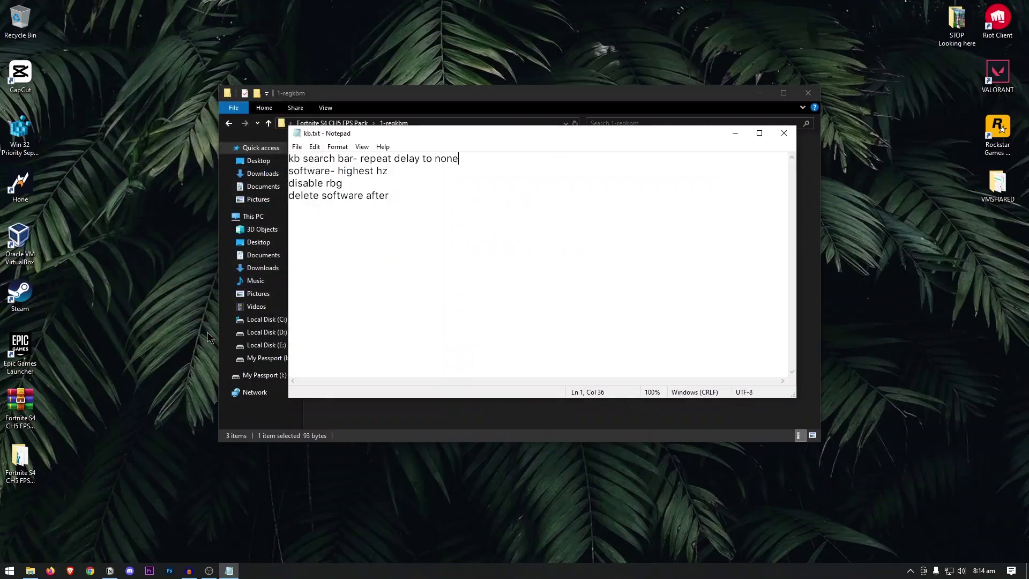
# Mark the highest Hz and disable RGB note lines in kb.txt
pyautogui.press('Down')
pyautogui.hotkey('shift', 'Home')
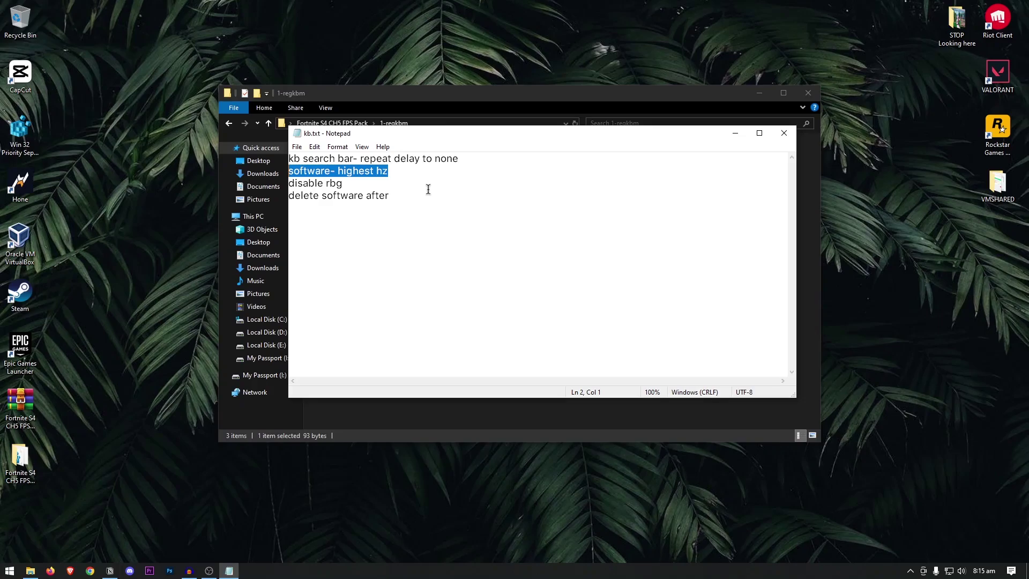
pyautogui.moveTo(363, 182); pyautogui.dragTo(288, 183)
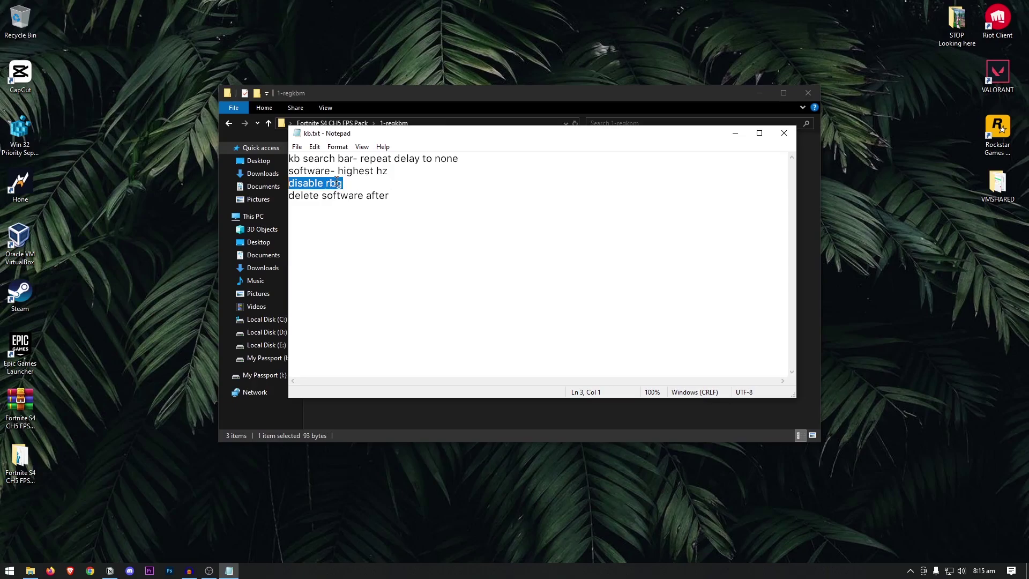
pyautogui.click(394, 225)
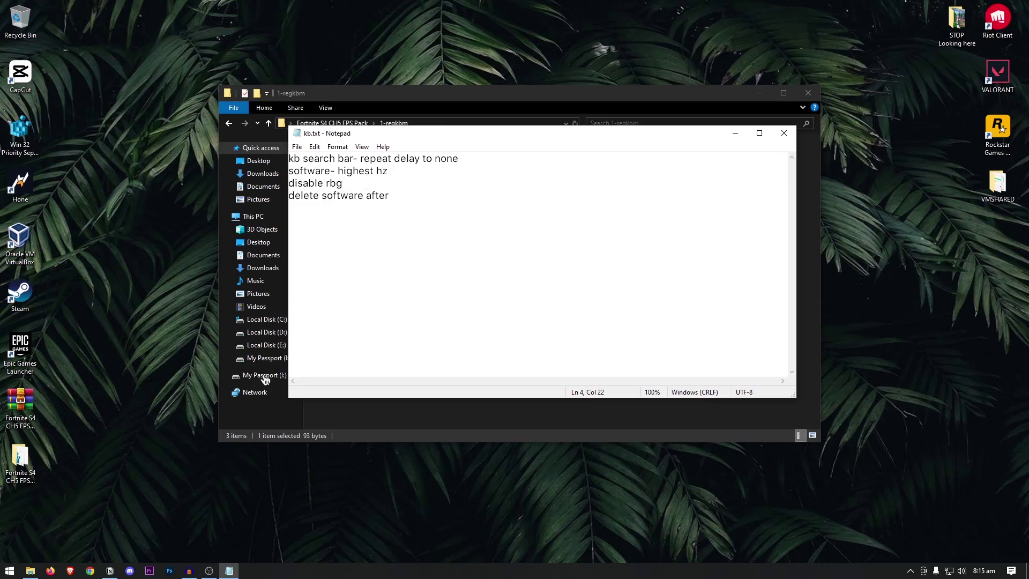
# Launch the YUNZII keyboard driver from Start search
pyautogui.press('super')
pyautogui.write('yunzii')
pyautogui.click(152, 285)
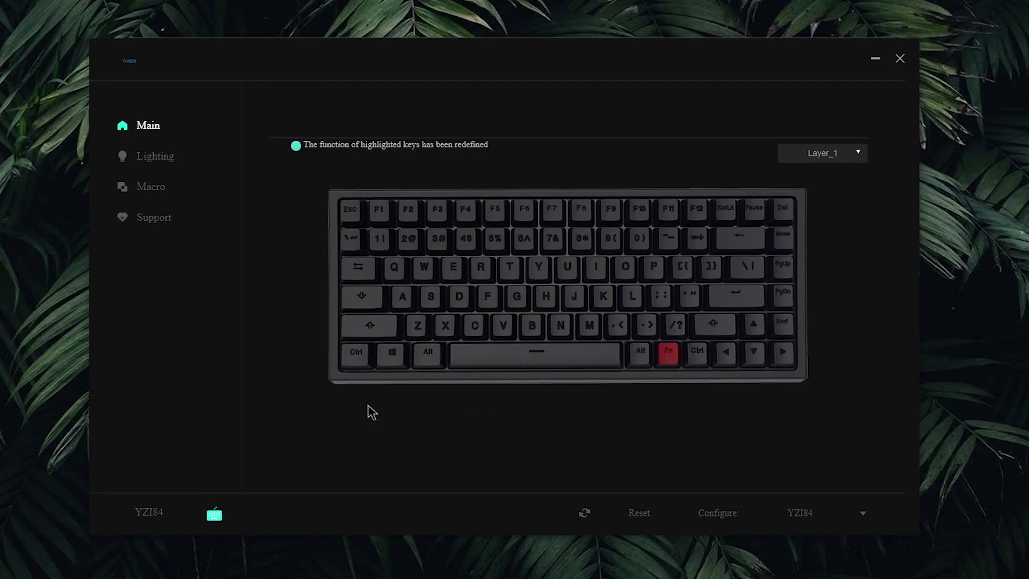
# Change the YUNZII lighting mode from CircleWave to Off and close the driver
pyautogui.click(158, 160)
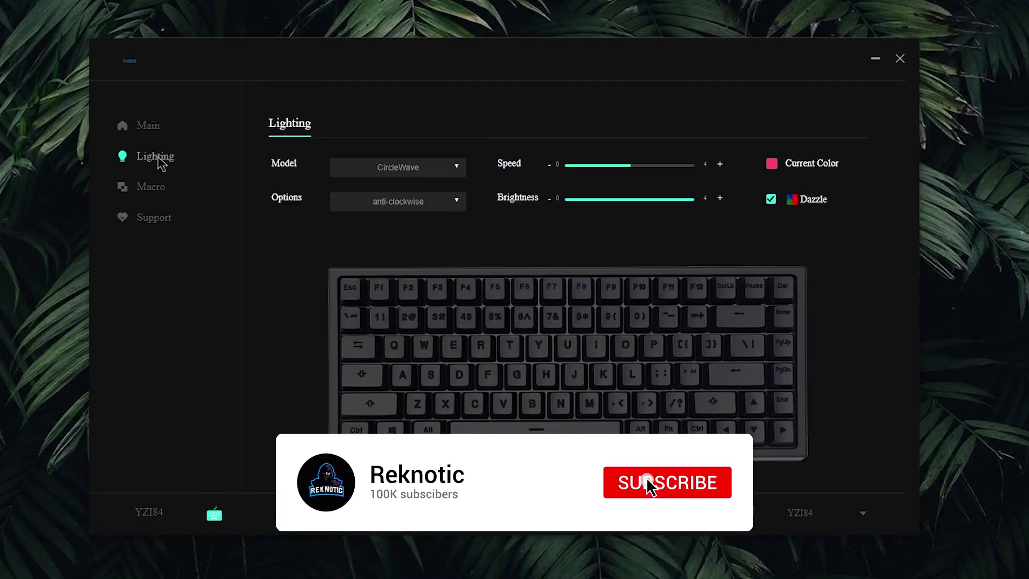
pyautogui.click(444, 169)
pyautogui.click(409, 181)
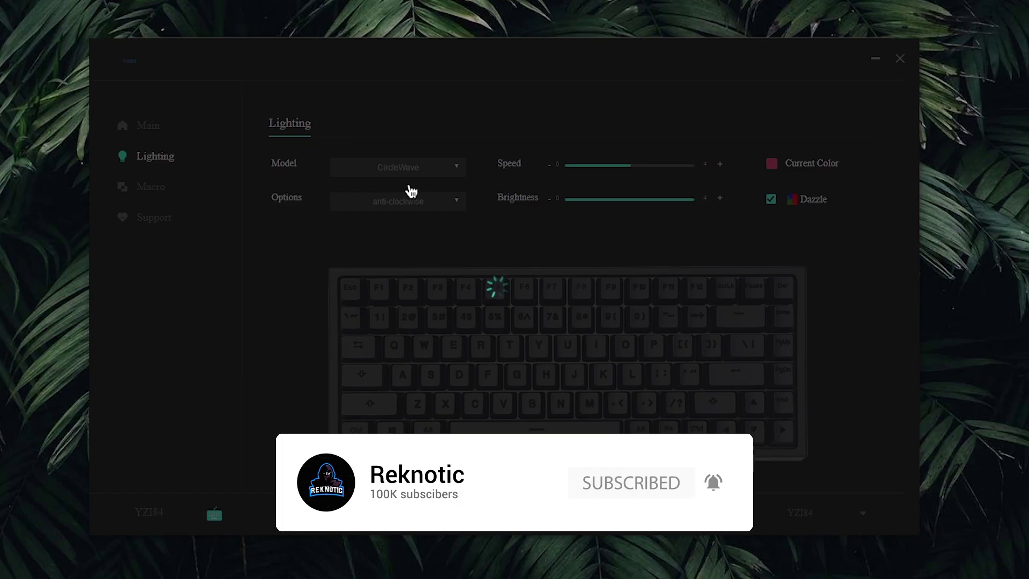
pyautogui.click(901, 59)
pyautogui.moveTo(389, 185); pyautogui.dragTo(220, 172)
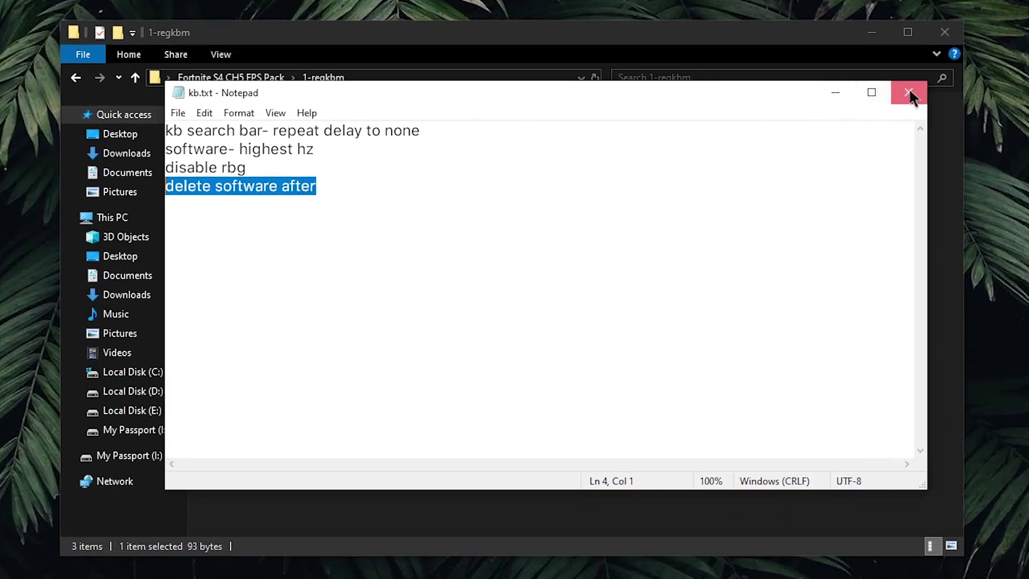
# Open mouse.txt and apply pointer options with centred speed and Enhance pointer precision off
pyautogui.click(909, 95)
pyautogui.doubleClick(238, 163)
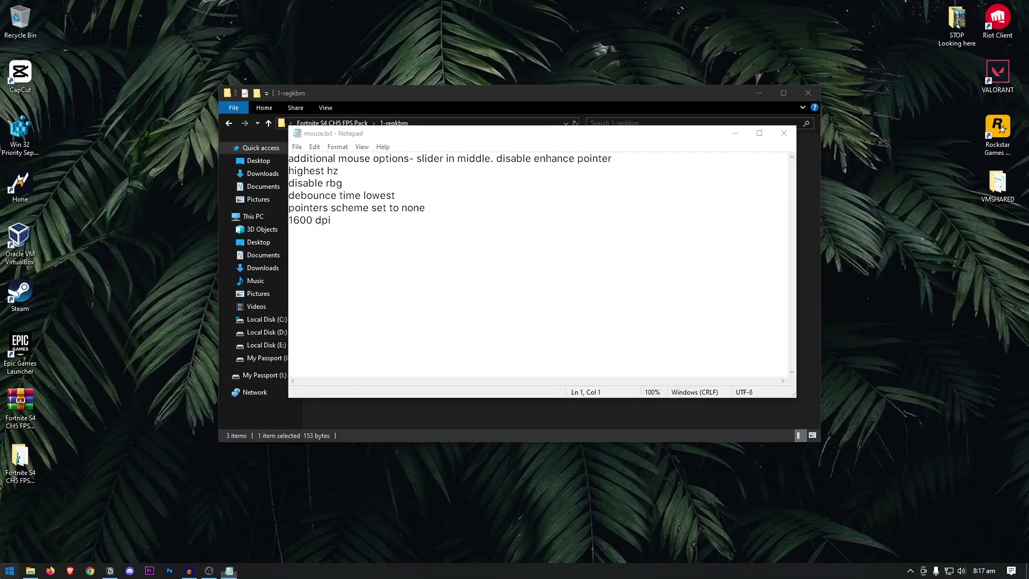
pyautogui.press('super')
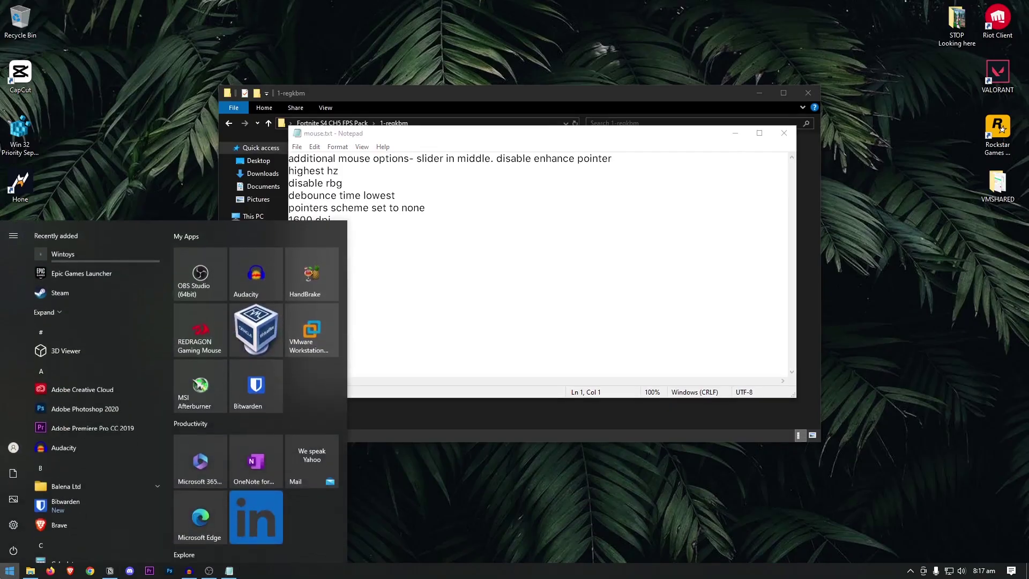
pyautogui.write('moudr')
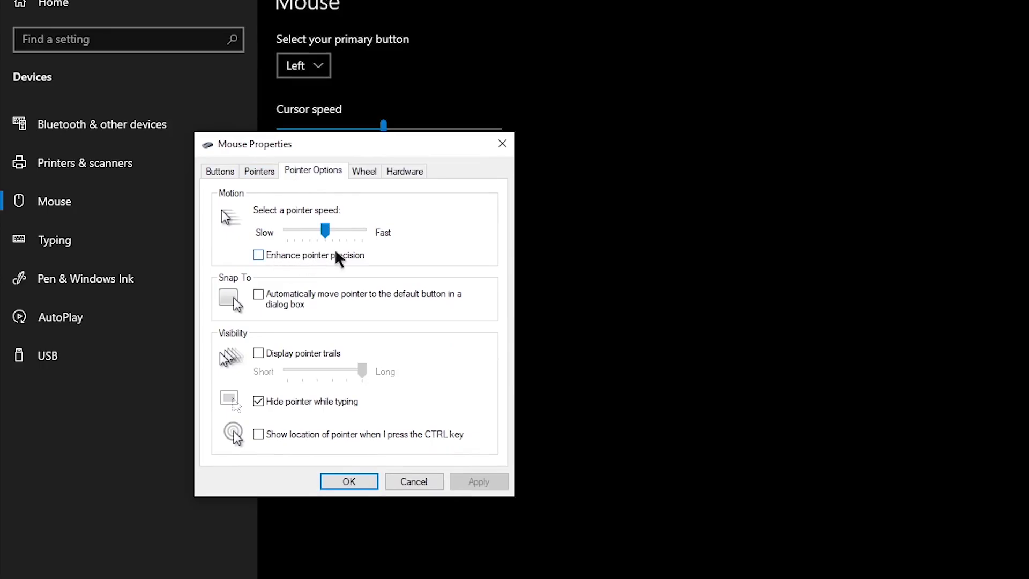
pyautogui.click(351, 483)
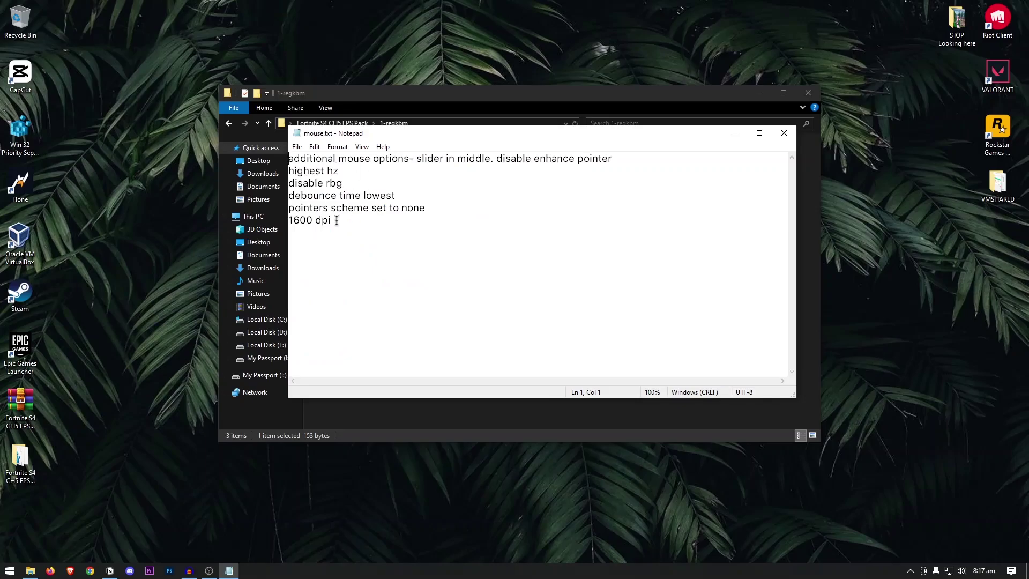
# Highlight the remaining mouse tips in mouse.txt
pyautogui.click(363, 224)
pyautogui.moveTo(363, 224); pyautogui.dragTo(289, 170)
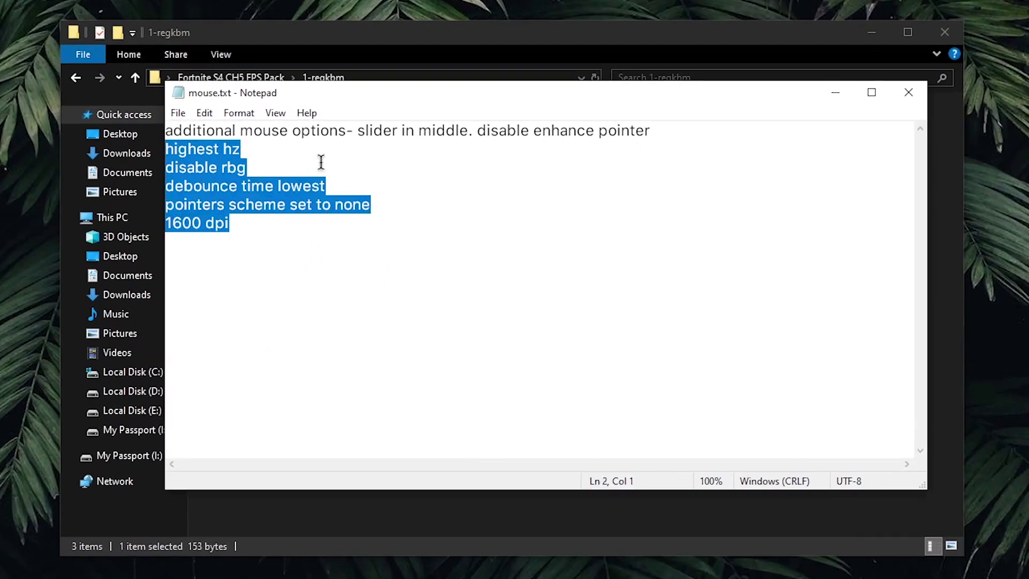
pyautogui.click(321, 162)
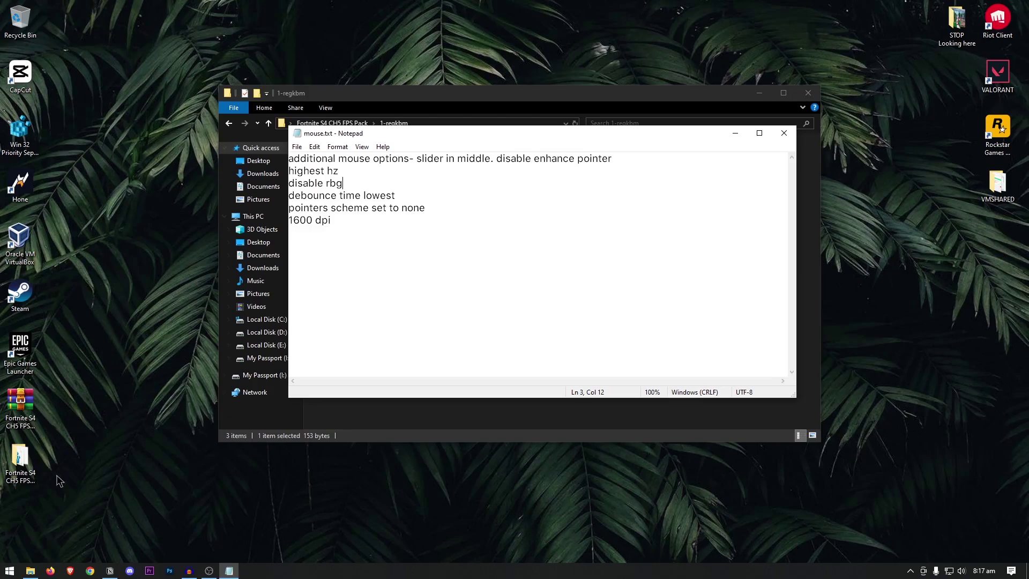
# Launch REDRAGON Gaming Mouse, set Lighting Effect to OFF and Report Rate to 1000 HZ
pyautogui.click(10, 570)
pyautogui.write('red')
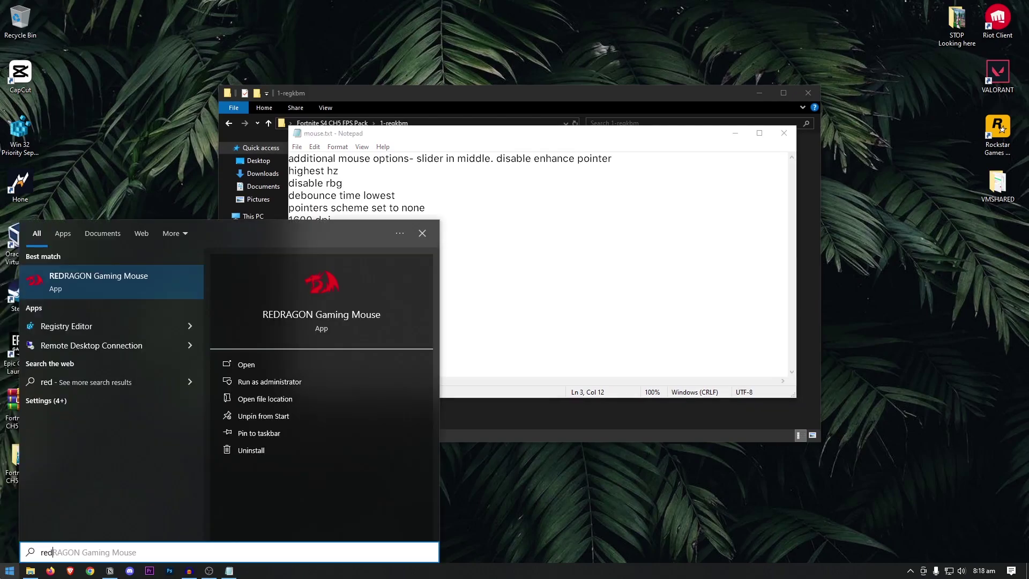
pyautogui.press('Return')
pyautogui.click(498, 328)
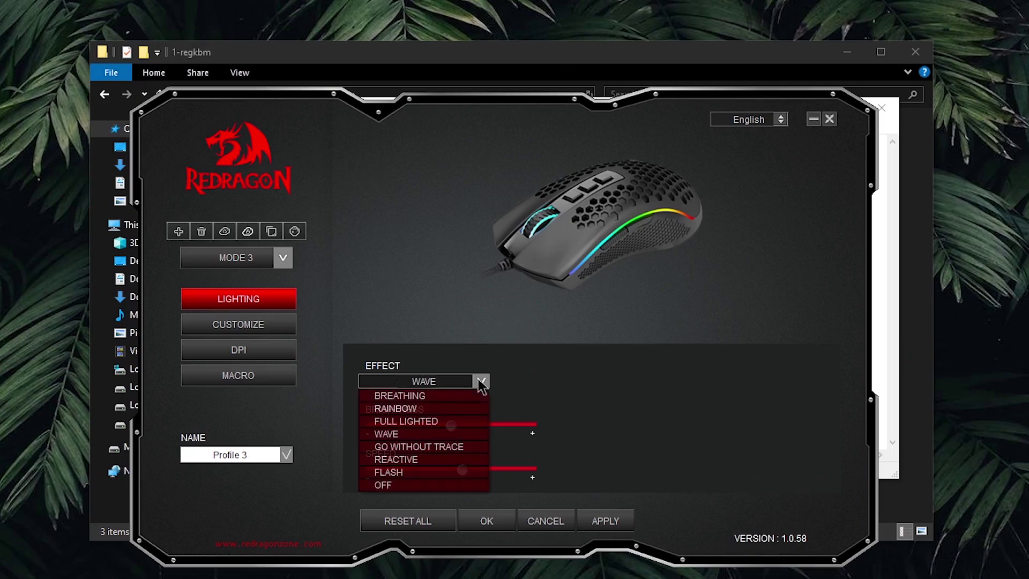
pyautogui.click(402, 485)
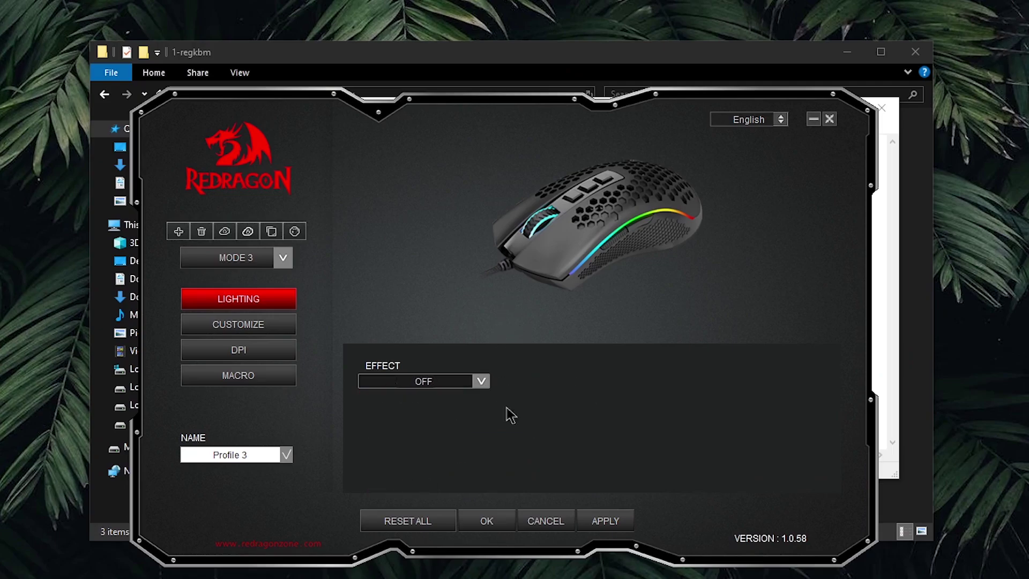
pyautogui.click(263, 354)
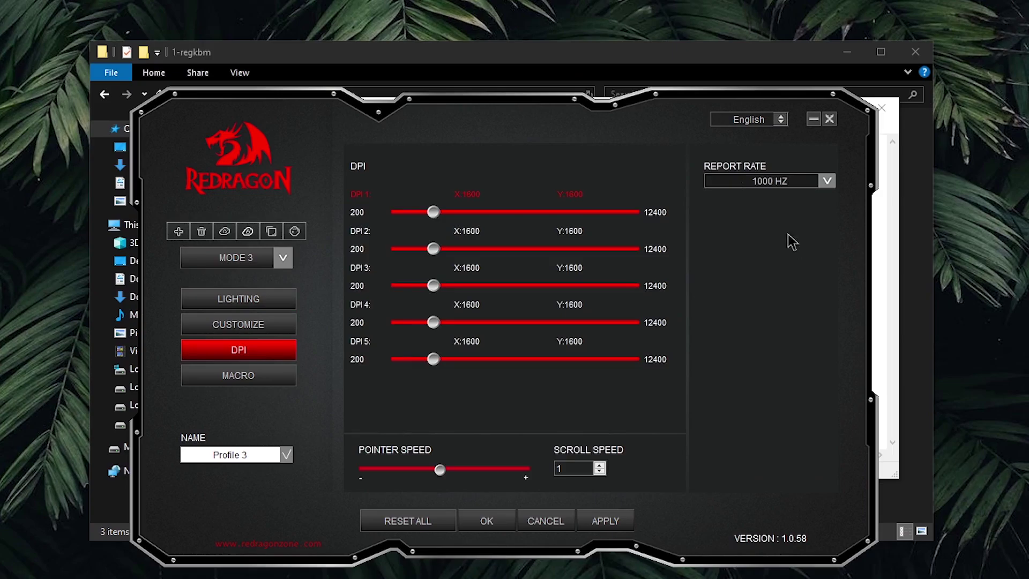
pyautogui.click(806, 184)
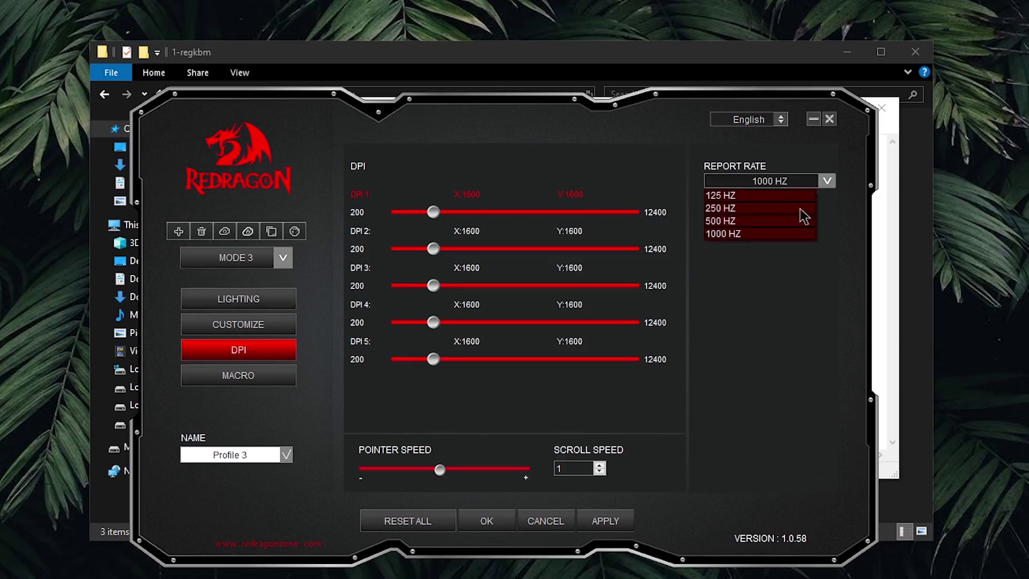
pyautogui.click(751, 234)
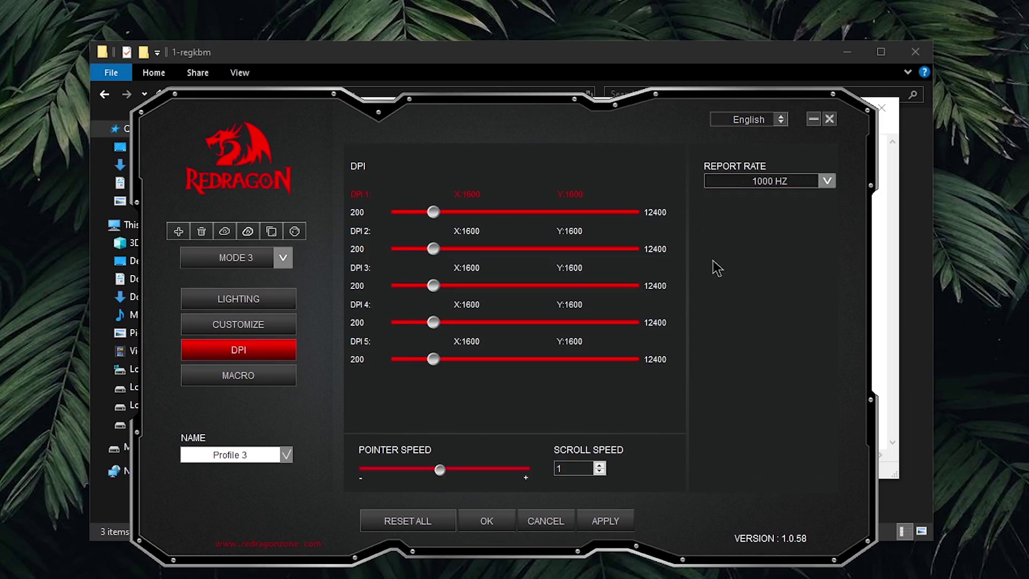
pyautogui.moveTo(268, 116); pyautogui.dragTo(623, 279)
# Review the debounce time and pointer scheme tips in mouse.txt
pyautogui.click(269, 222)
pyautogui.moveTo(222, 195); pyautogui.dragTo(432, 197)
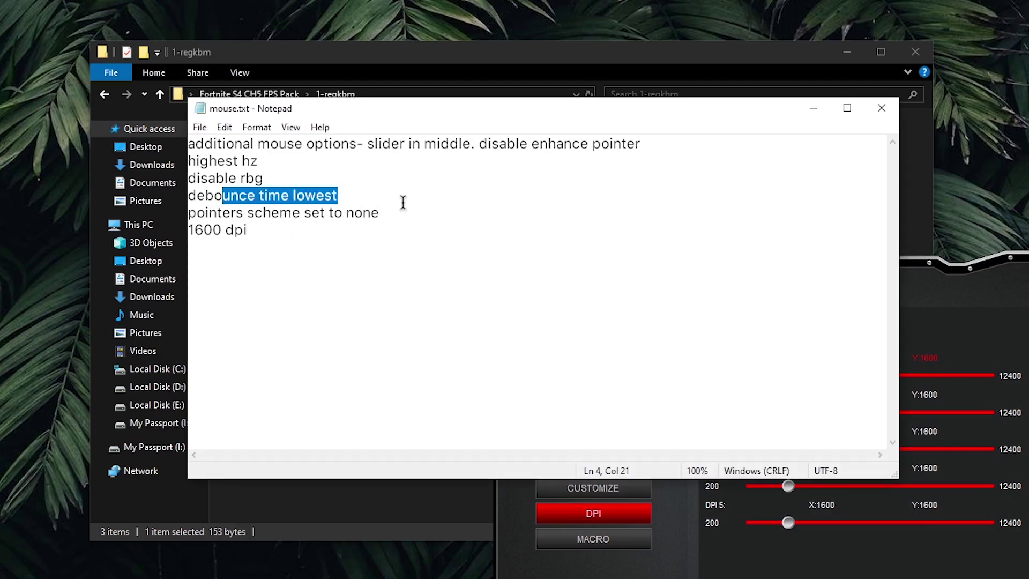
pyautogui.moveTo(217, 213); pyautogui.dragTo(459, 211)
pyautogui.click(443, 223)
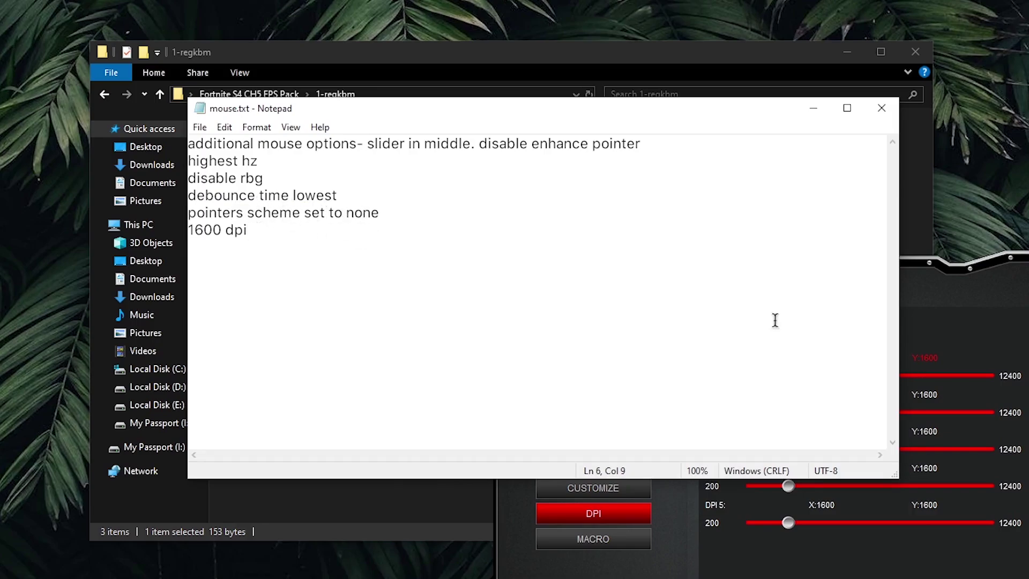
# Check the 1600 DPI setting in Redragon, then close the mouse software
pyautogui.click(978, 305)
pyautogui.moveTo(592, 138); pyautogui.dragTo(583, 122)
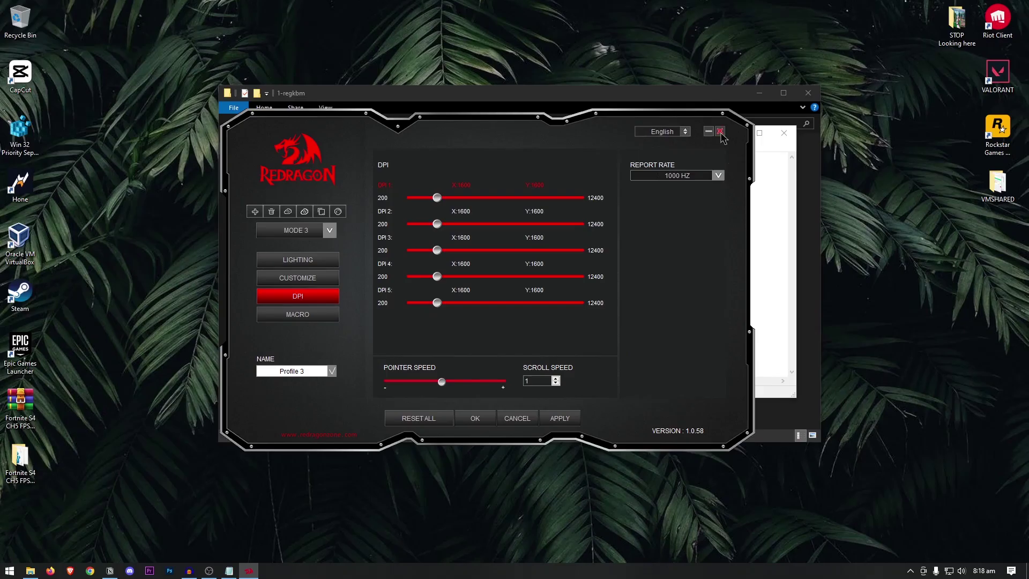
pyautogui.click(792, 106)
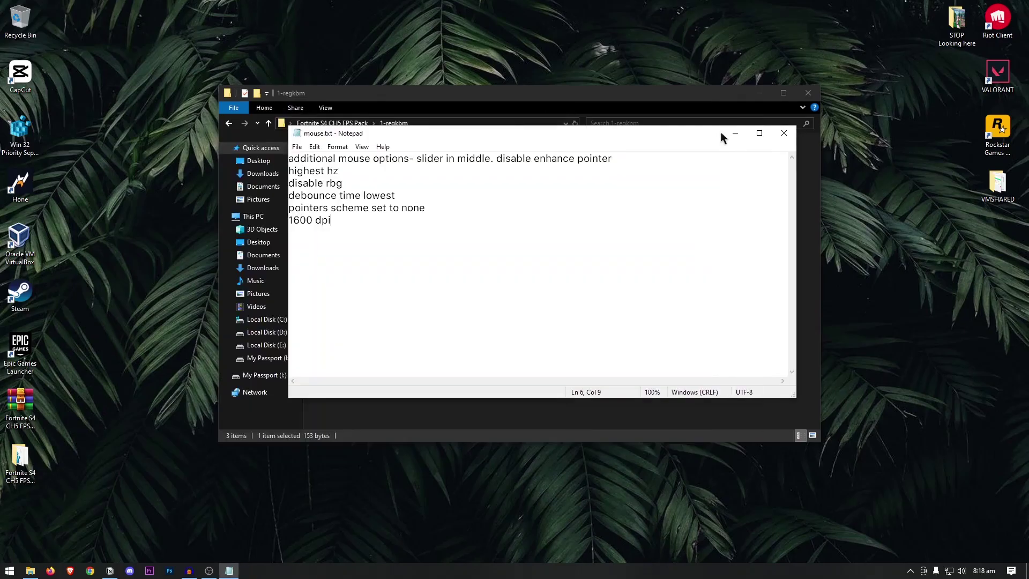
# Open the reg folder and merge disableDSearching.reg and disablePrefetch.reg into the registry
pyautogui.click(784, 133)
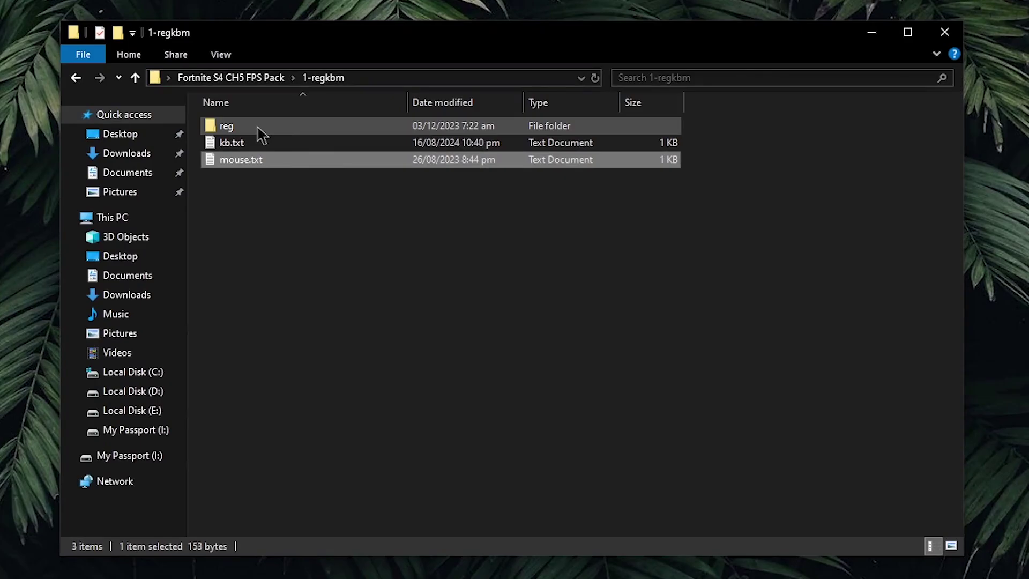
pyautogui.doubleClick(259, 133)
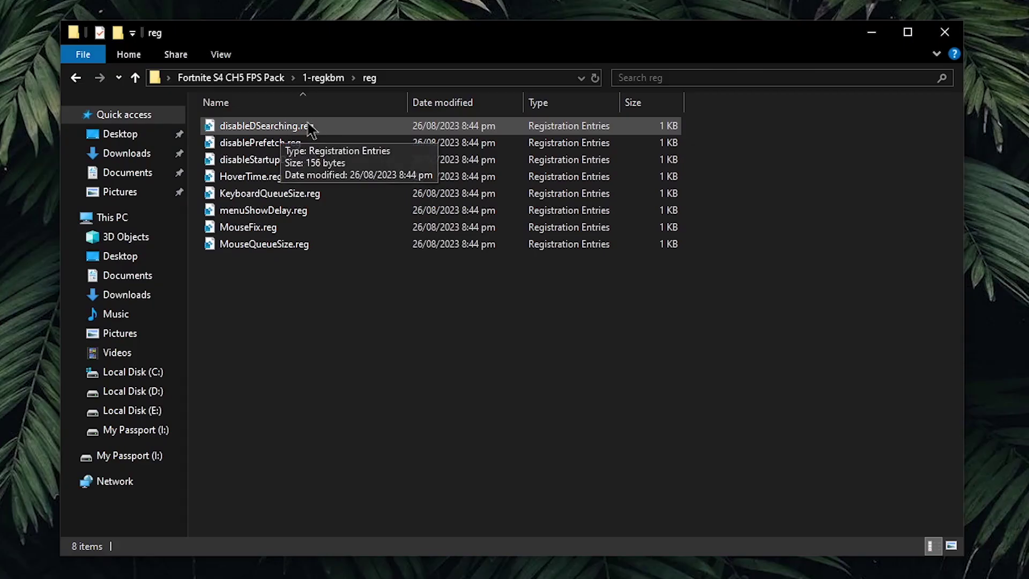
pyautogui.doubleClick(384, 156)
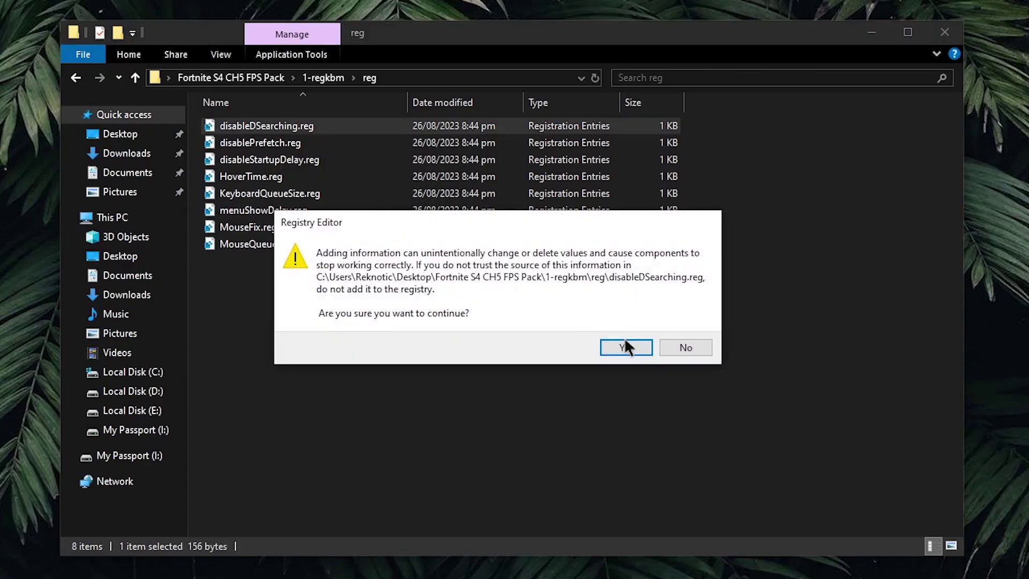
pyautogui.click(626, 341)
pyautogui.click(688, 323)
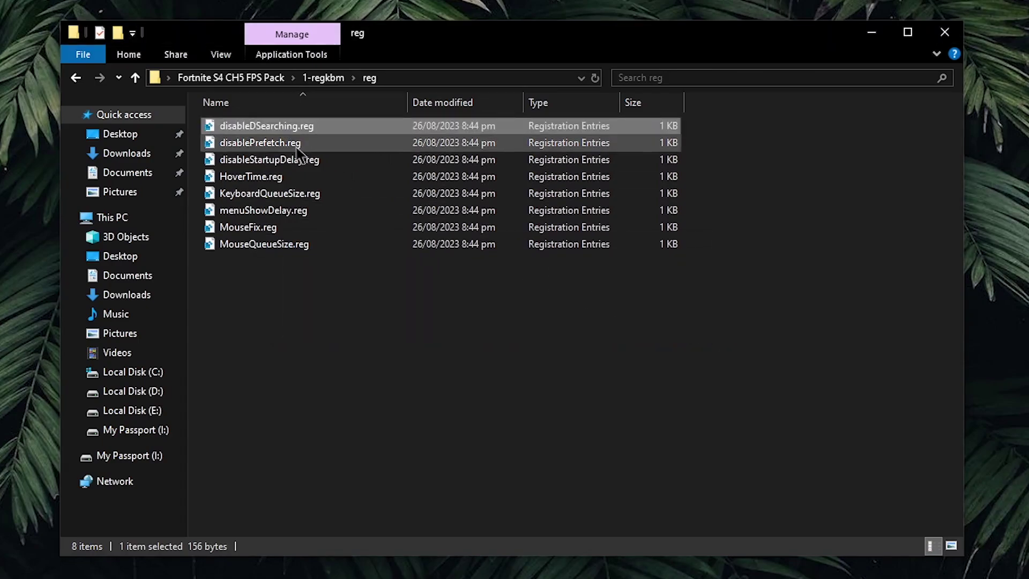
pyautogui.doubleClick(297, 147)
pyautogui.click(626, 343)
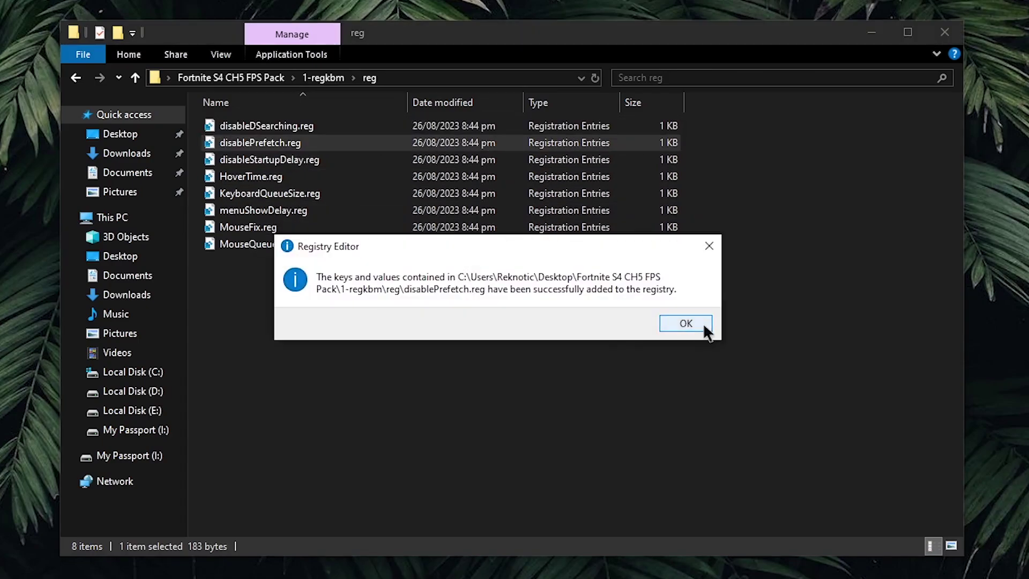
pyautogui.click(704, 325)
# Merge HoverTime.reg and the remaining reg tweaks into the registry
pyautogui.doubleClick(250, 177)
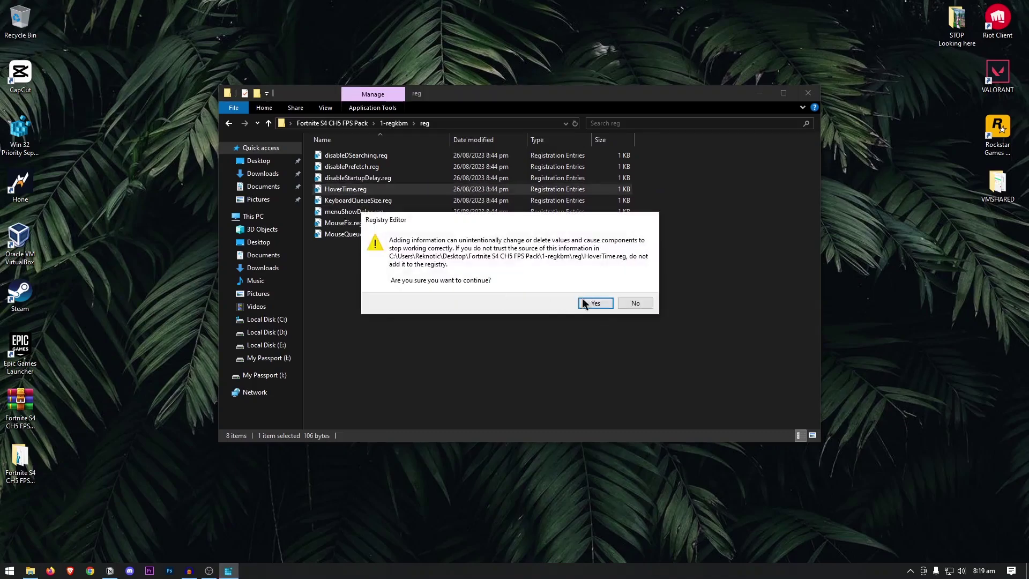
pyautogui.click(596, 303)
pyautogui.doubleClick(358, 200)
pyautogui.click(581, 300)
pyautogui.doubleClick(353, 211)
pyautogui.click(595, 303)
pyautogui.doubleClick(344, 223)
pyautogui.click(595, 303)
pyautogui.click(368, 235)
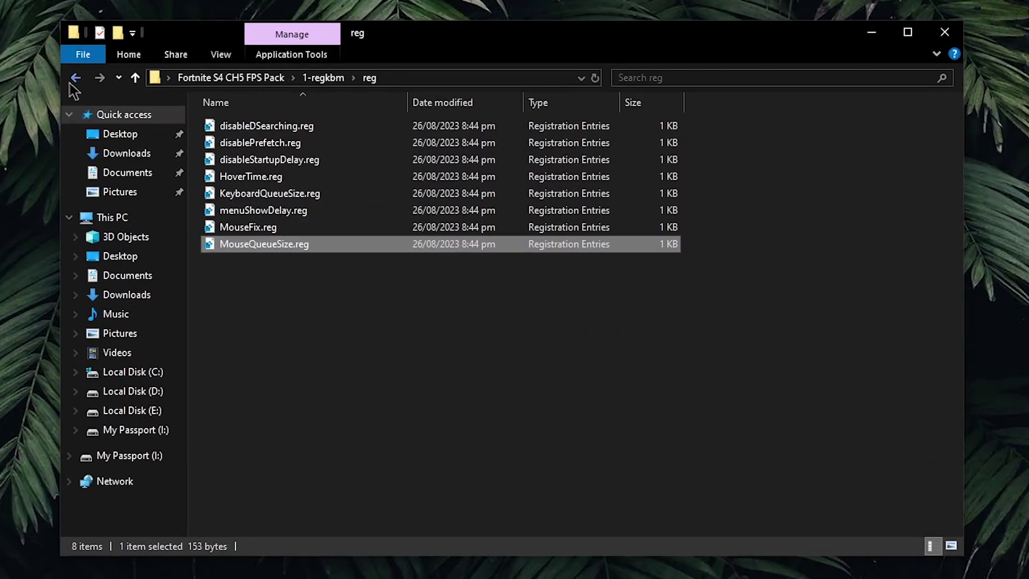
# Open 2-Registry Tweaks and merge Disable DVR 1.reg into the registry
pyautogui.click(229, 123)
pyautogui.click(229, 123)
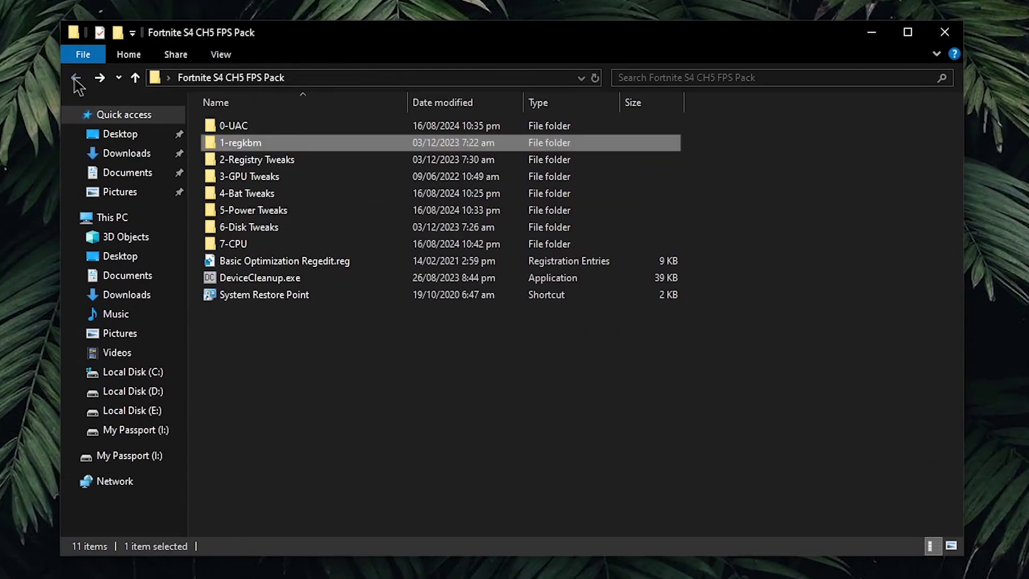
pyautogui.doubleClick(326, 158)
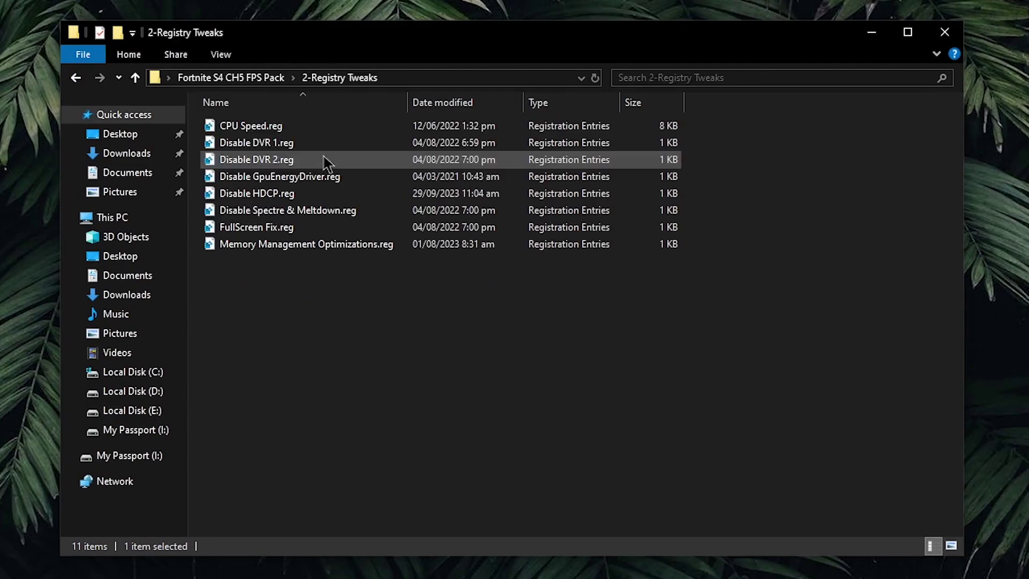
pyautogui.click(265, 128)
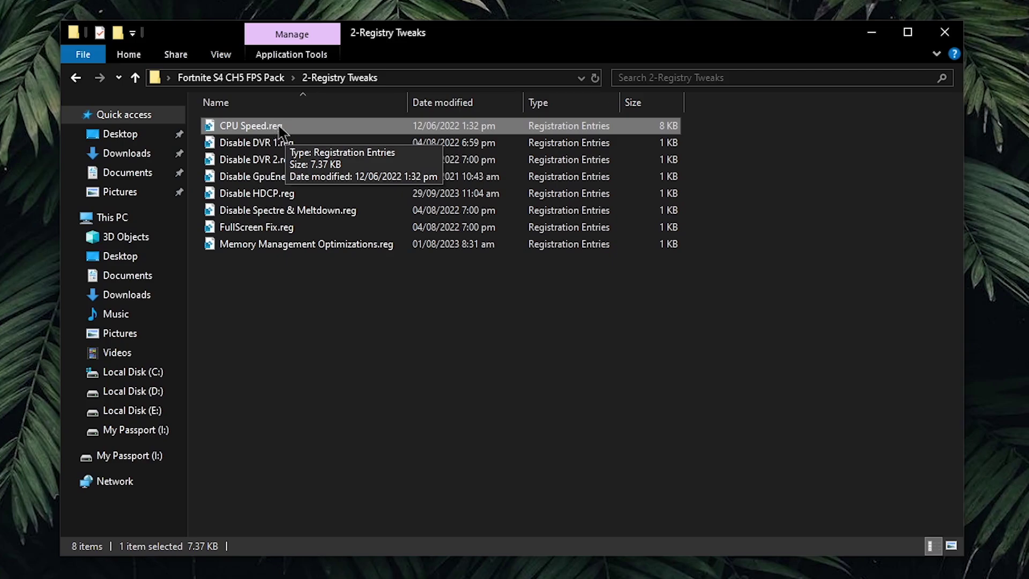
pyautogui.click(278, 142)
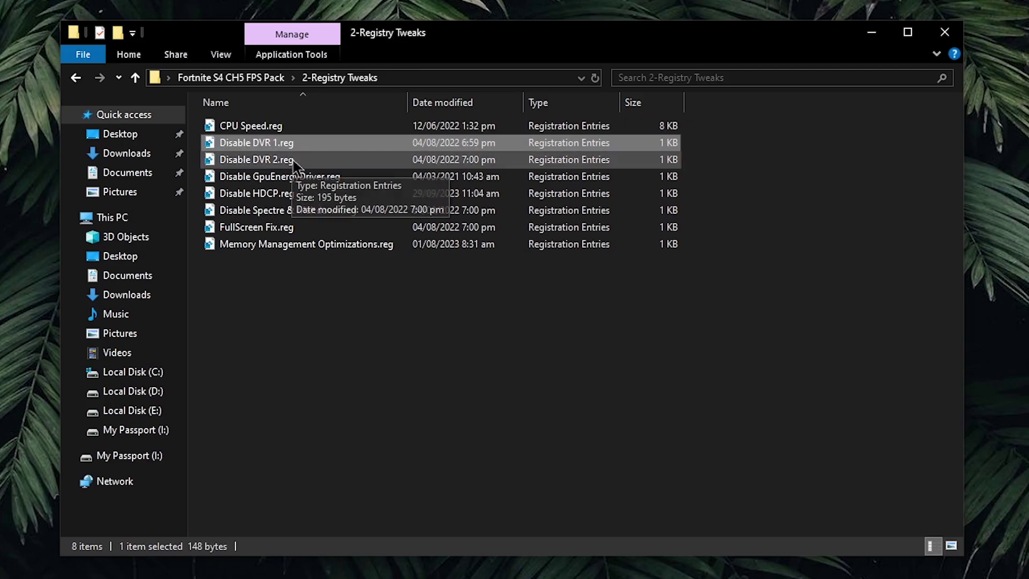
pyautogui.click(281, 158)
pyautogui.doubleClick(283, 146)
pyautogui.click(626, 345)
pyautogui.click(690, 322)
# Merge Disable DVR 2.reg and Disable GpuEnergyDriver.reg into the registry
pyautogui.doubleClick(281, 159)
pyautogui.click(623, 347)
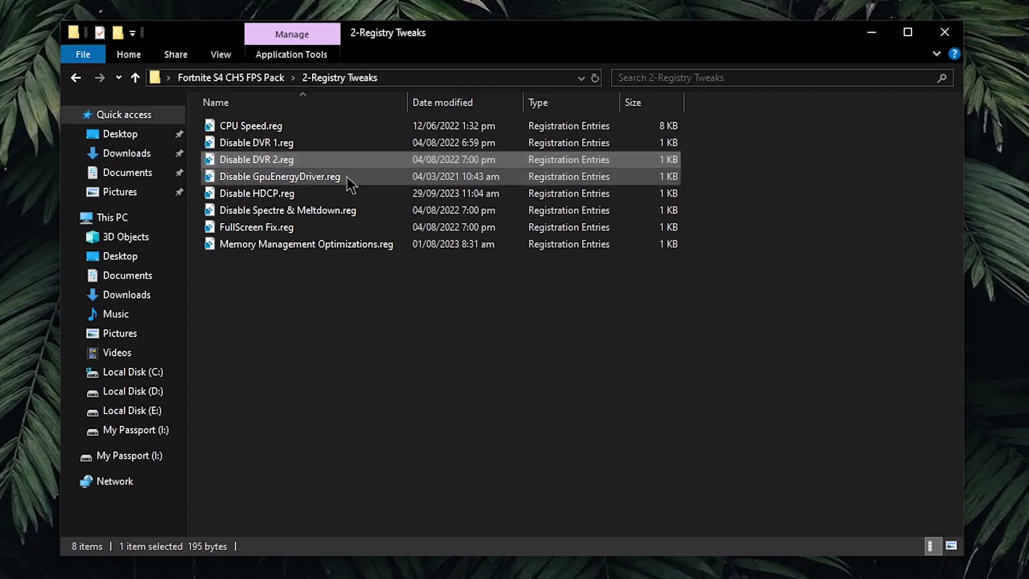
pyautogui.click(347, 179)
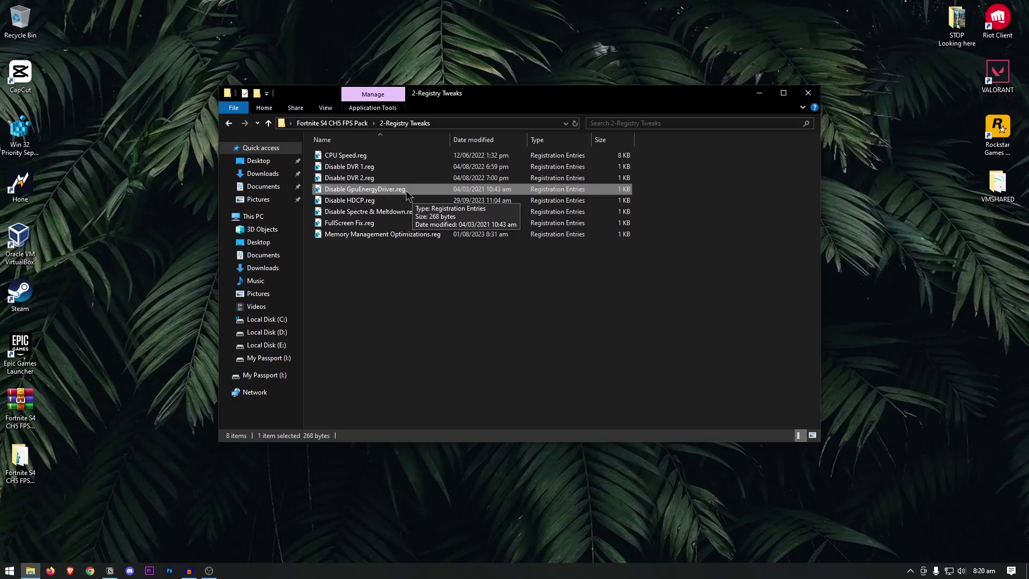
pyautogui.doubleClick(378, 177)
pyautogui.click(623, 344)
pyautogui.click(635, 291)
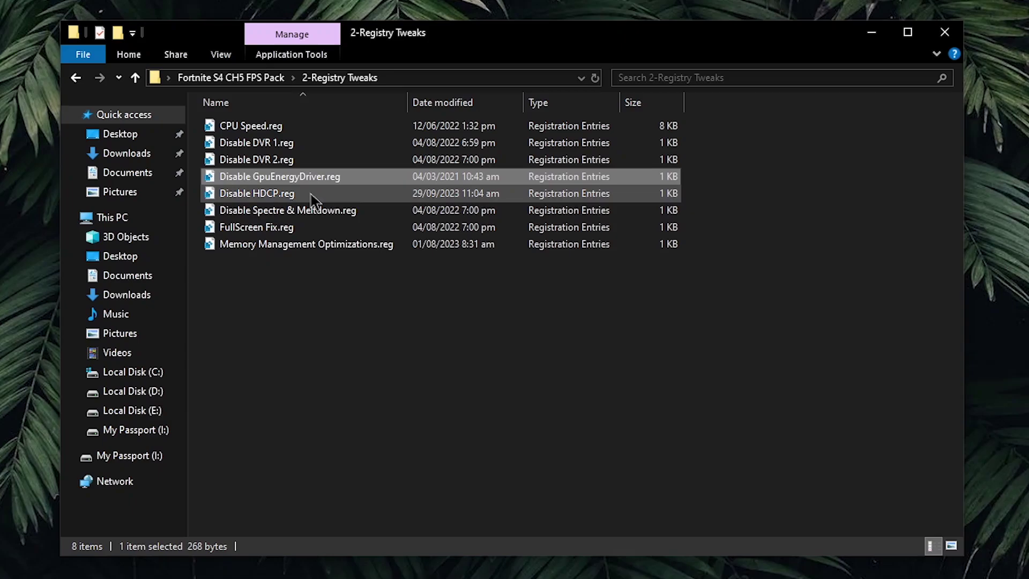
# Merge Disable Spectre & Meltdown.reg into the registry
pyautogui.click(382, 203)
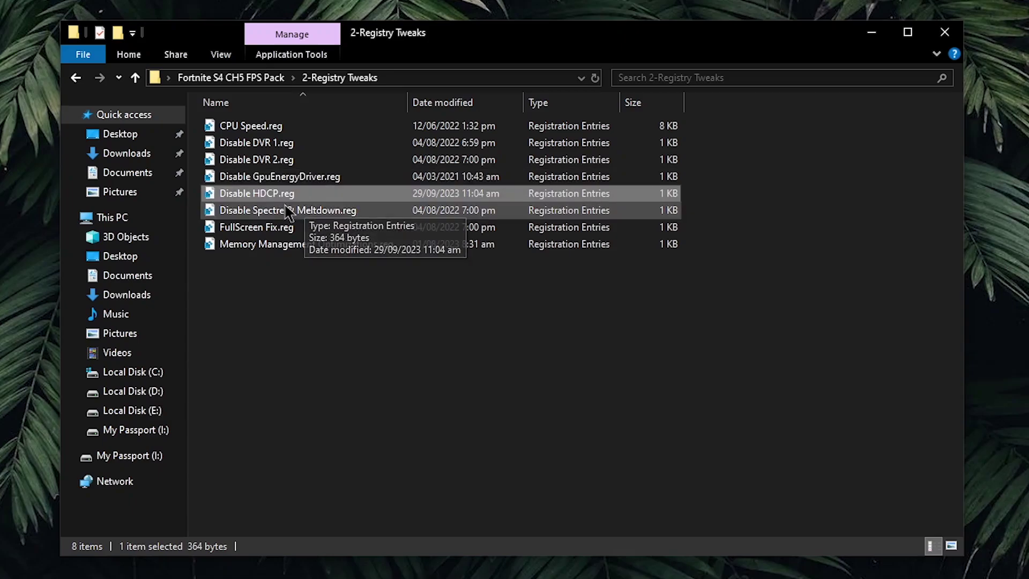
pyautogui.click(315, 215)
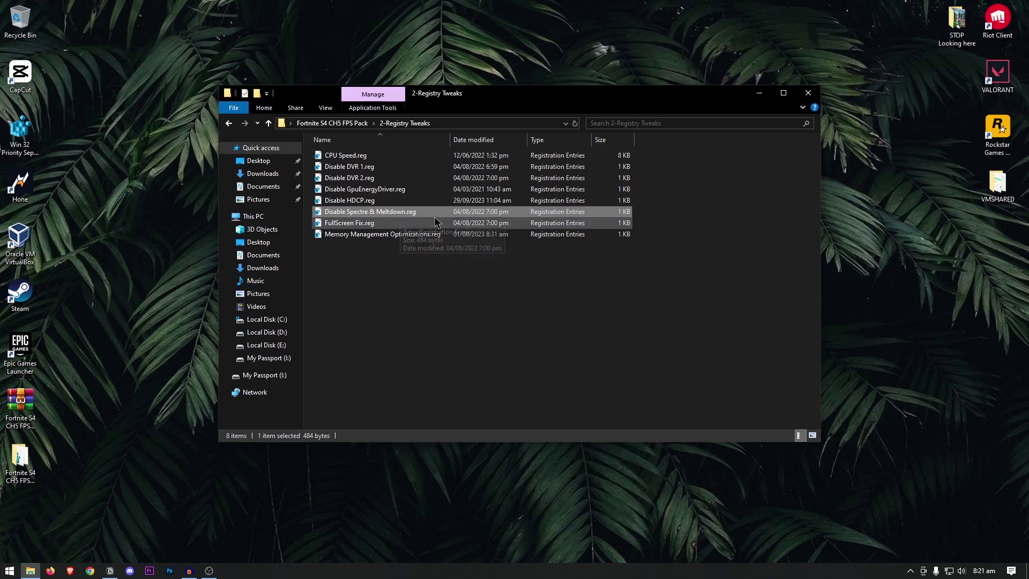
pyautogui.doubleClick(411, 213)
pyautogui.click(591, 302)
pyautogui.click(632, 290)
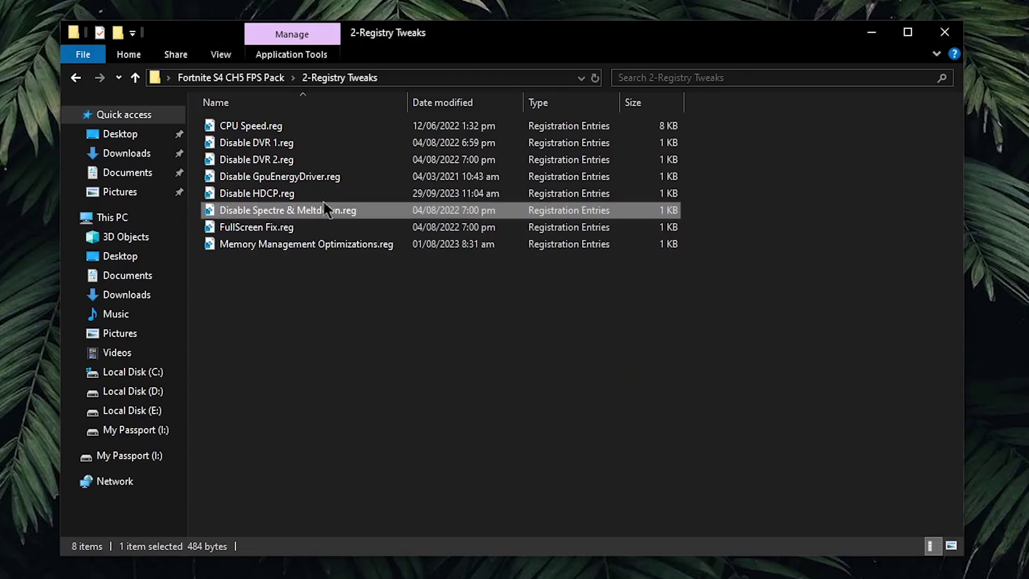
# Merge FullScreen Fix.reg and Memory Management Optimizations.reg, then return to the FPS pack folder
pyautogui.click(271, 228)
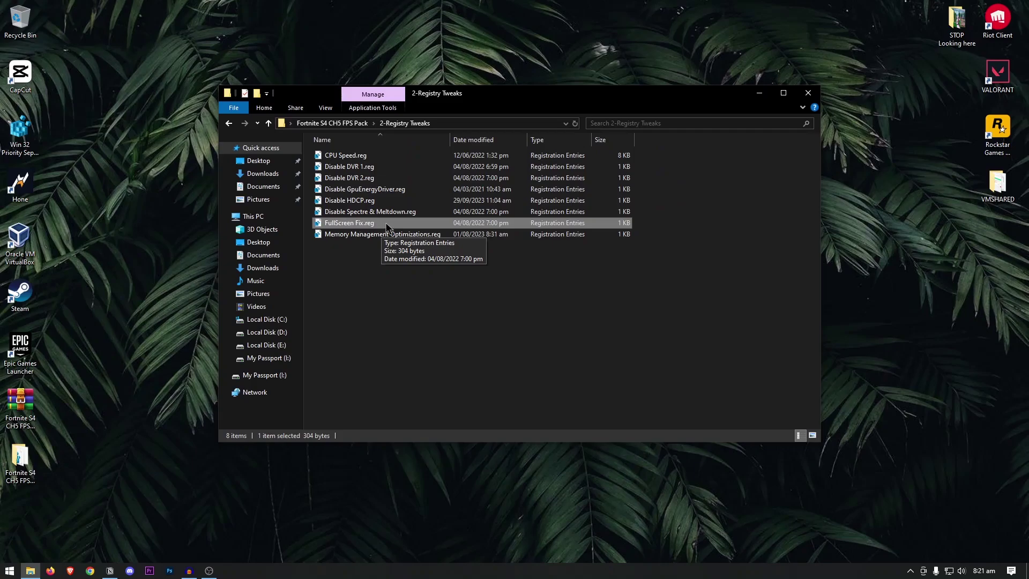
pyautogui.doubleClick(385, 223)
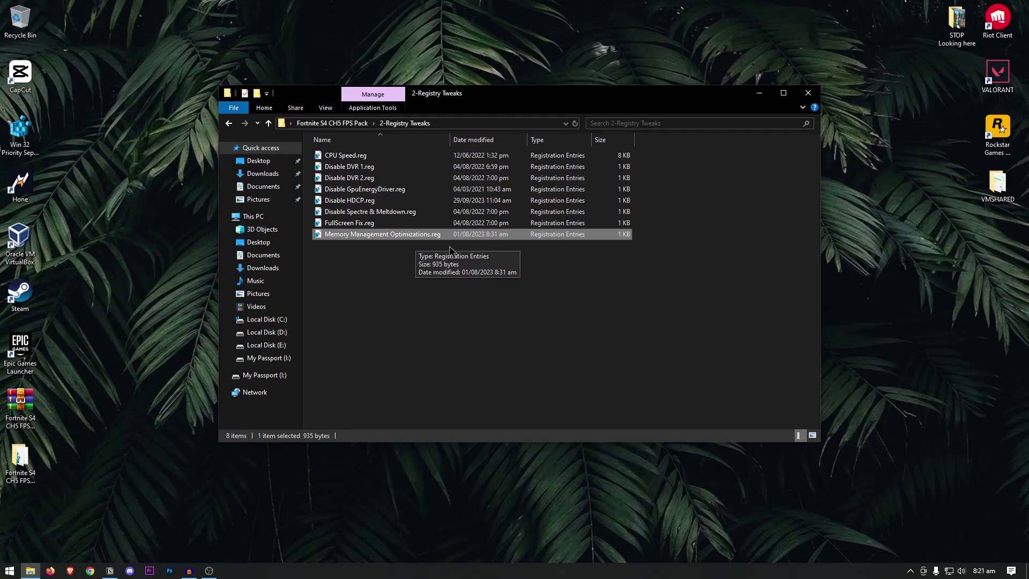
pyautogui.click(388, 249)
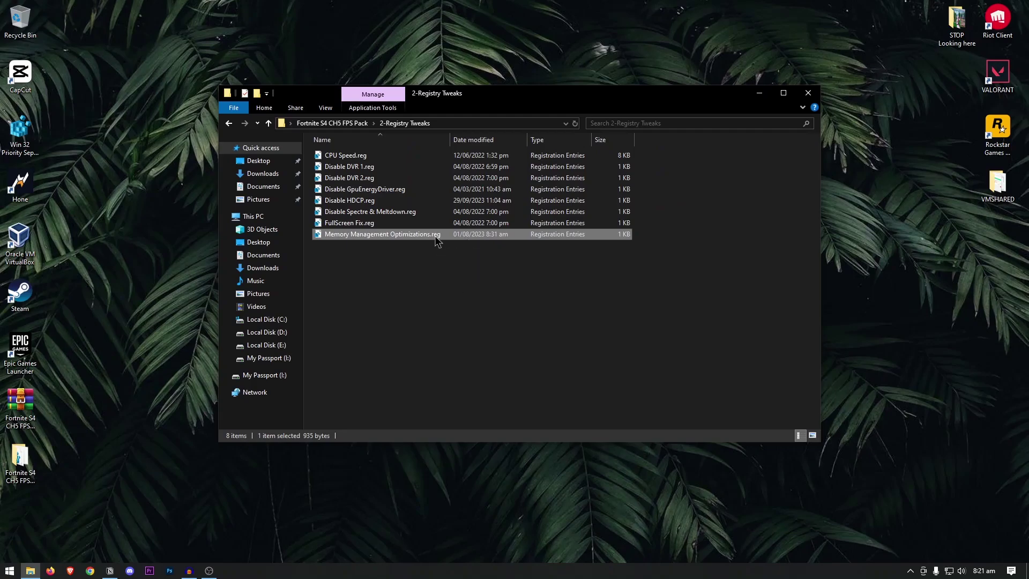
pyautogui.doubleClick(437, 241)
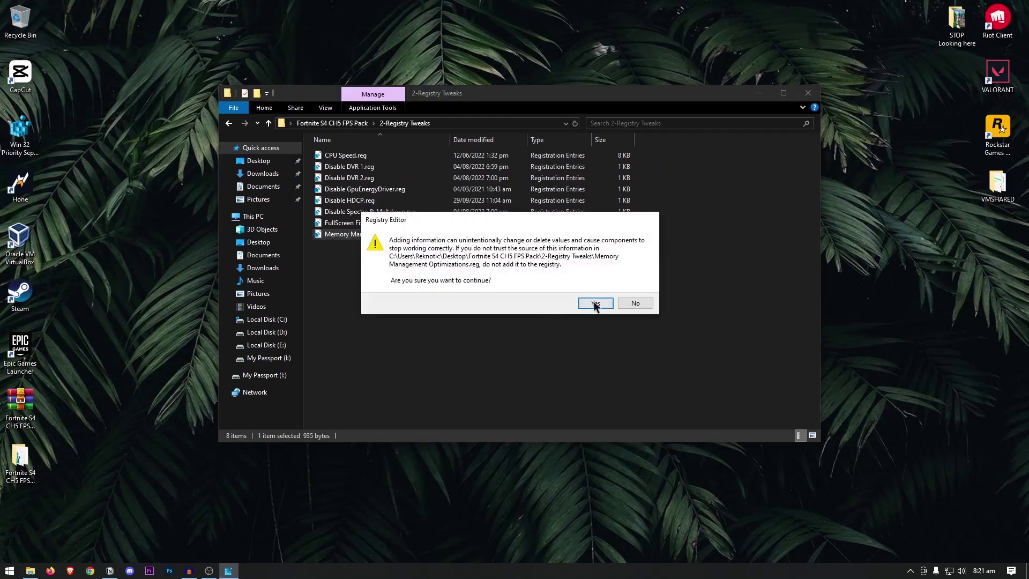
pyautogui.click(593, 301)
pyautogui.click(635, 291)
pyautogui.click(229, 123)
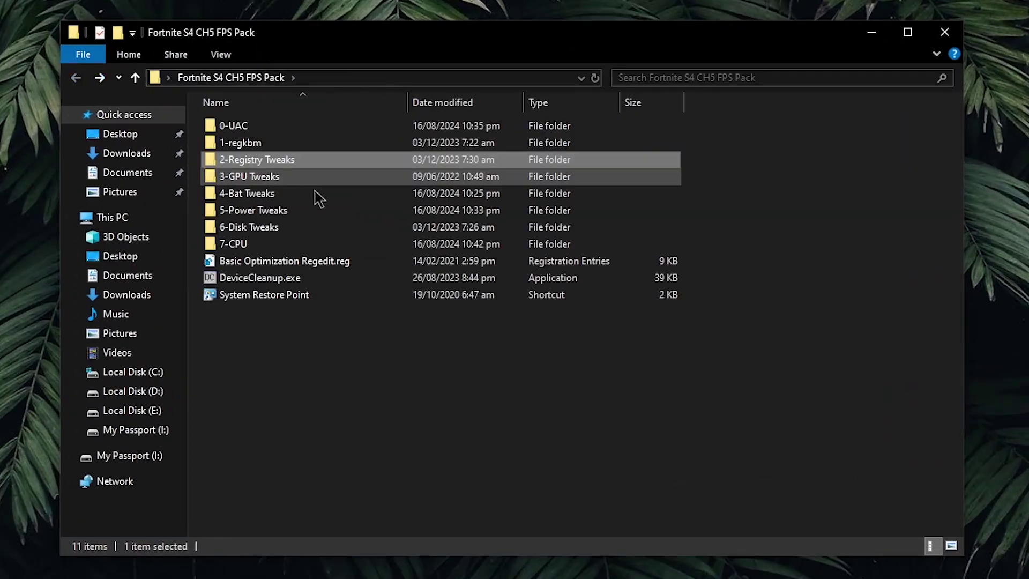
# Look through the AMD Settings and Intel Settings folders in 3-GPU Tweaks
pyautogui.doubleClick(316, 177)
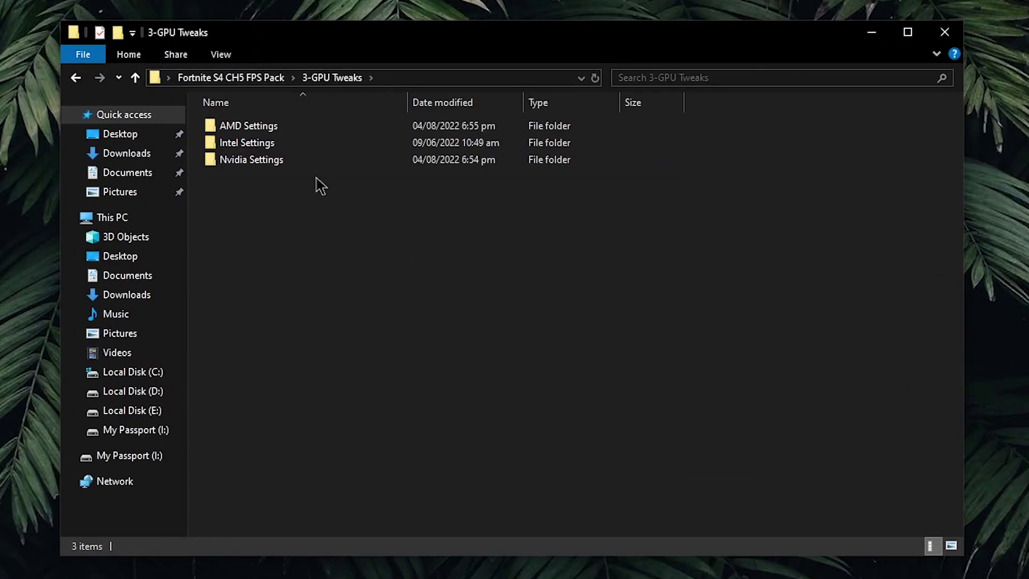
pyautogui.doubleClick(276, 129)
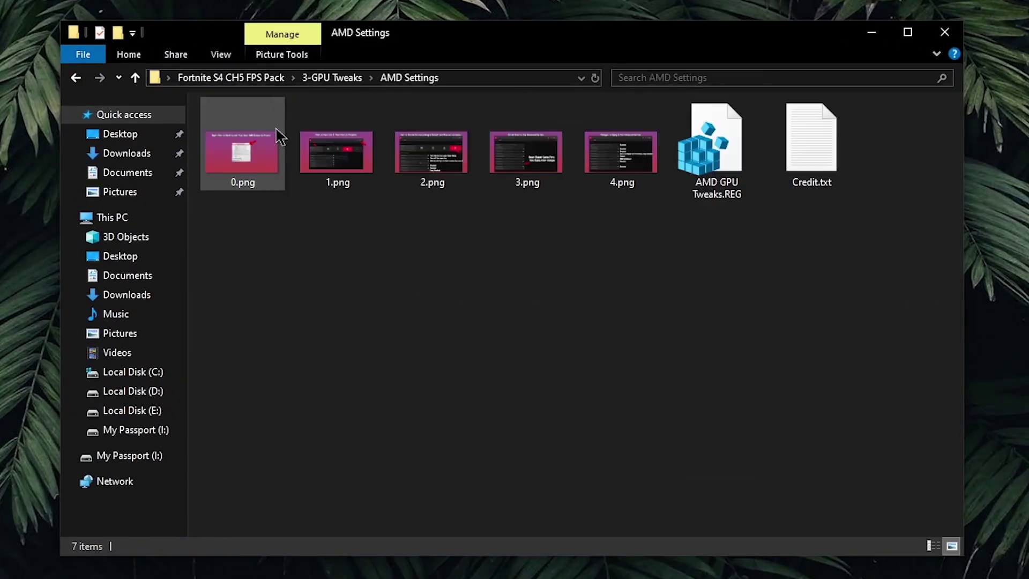
pyautogui.moveTo(639, 242); pyautogui.dragTo(329, 213)
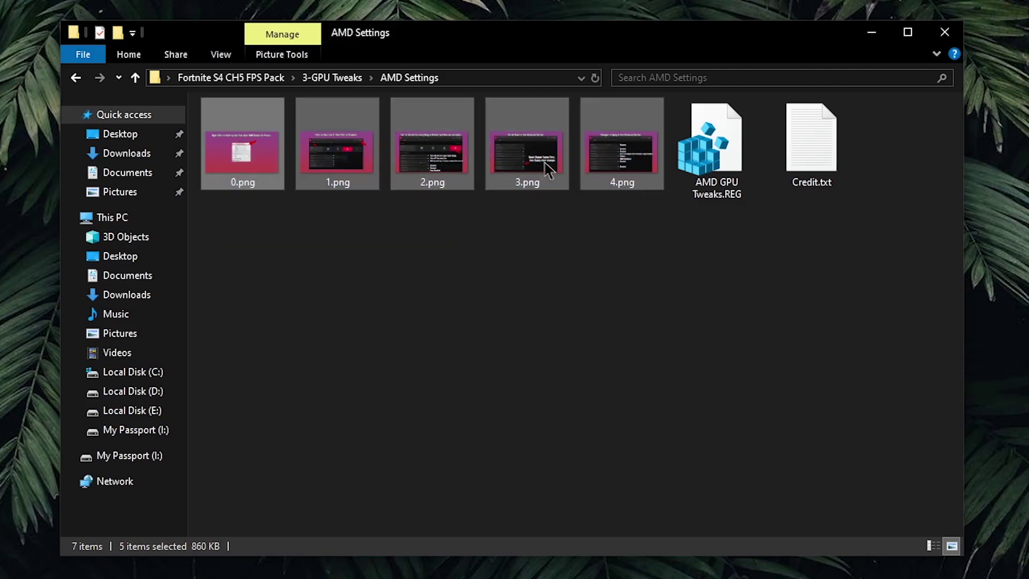
pyautogui.click(743, 154)
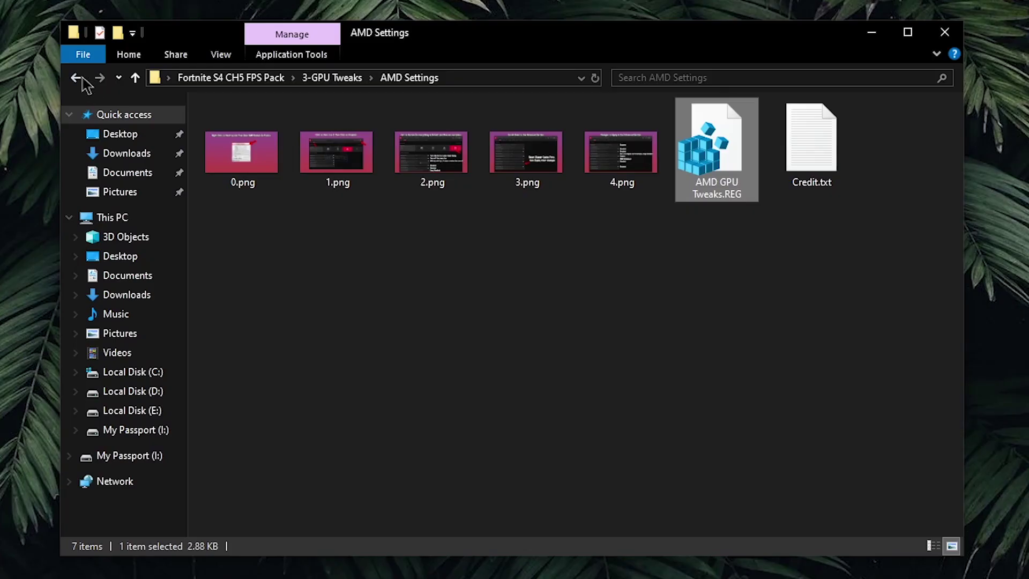
pyautogui.click(229, 123)
pyautogui.doubleClick(362, 166)
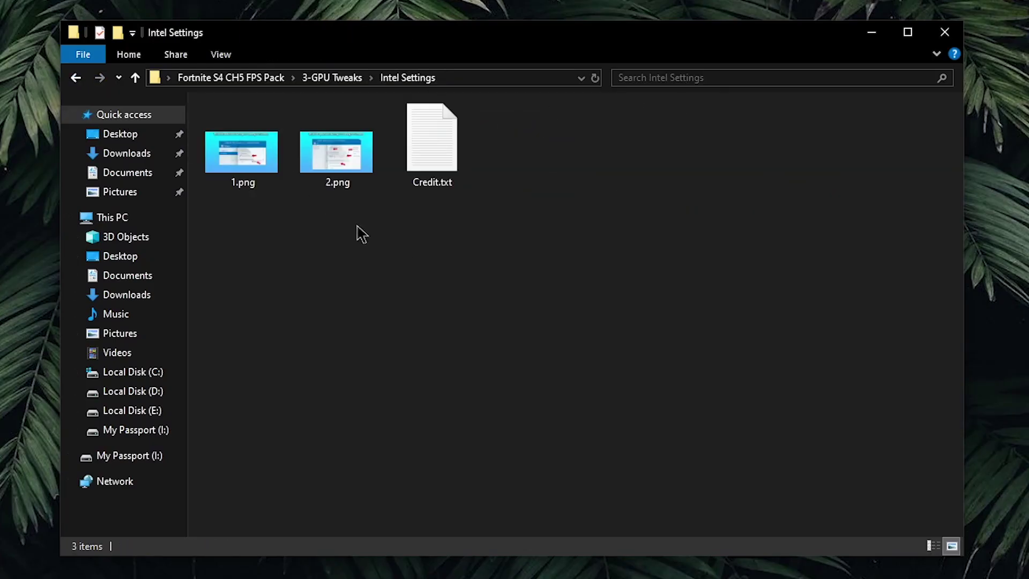
pyautogui.moveTo(355, 232); pyautogui.dragTo(235, 147)
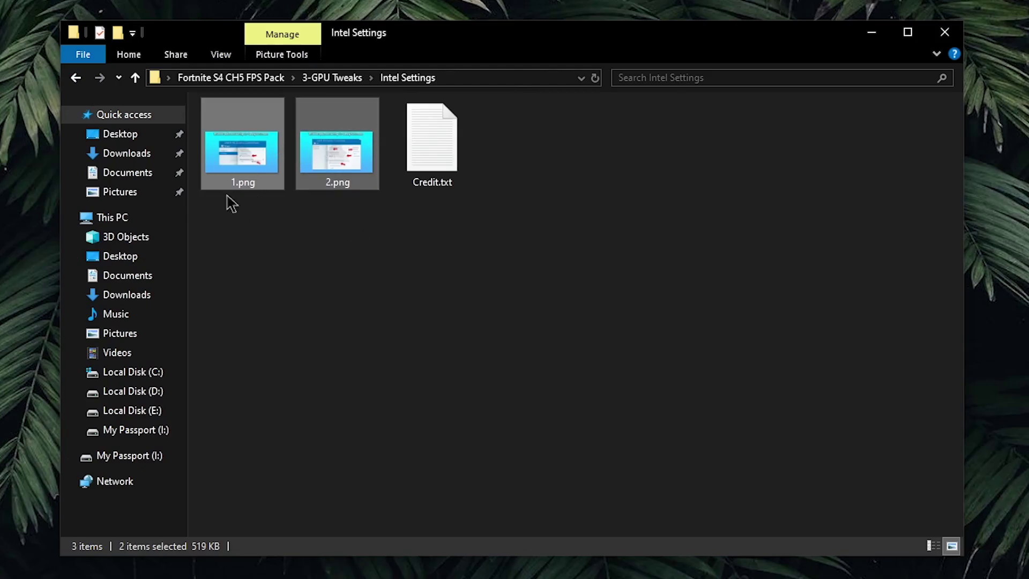
pyautogui.click(78, 77)
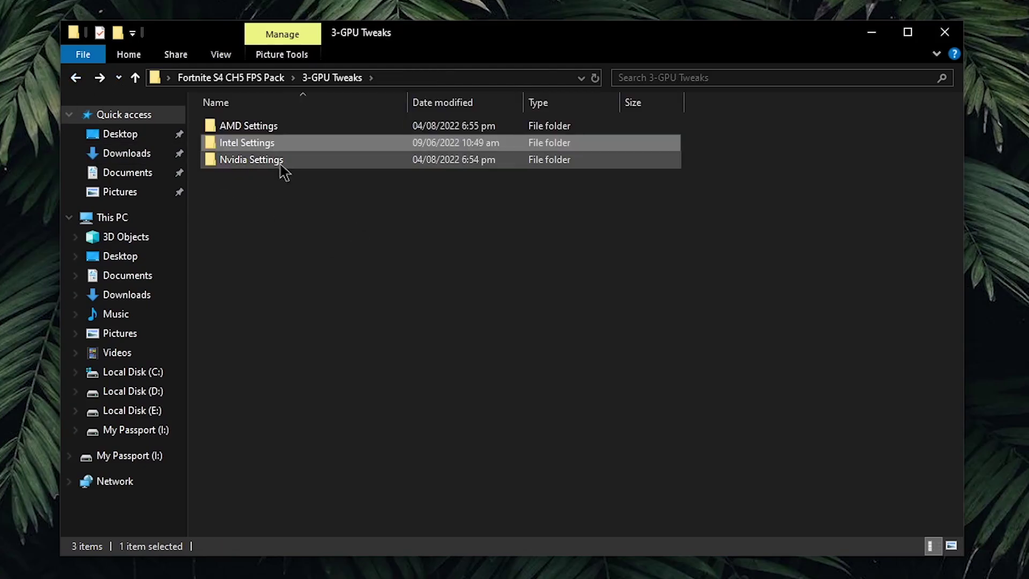
# Import Reknotic's Nvidia Profile.nip into nvidiaProfileInspector.exe from Nvidia Settings > Nvidia Inspector
pyautogui.doubleClick(281, 162)
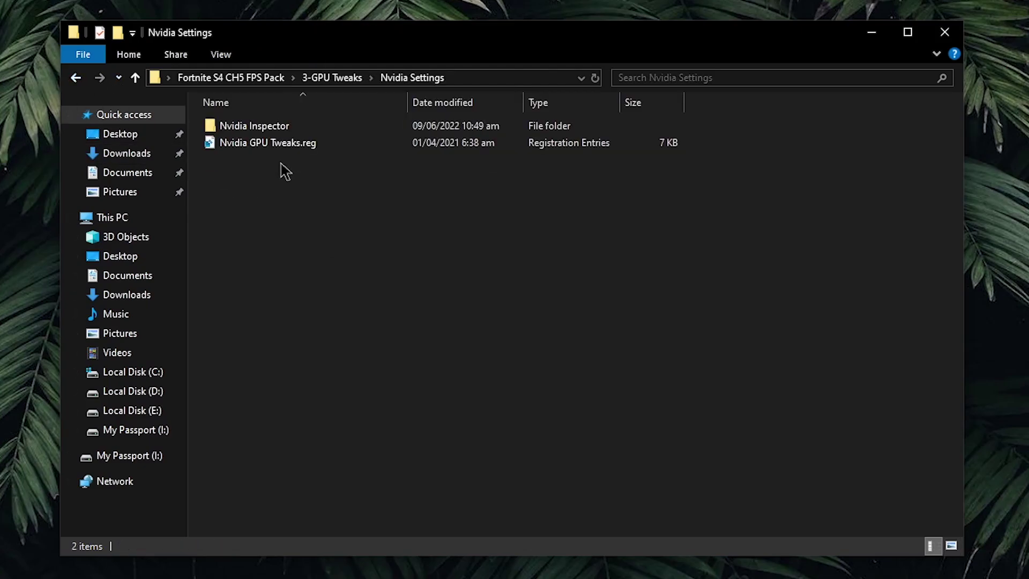
pyautogui.doubleClick(286, 128)
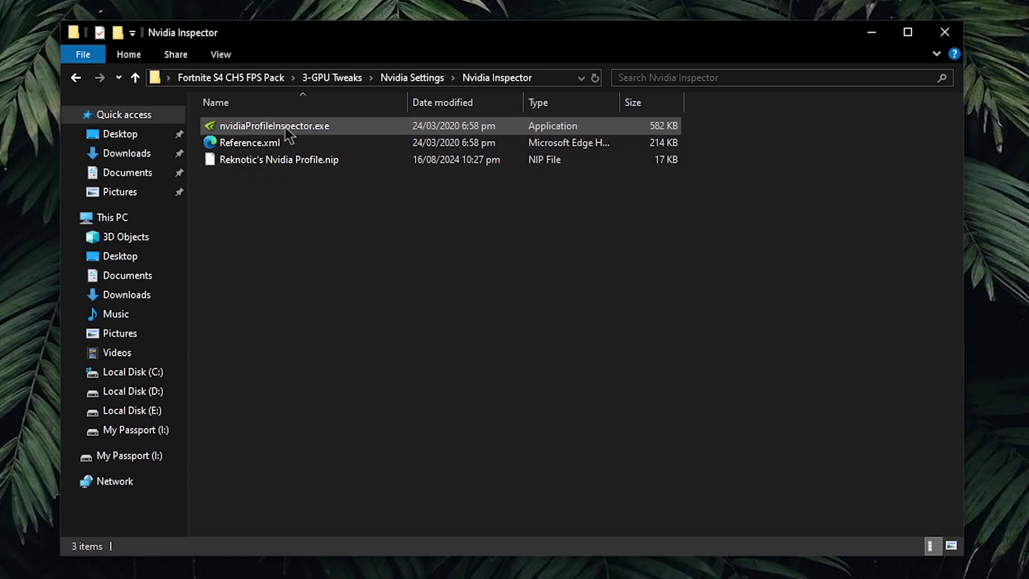
pyautogui.click(286, 161)
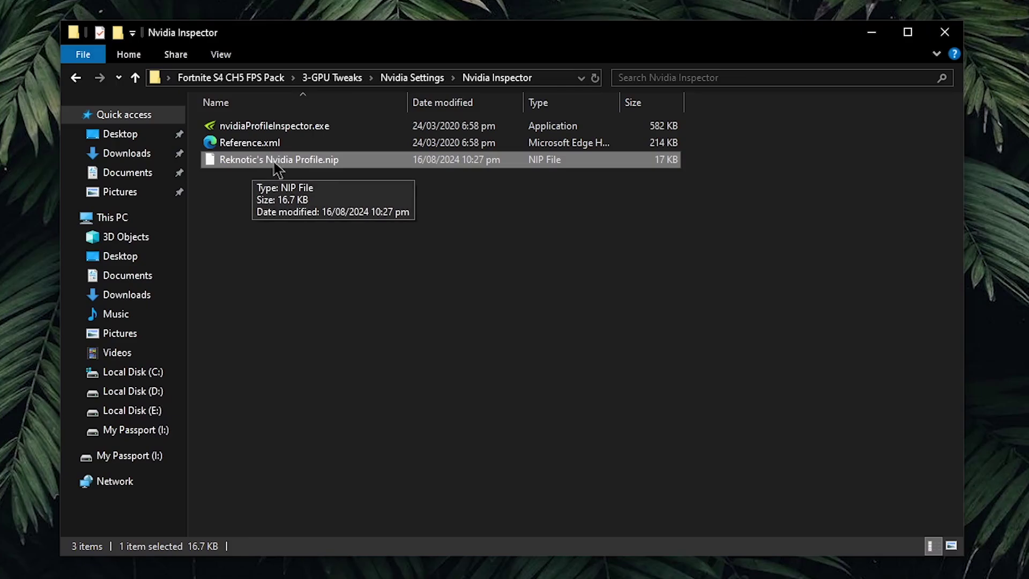
pyautogui.moveTo(276, 168); pyautogui.dragTo(323, 127)
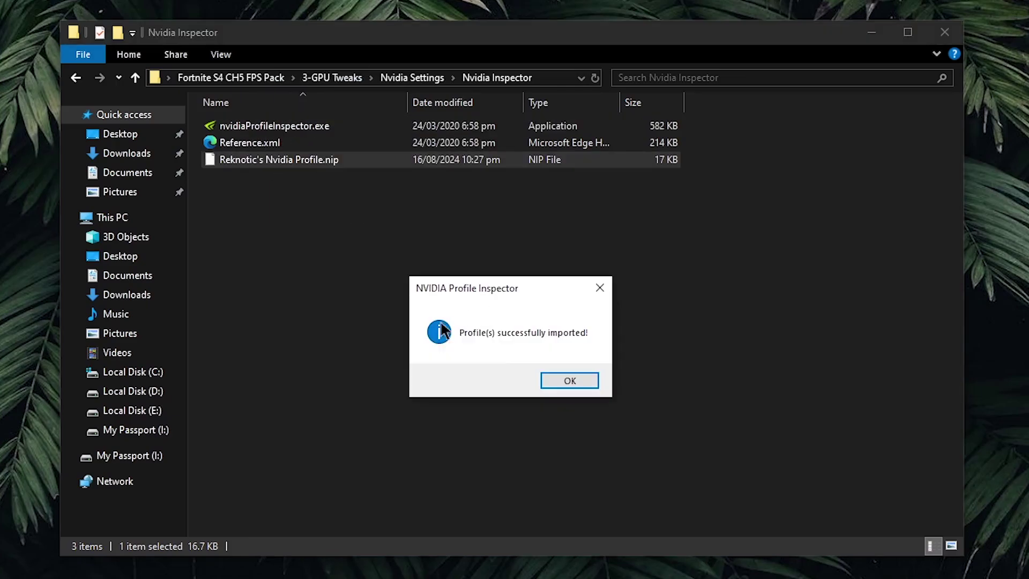
pyautogui.click(571, 379)
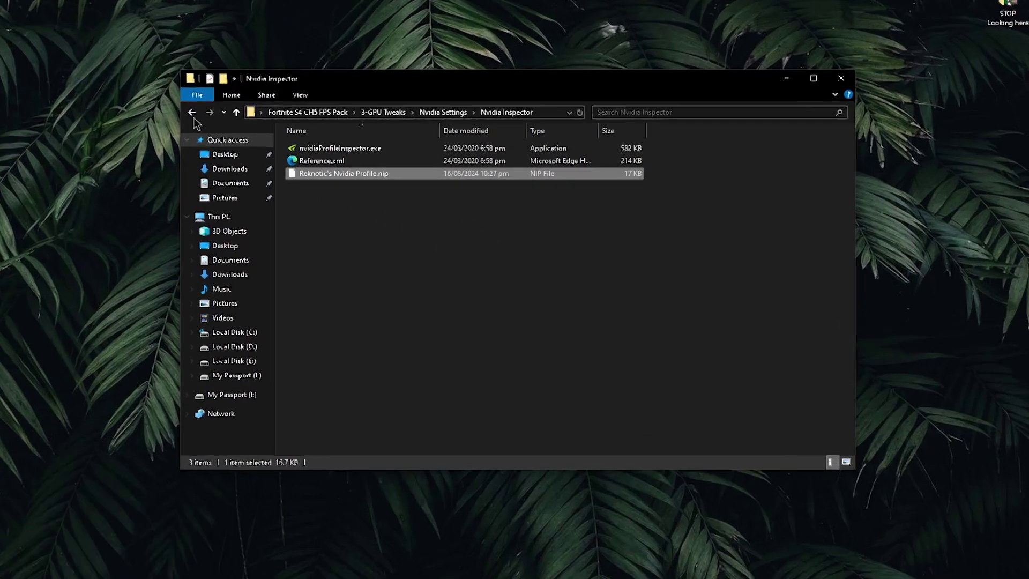
# Merge Nvidia GPU Tweaks.reg into the registry
pyautogui.hotkey('alt', 'Up')
pyautogui.click(385, 168)
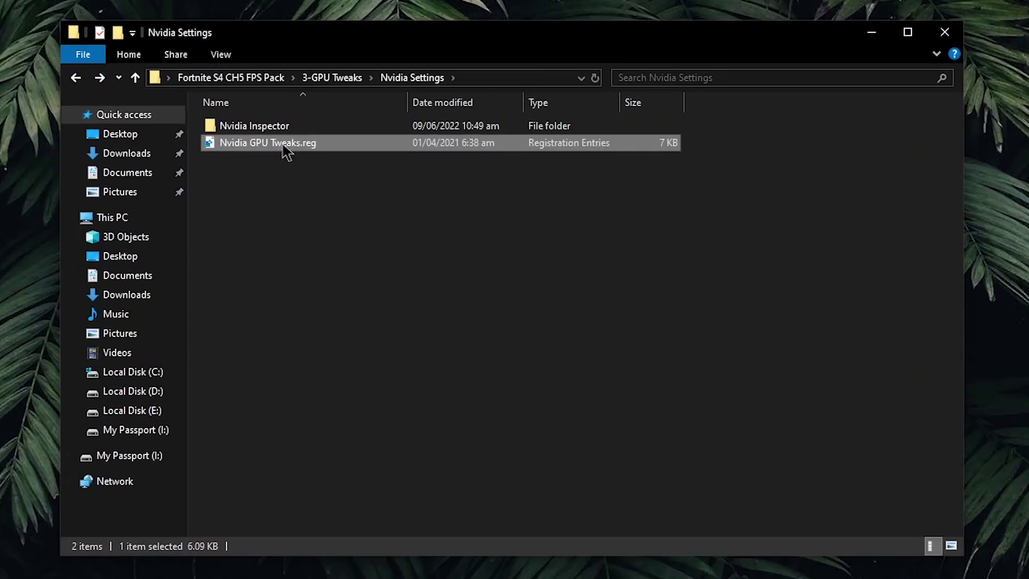
pyautogui.doubleClick(315, 153)
pyautogui.click(615, 346)
pyautogui.click(689, 328)
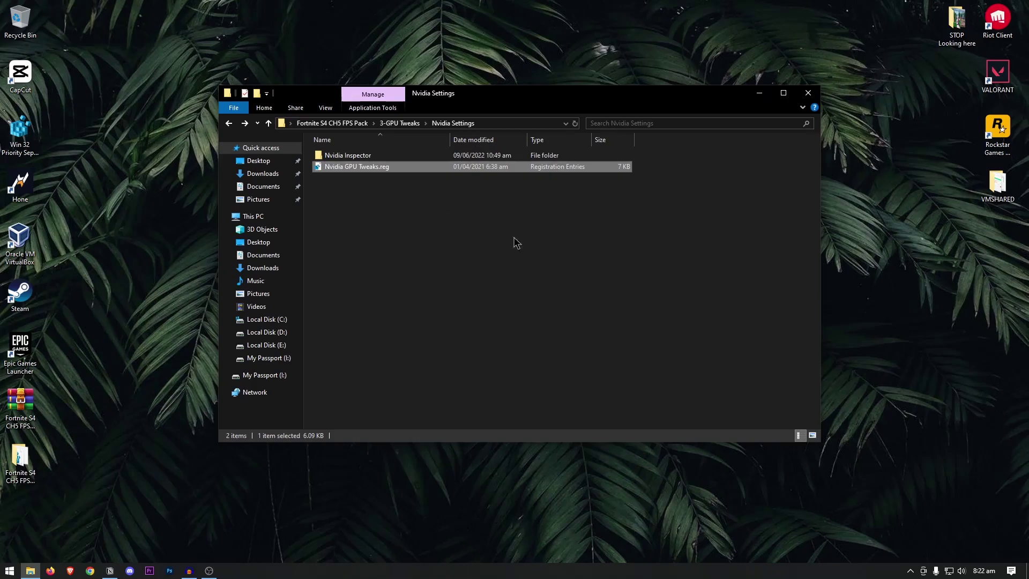
# Run SSD Tweak.bat from 4-Bat Tweaks > Drive Tweaks as administrator, then return to 4-Bat Tweaks
pyautogui.click(229, 123)
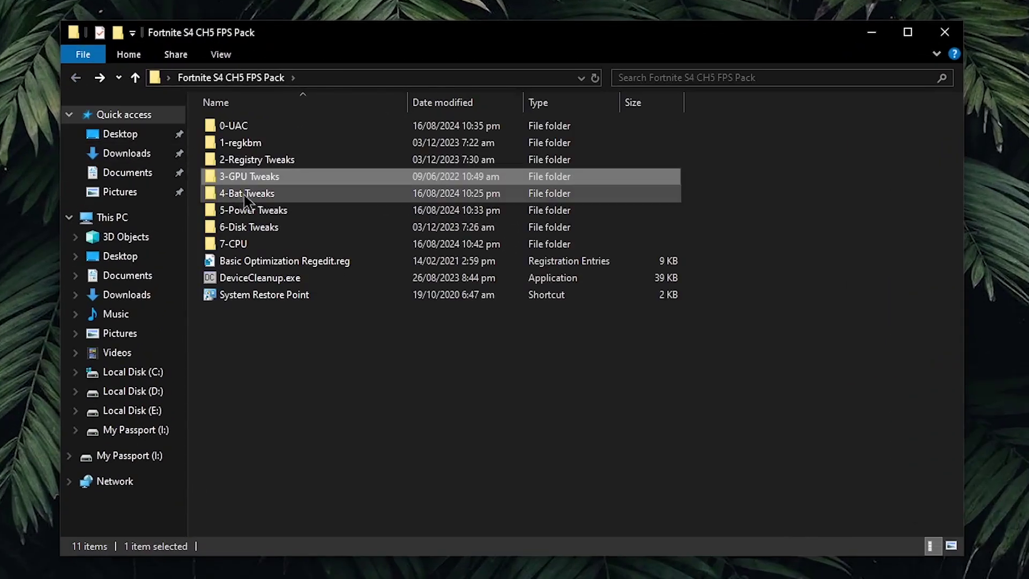
pyautogui.click(354, 204)
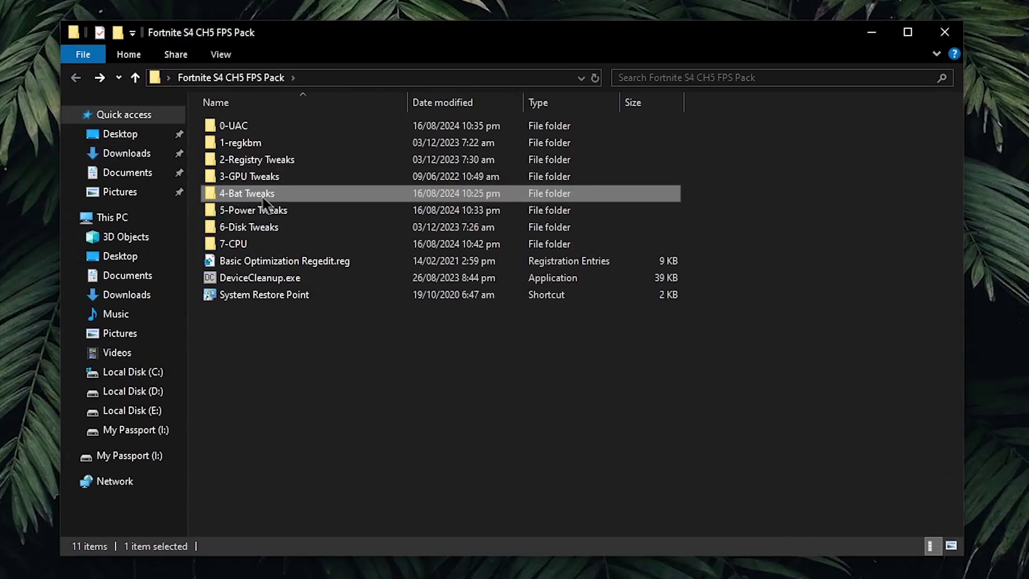
pyautogui.doubleClick(263, 197)
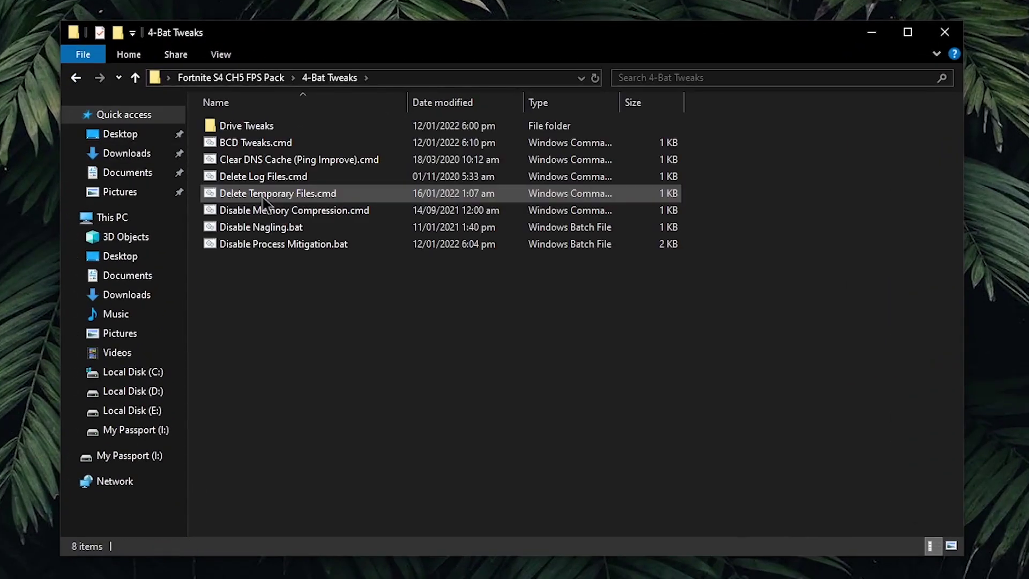
pyautogui.doubleClick(317, 128)
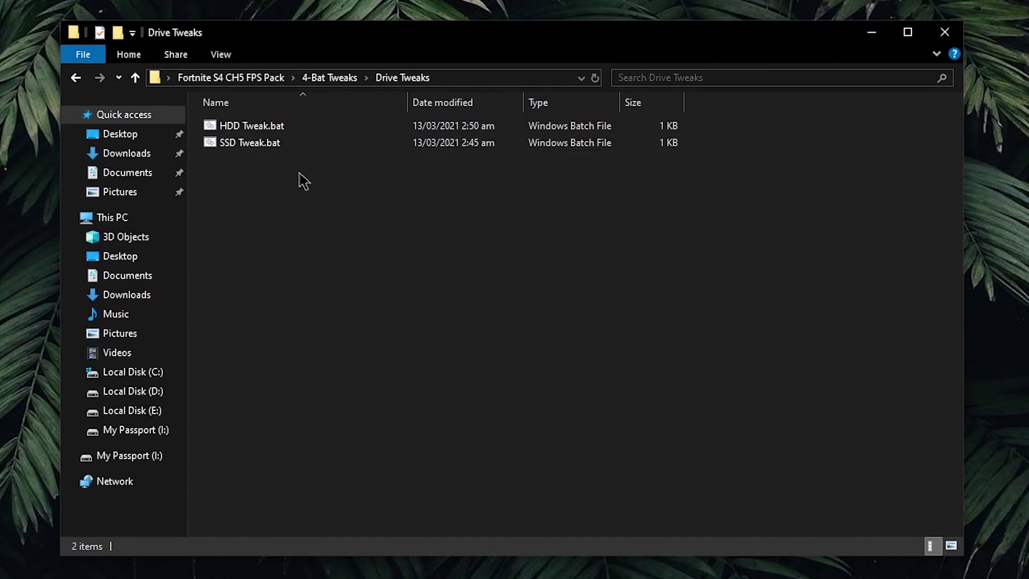
pyautogui.click(261, 127)
pyautogui.click(264, 143)
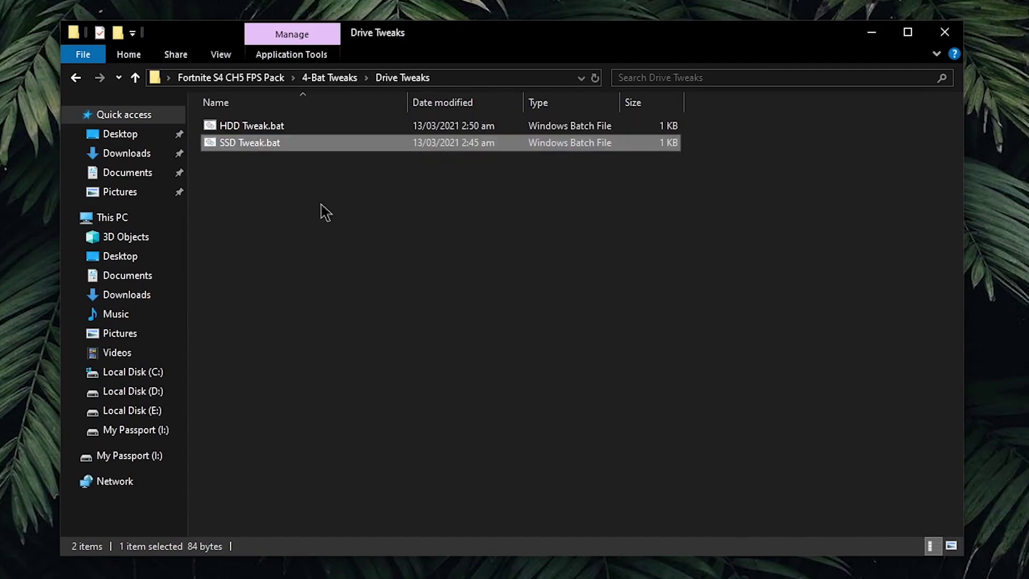
pyautogui.click(269, 125)
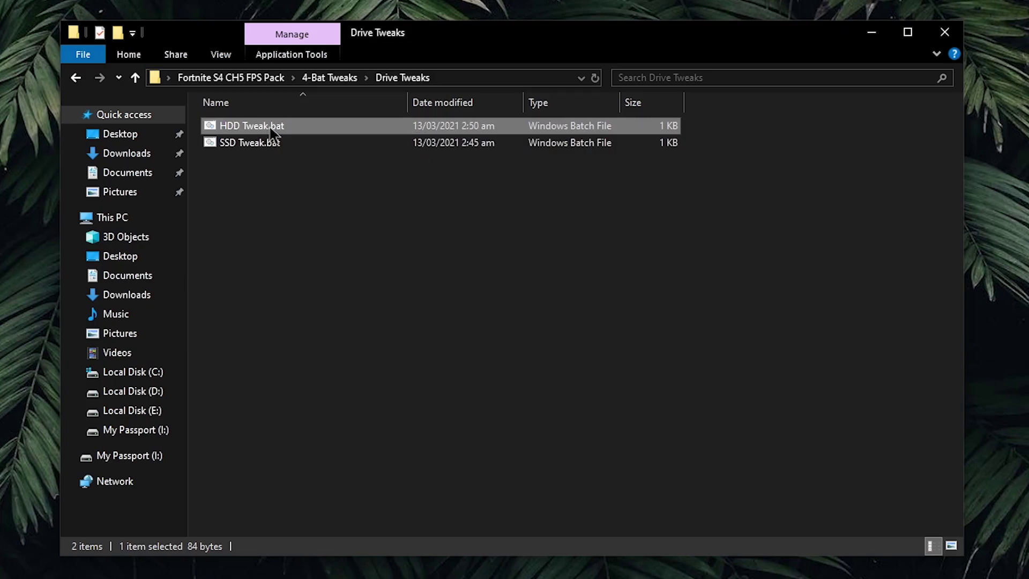
pyautogui.click(249, 143)
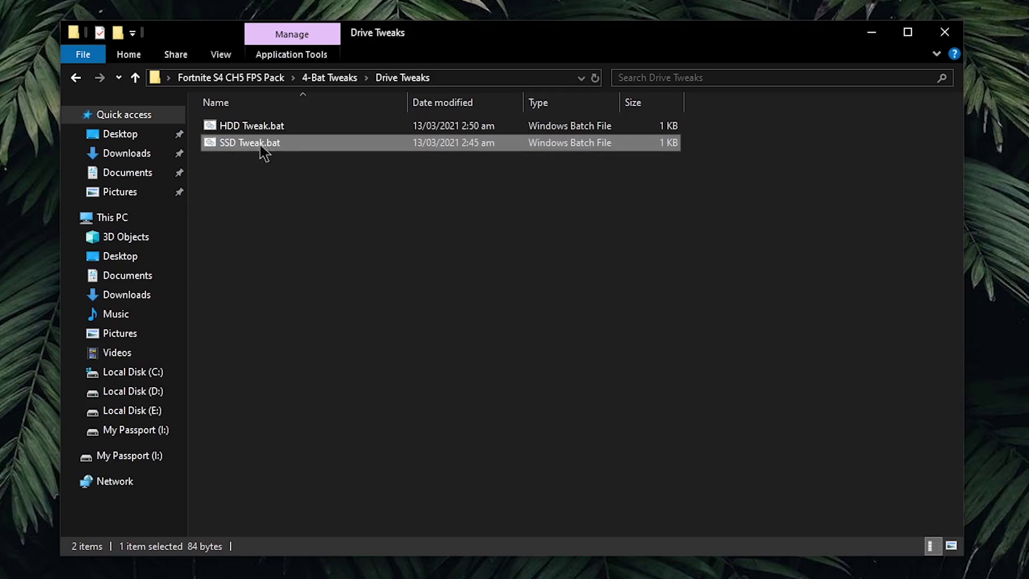
pyautogui.rightClick(252, 142)
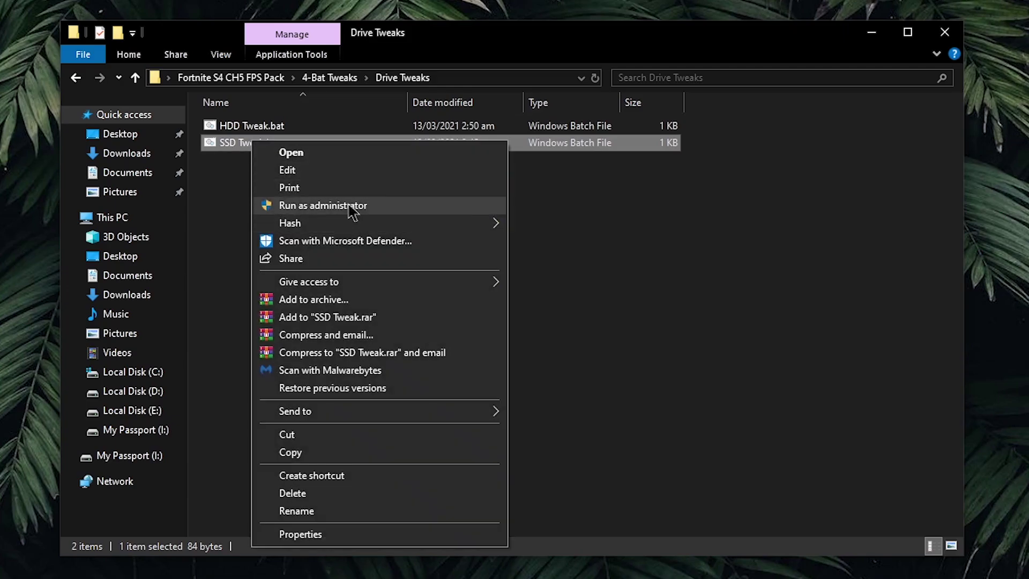
pyautogui.click(354, 206)
pyautogui.hotkey('alt', 'Up')
pyautogui.moveTo(494, 298); pyautogui.dragTo(267, 145)
# Review the dynamic tick, HPET and Synthetic Timers lines of BCD Tweaks.cmd in a text editor
pyautogui.click(430, 316)
pyautogui.rightClick(247, 143)
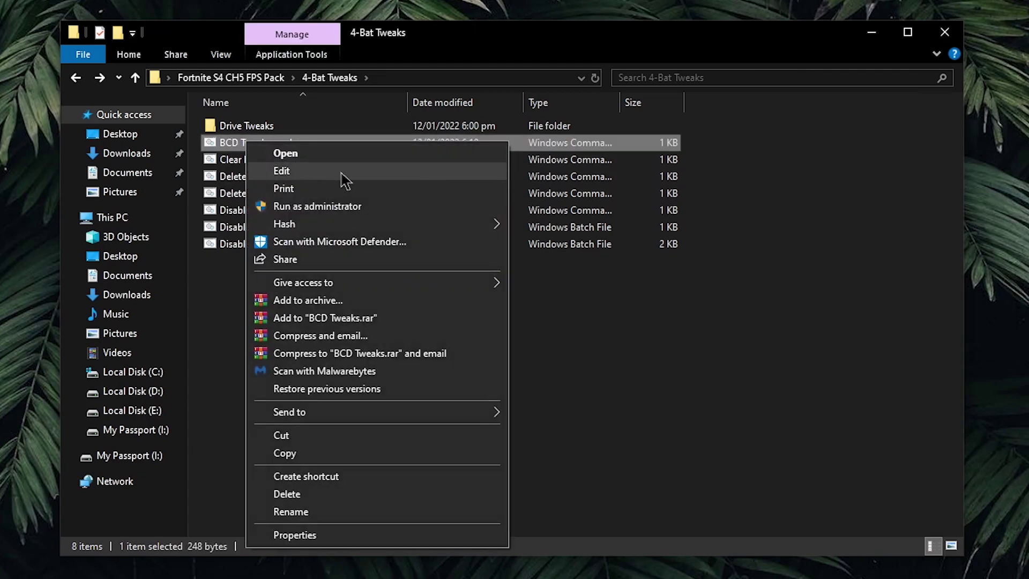
pyautogui.click(279, 170)
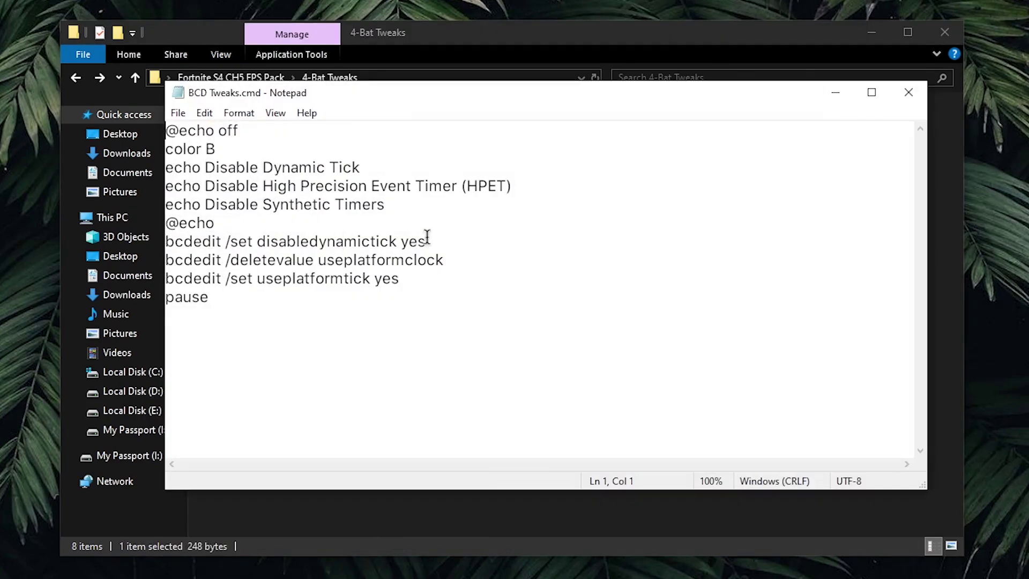
pyautogui.moveTo(405, 206); pyautogui.dragTo(467, 182)
pyautogui.click(298, 172)
pyautogui.moveTo(267, 204); pyautogui.dragTo(404, 207)
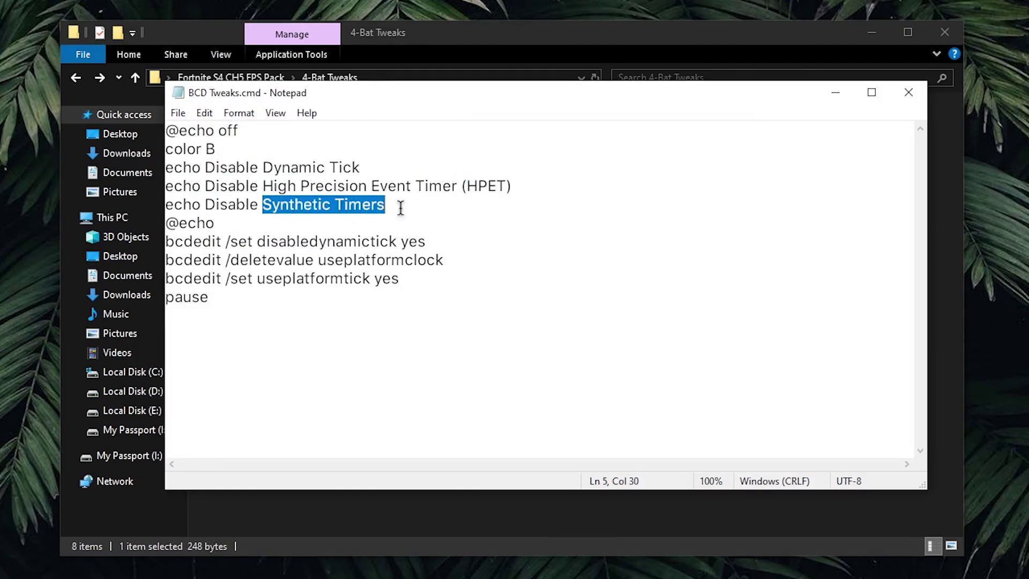
pyautogui.click(909, 92)
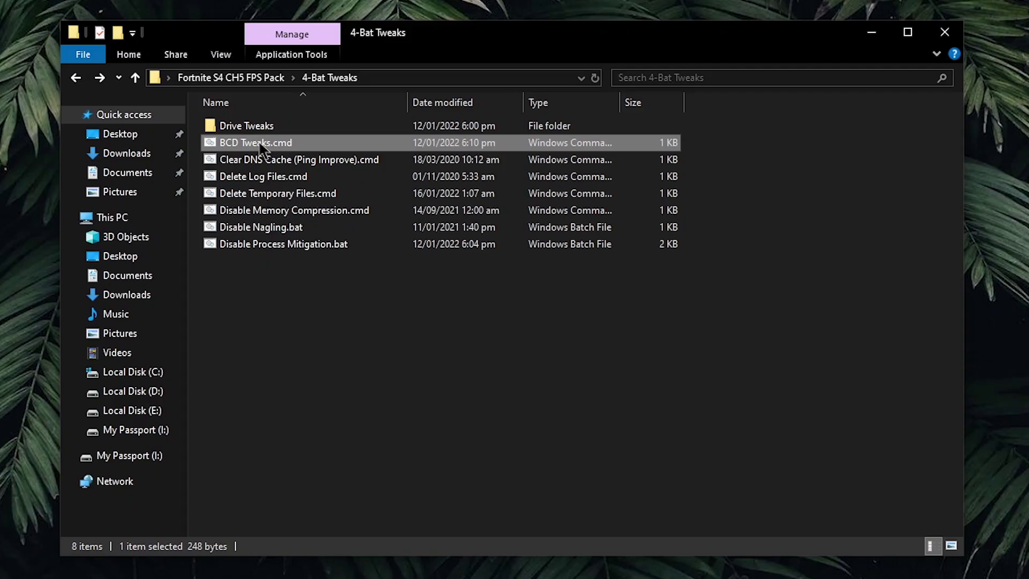
# Run BCD Tweaks.cmd as administrator and dismiss its finished command window
pyautogui.rightClick(350, 165)
pyautogui.click(395, 212)
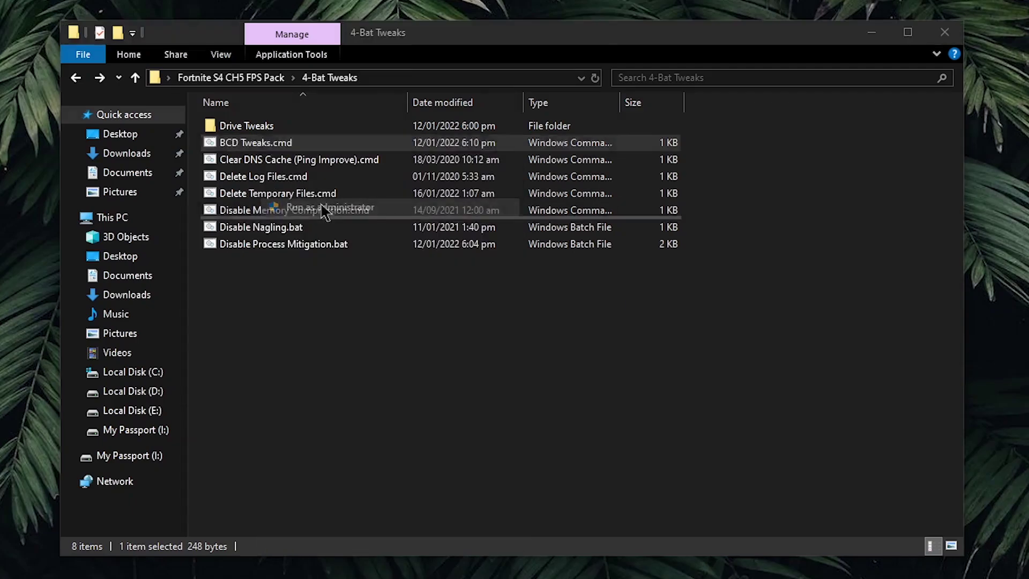
pyautogui.press('Return')
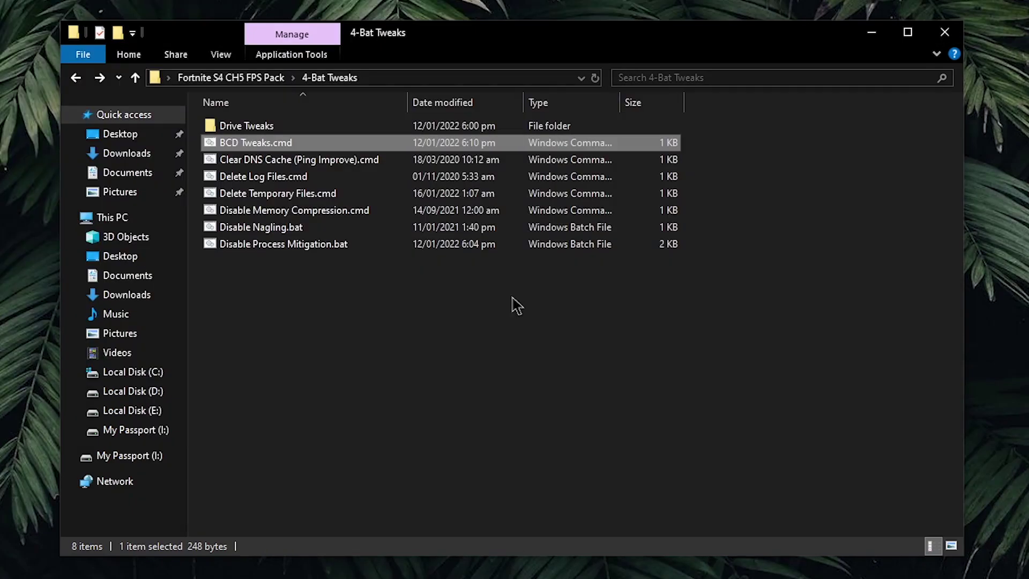
# Flush the DNS cache by running Clear DNS Cache as administrator
pyautogui.click(323, 162)
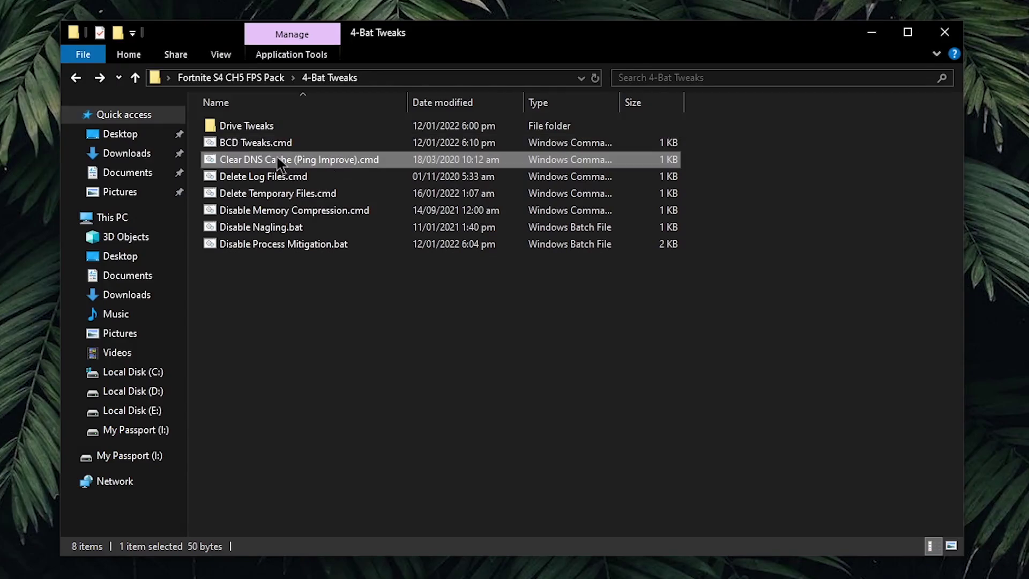
pyautogui.rightClick(382, 161)
pyautogui.click(476, 226)
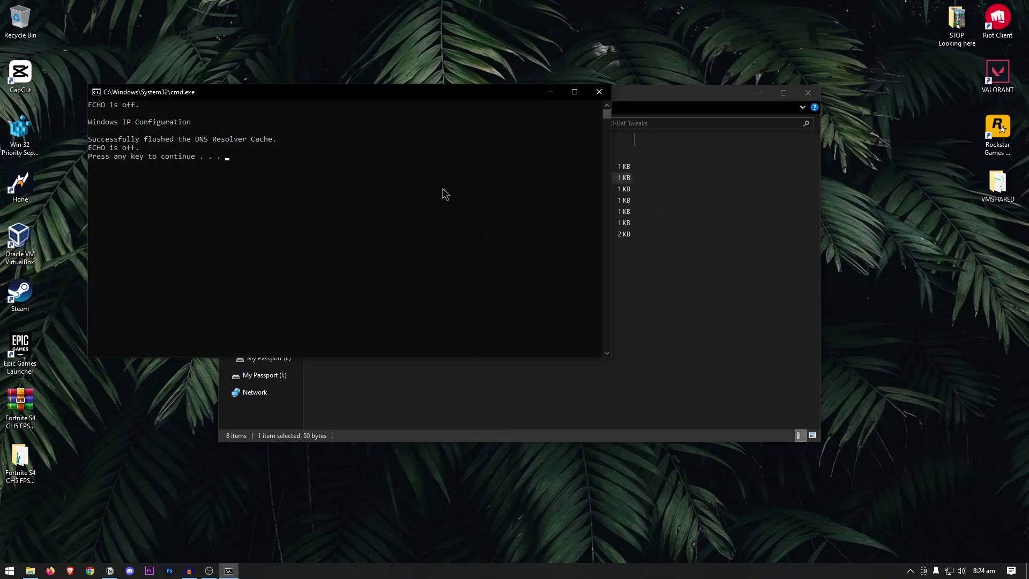
pyautogui.press('space')
# Run Delete Log Files.cmd and Delete Temporary Files.cmd as administrator
pyautogui.click(355, 188)
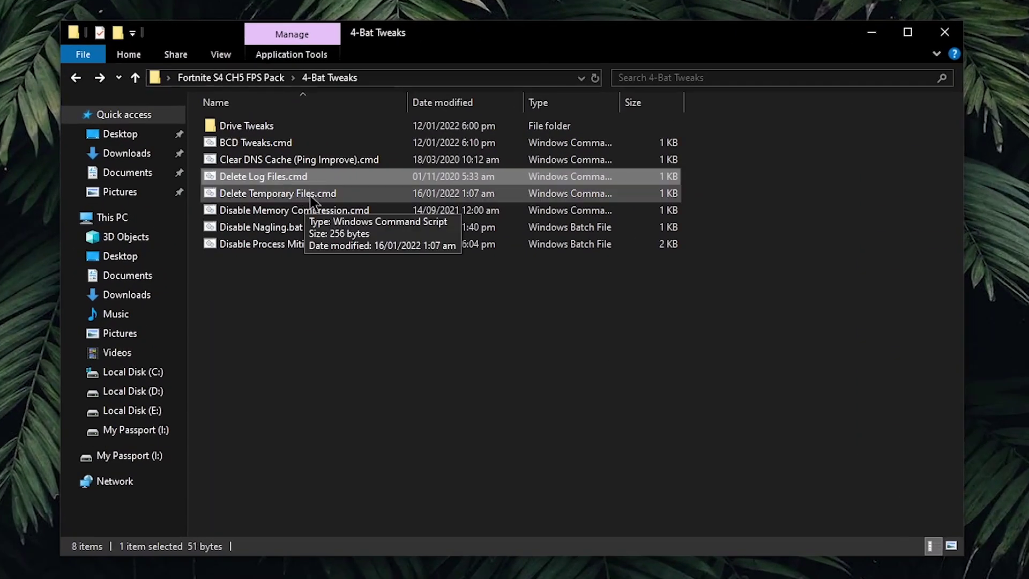
pyautogui.click(312, 195)
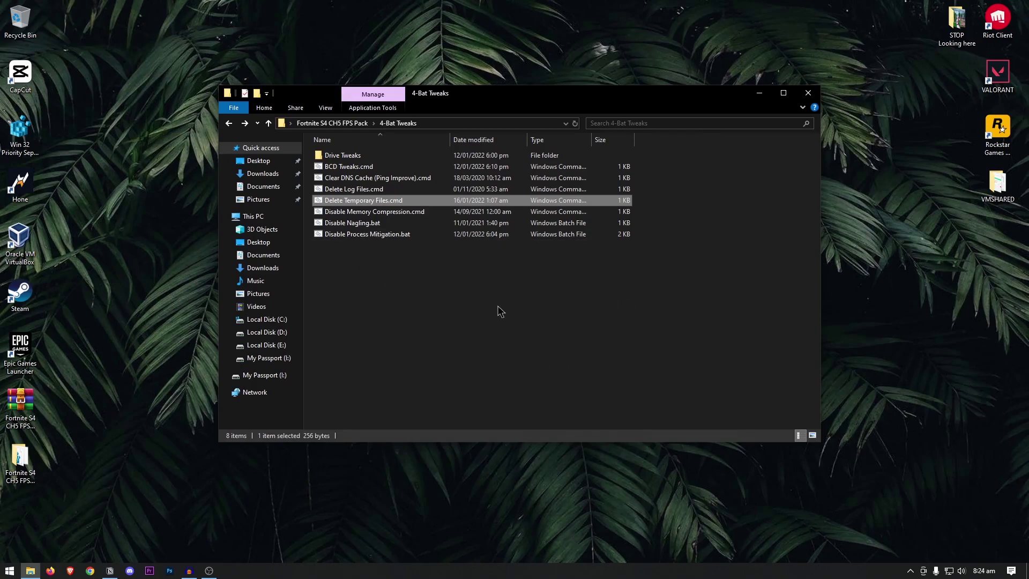
pyautogui.rightClick(363, 188)
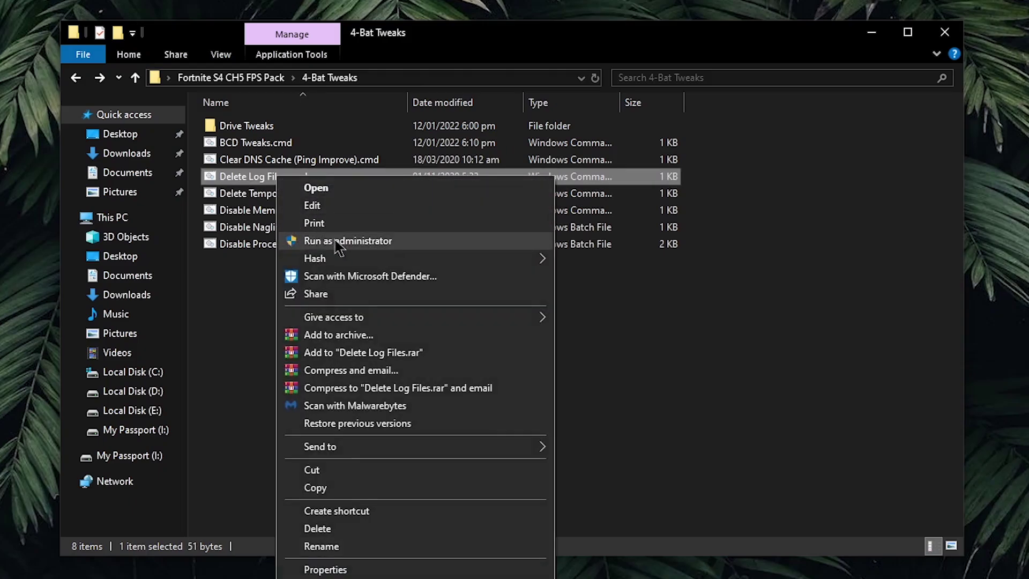
pyautogui.click(336, 241)
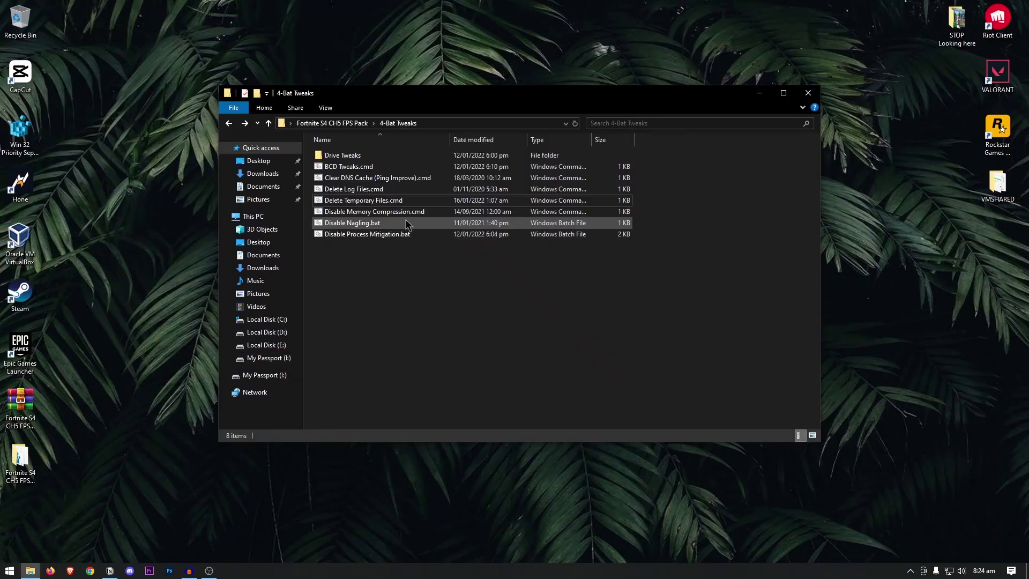
pyautogui.rightClick(370, 200)
pyautogui.click(411, 244)
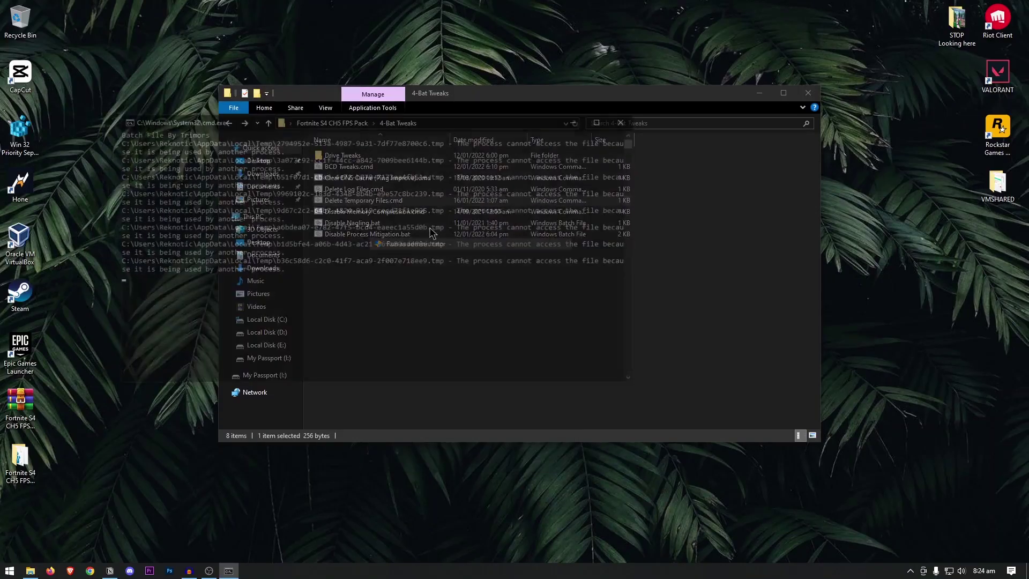
# Run Disable Memory Compression.cmd, Disable Nagling.bat and Disable Process Mitigation.bat as administrator
pyautogui.click(429, 211)
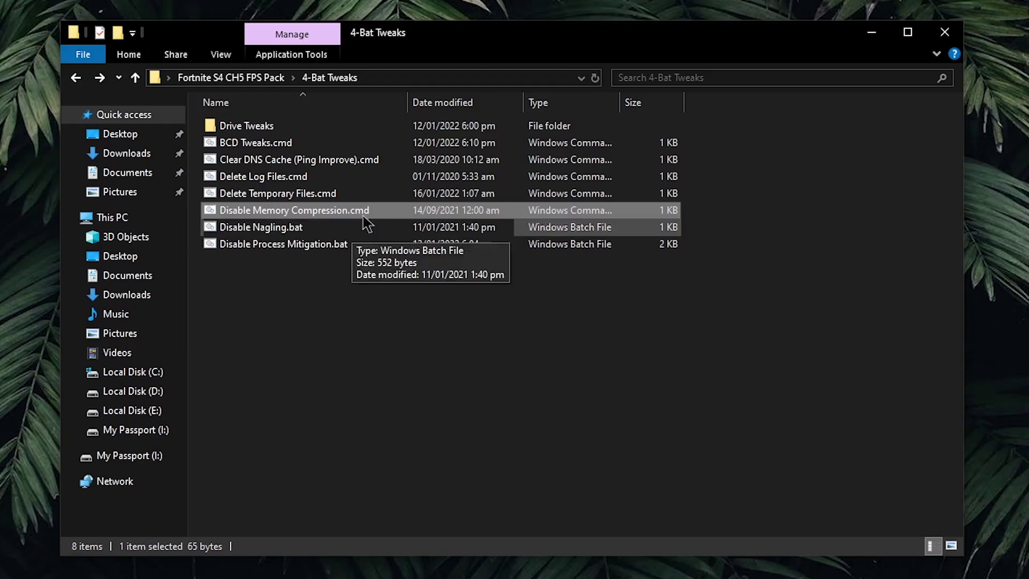
pyautogui.rightClick(366, 211)
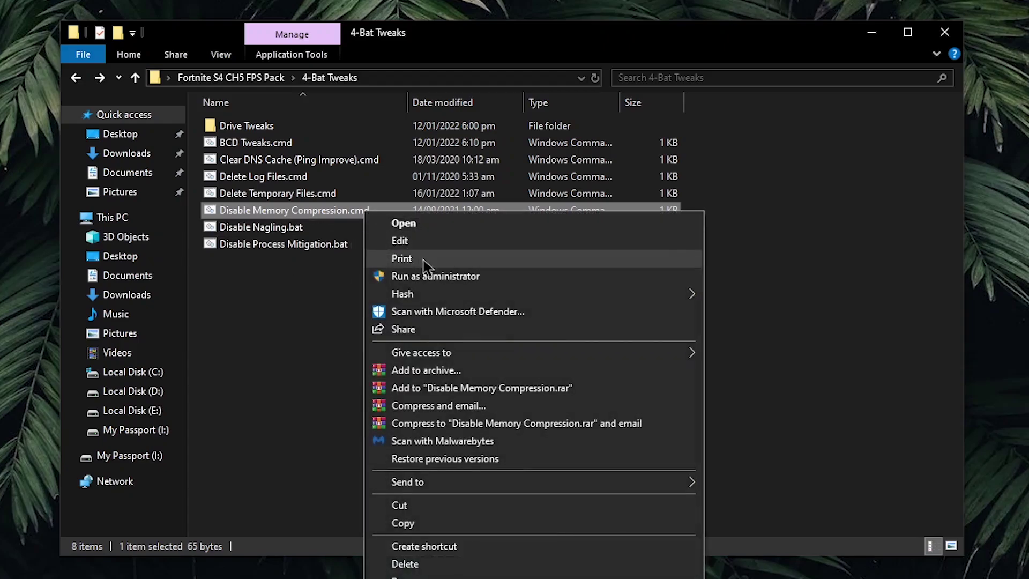
pyautogui.click(451, 272)
pyautogui.click(268, 228)
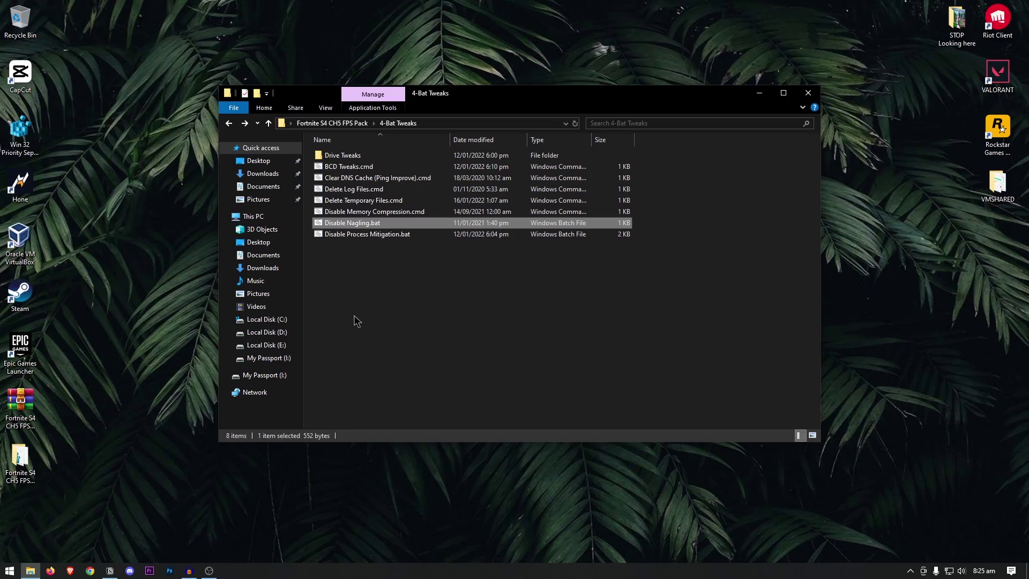
pyautogui.rightClick(359, 222)
pyautogui.click(406, 266)
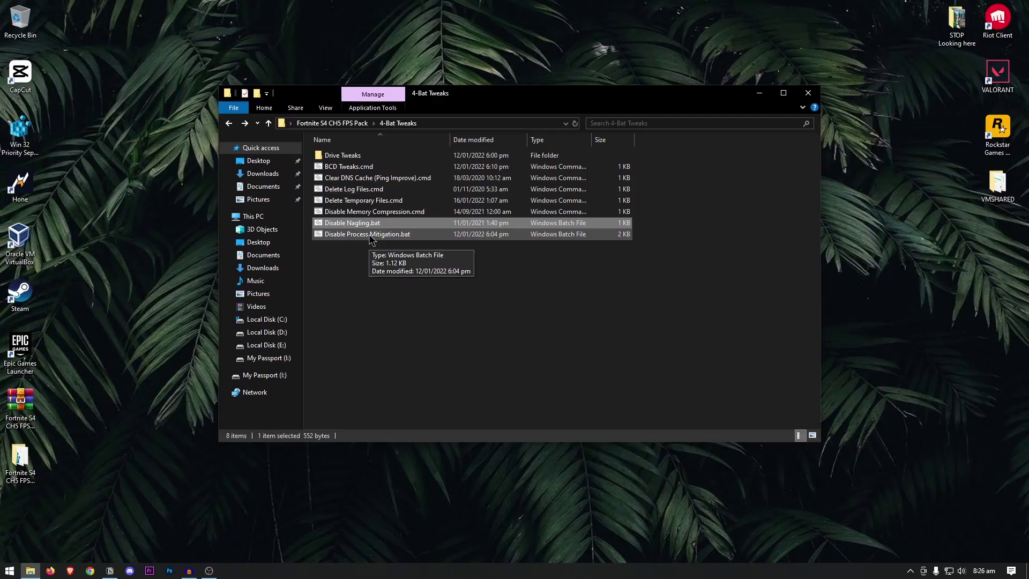
pyautogui.rightClick(370, 235)
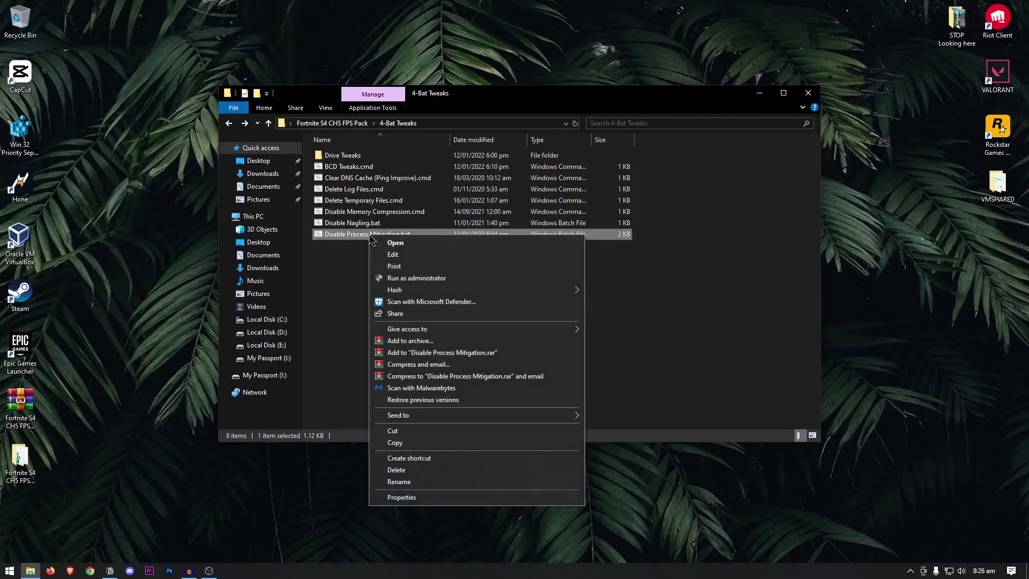
pyautogui.click(417, 277)
# Open 5-Power Tweaks and merge Import_Power_Plan.reg into the registry
pyautogui.click(156, 104)
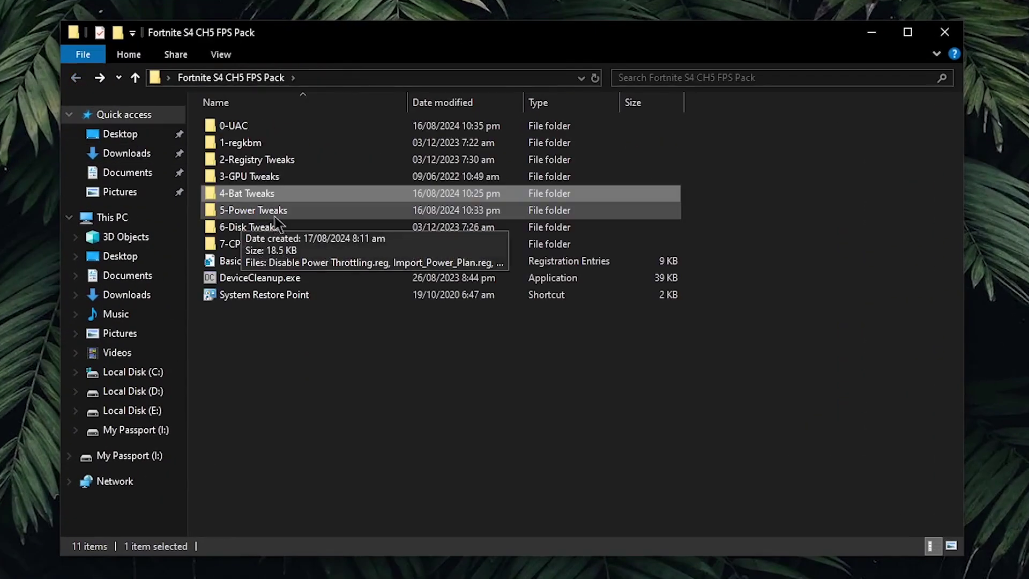
pyautogui.doubleClick(303, 211)
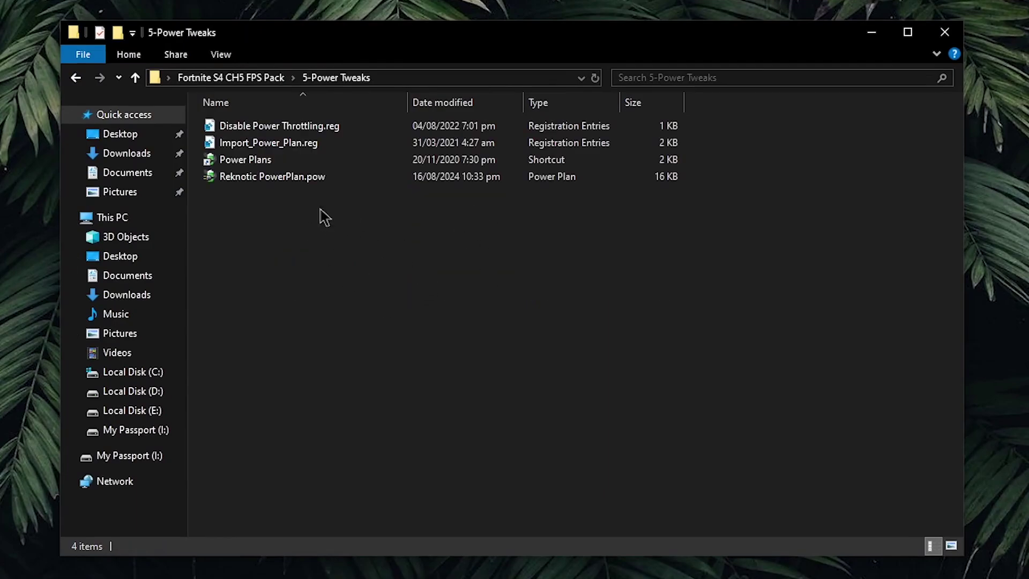
pyautogui.click(286, 182)
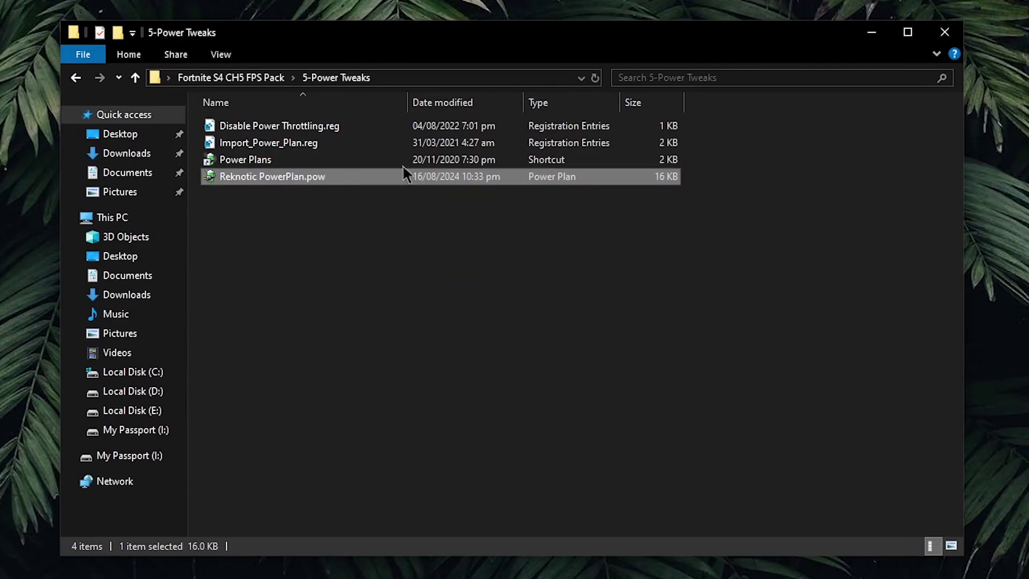
pyautogui.click(485, 228)
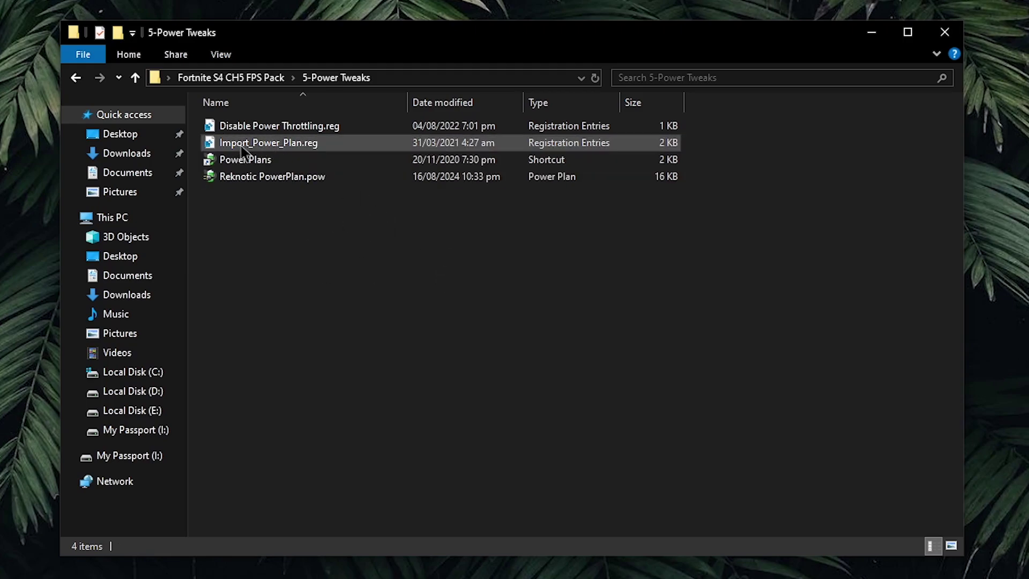
pyautogui.doubleClick(314, 146)
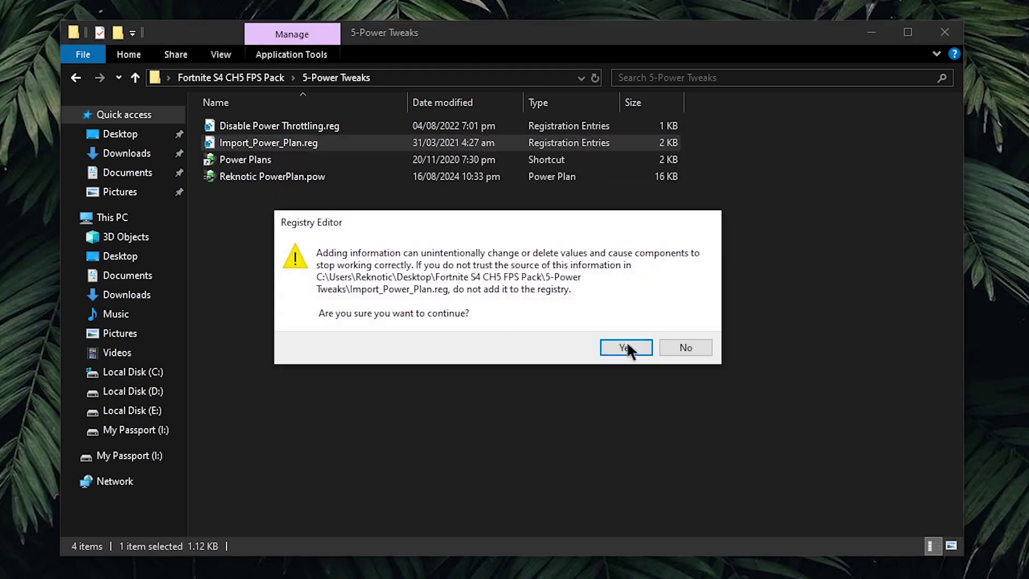
pyautogui.click(626, 341)
pyautogui.click(686, 329)
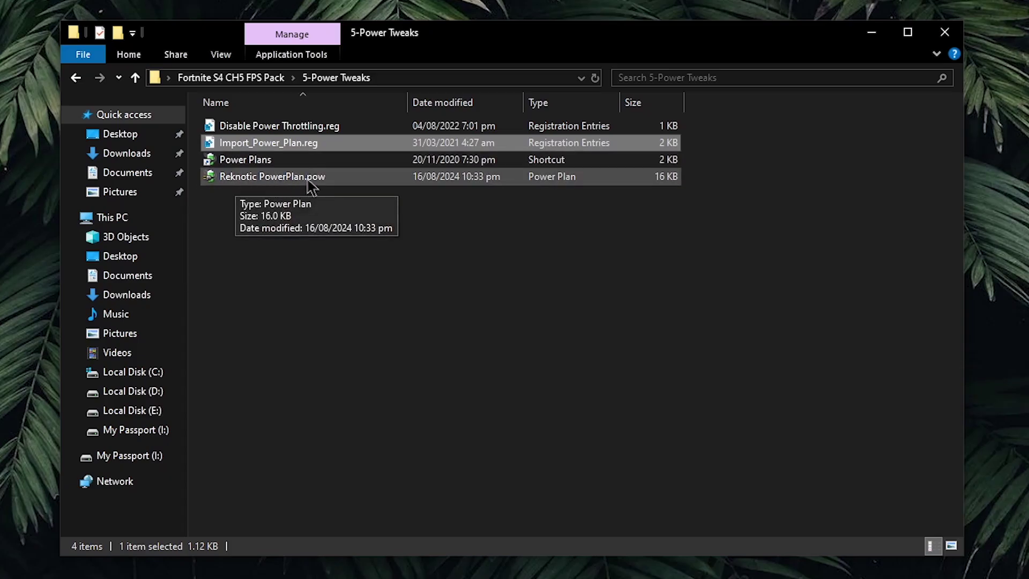
# Check that the Reknotic Power Plan now appears in Power Options
pyautogui.click(311, 182)
pyautogui.doubleClick(243, 157)
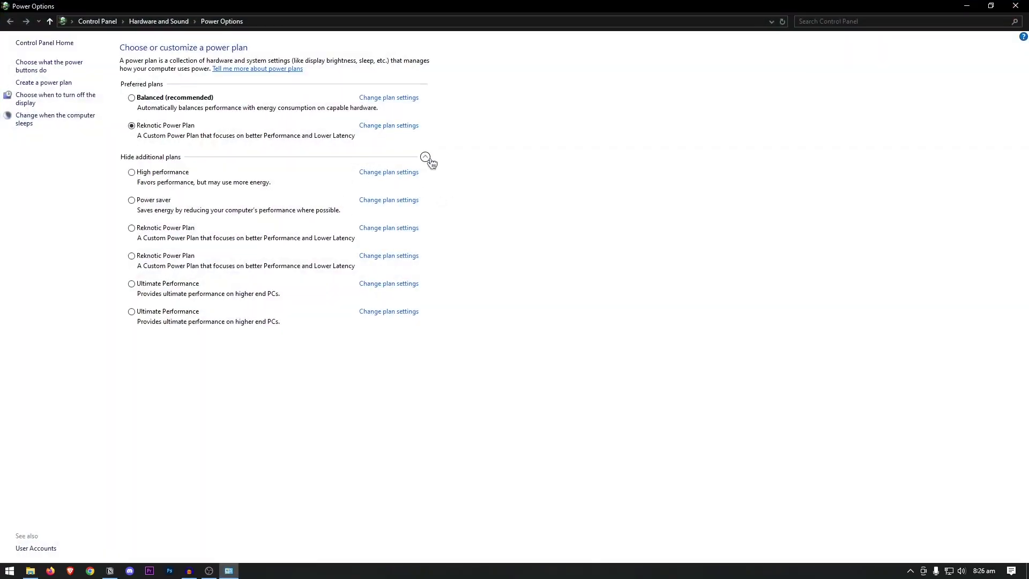
pyautogui.click(425, 157)
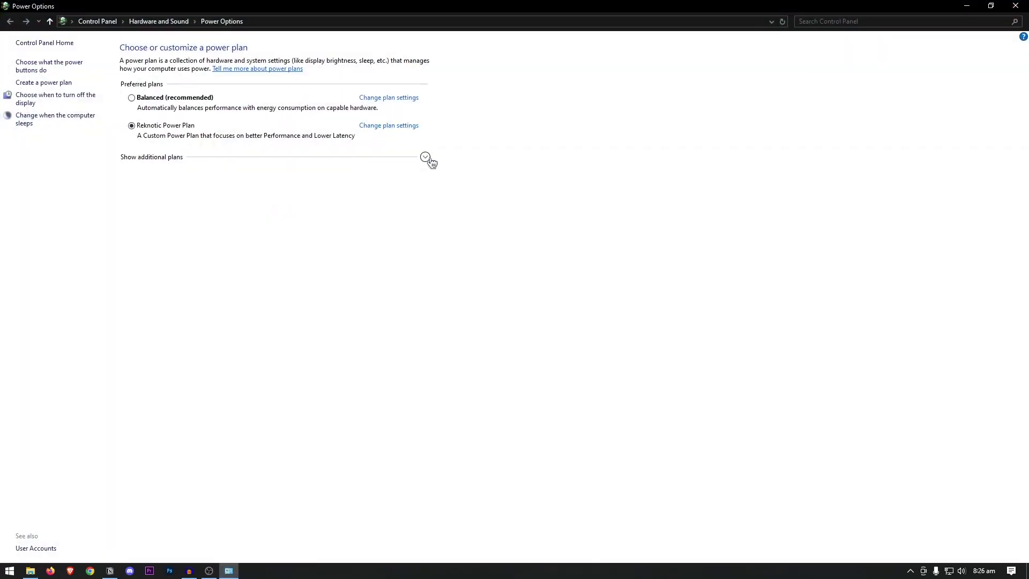
pyautogui.click(425, 156)
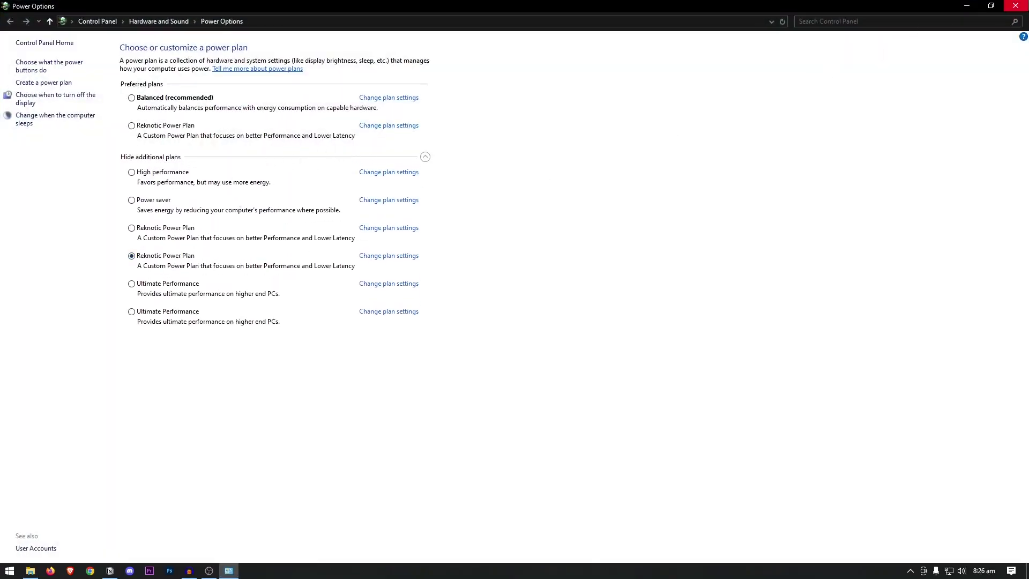
pyautogui.click(1016, 5)
# Merge Disable Power Throttling.reg into the registry
pyautogui.click(228, 128)
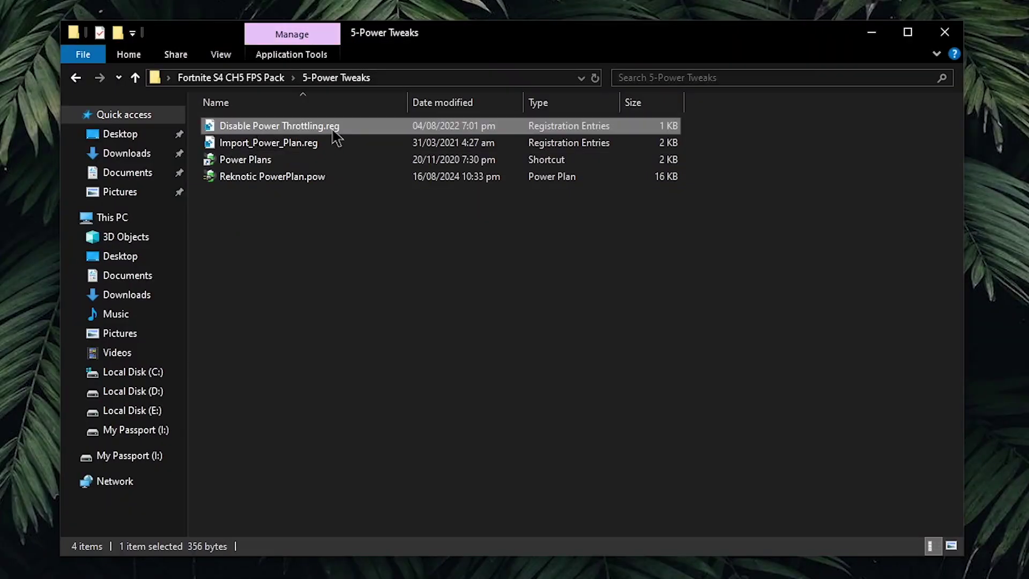
pyautogui.doubleClick(333, 131)
pyautogui.click(620, 344)
pyautogui.click(691, 331)
pyautogui.click(496, 251)
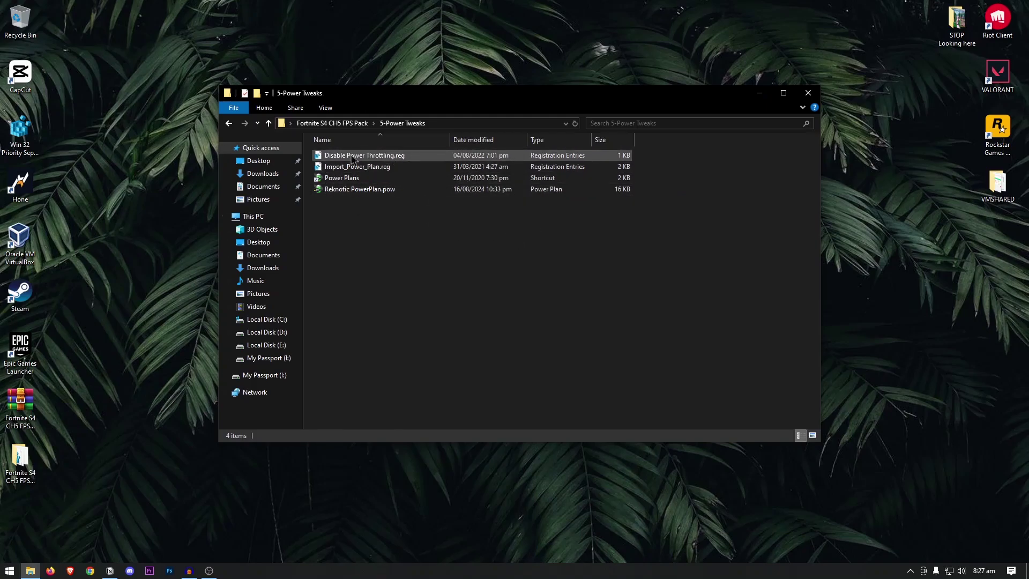
pyautogui.click(365, 156)
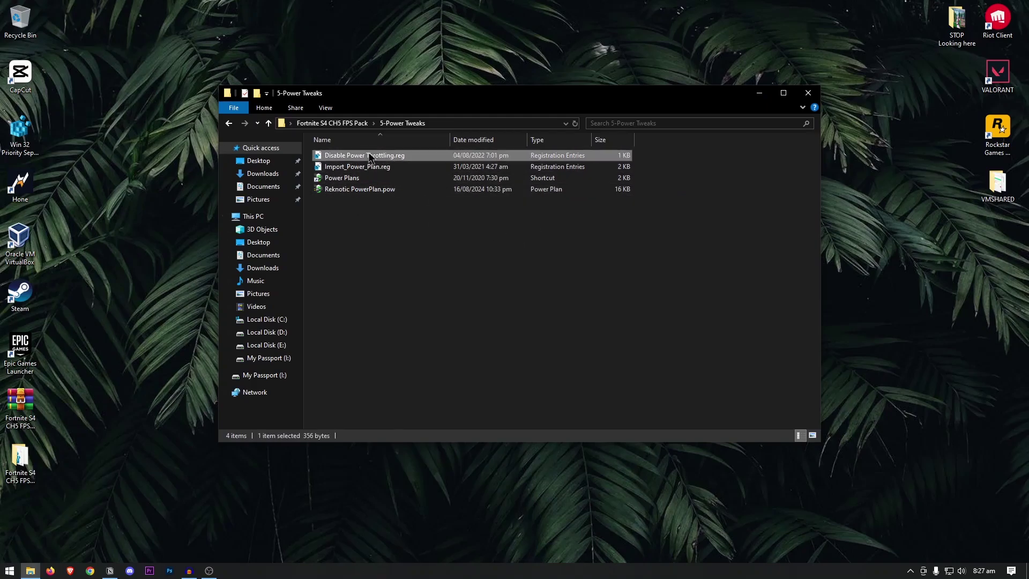
pyautogui.click(230, 124)
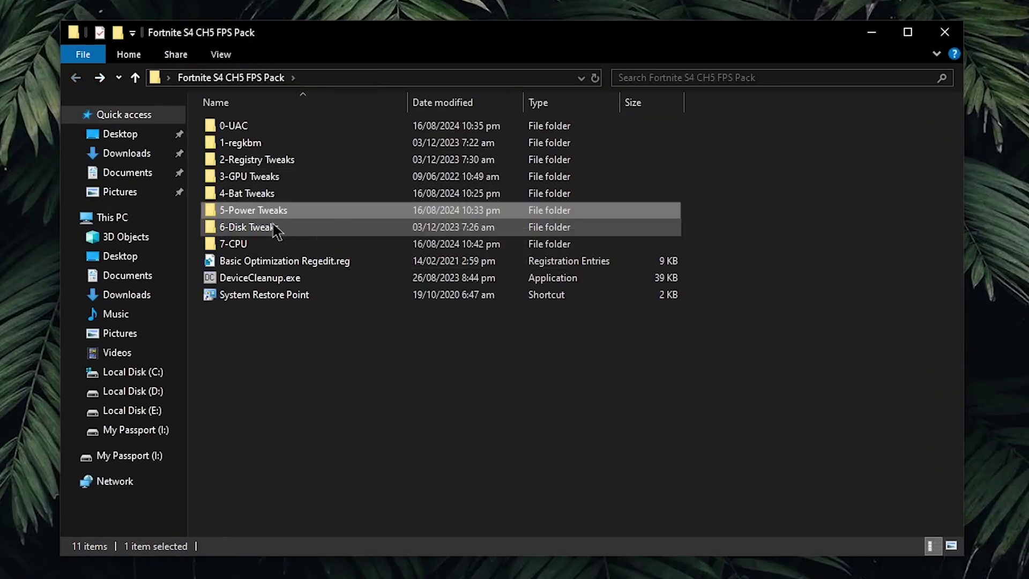
pyautogui.doubleClick(346, 220)
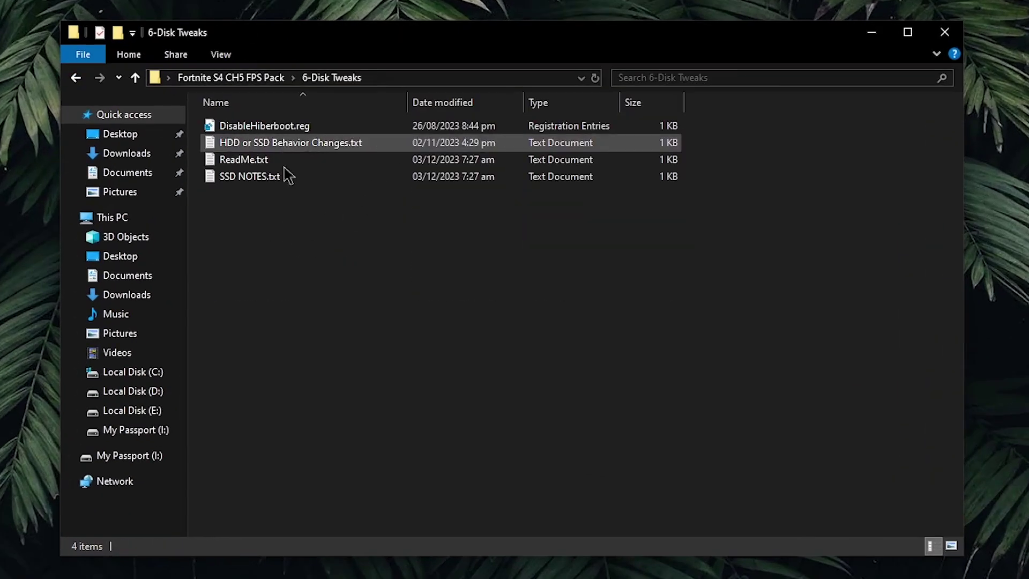
pyautogui.doubleClick(250, 159)
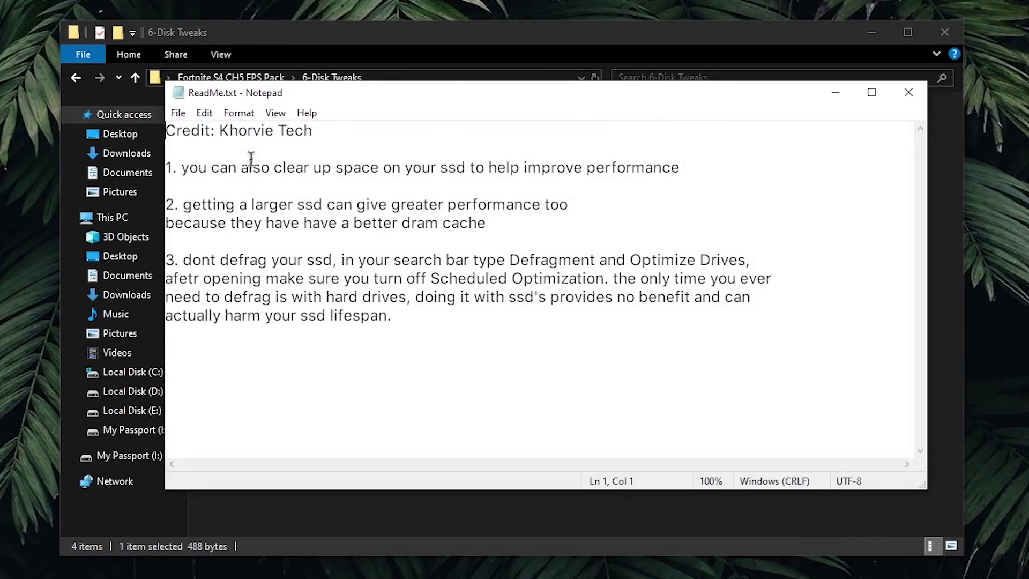
pyautogui.moveTo(171, 128); pyautogui.dragTo(393, 132)
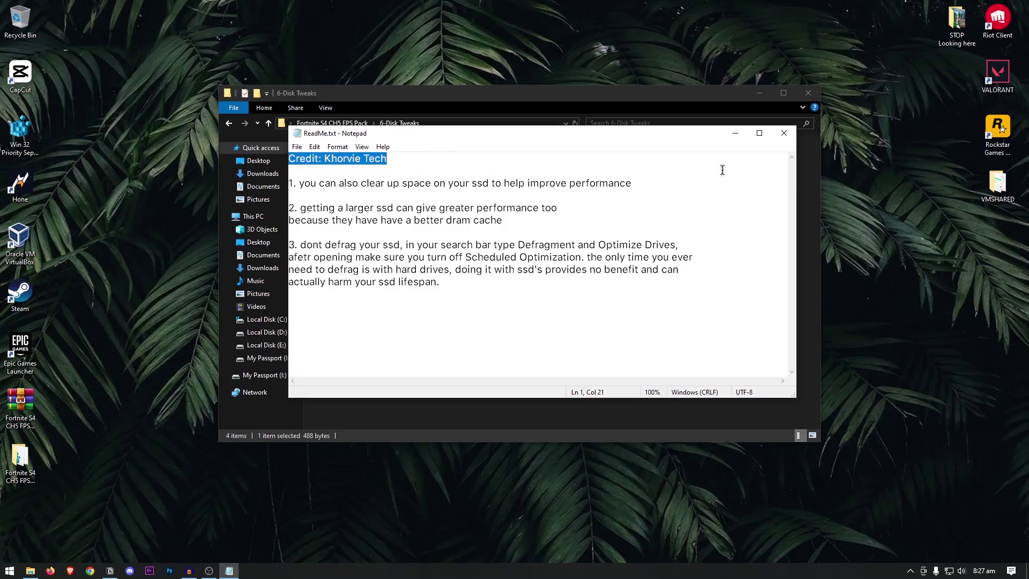
pyautogui.click(735, 133)
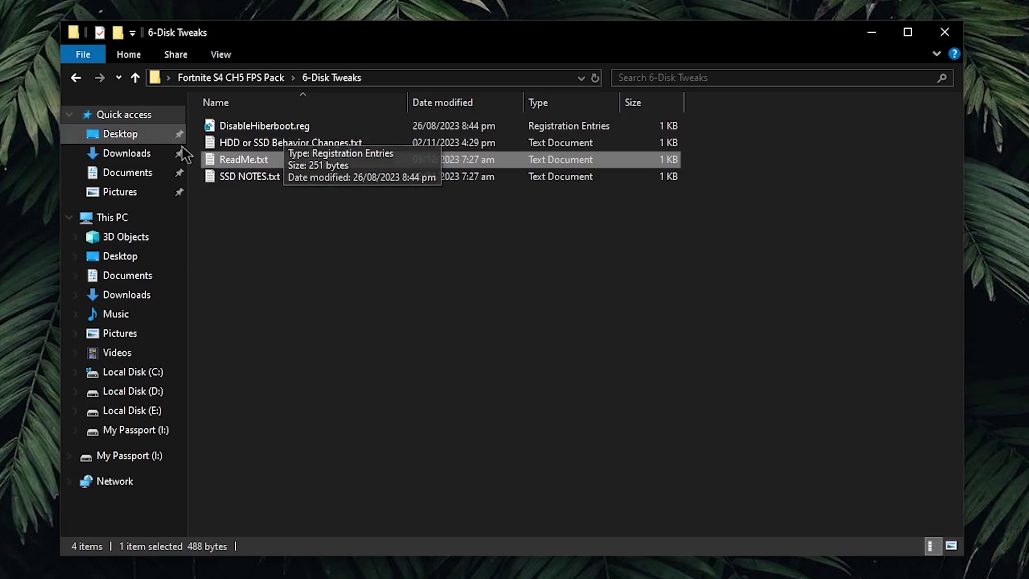
pyautogui.doubleClick(278, 129)
pyautogui.click(627, 343)
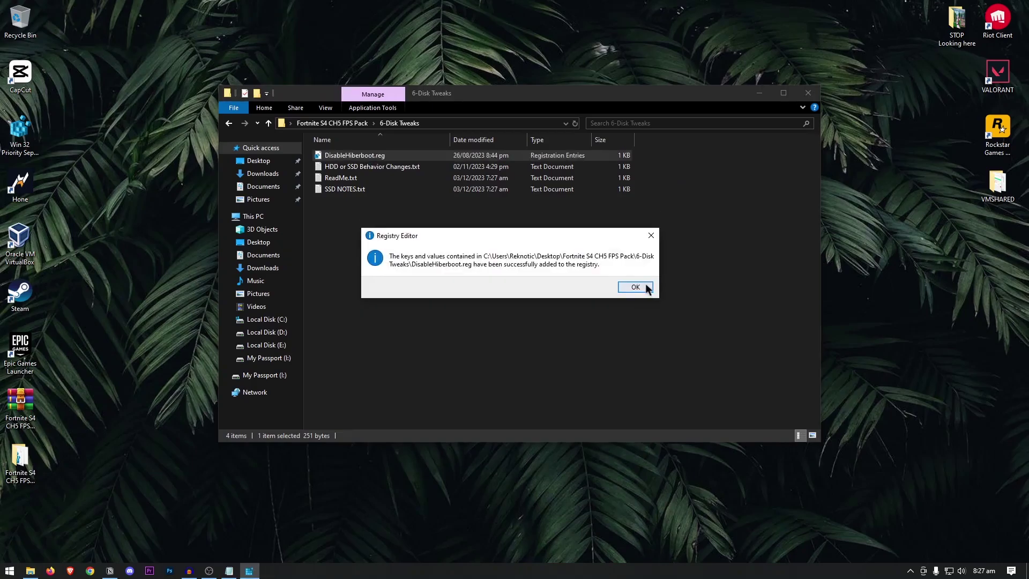
pyautogui.click(636, 288)
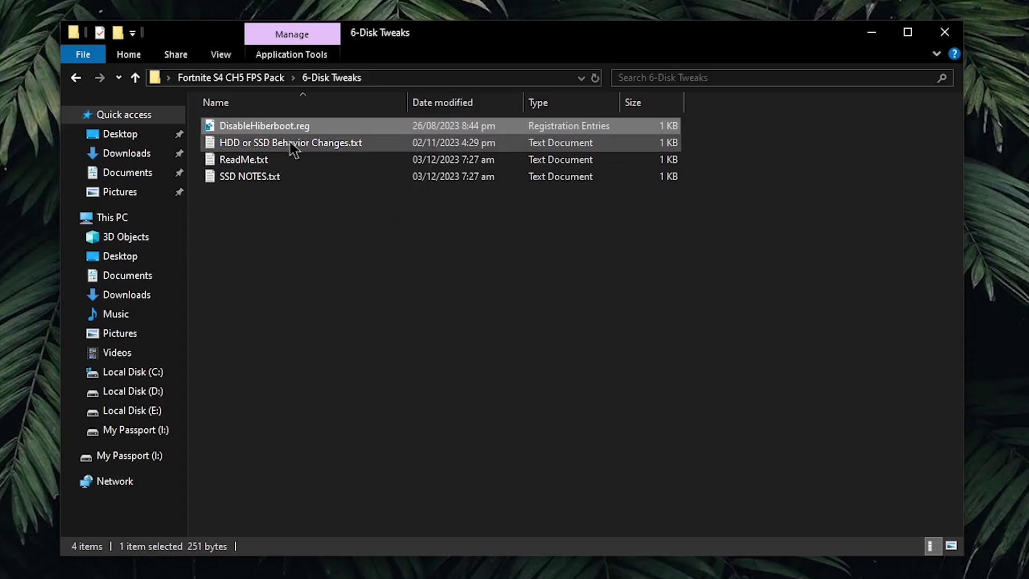
pyautogui.doubleClick(332, 144)
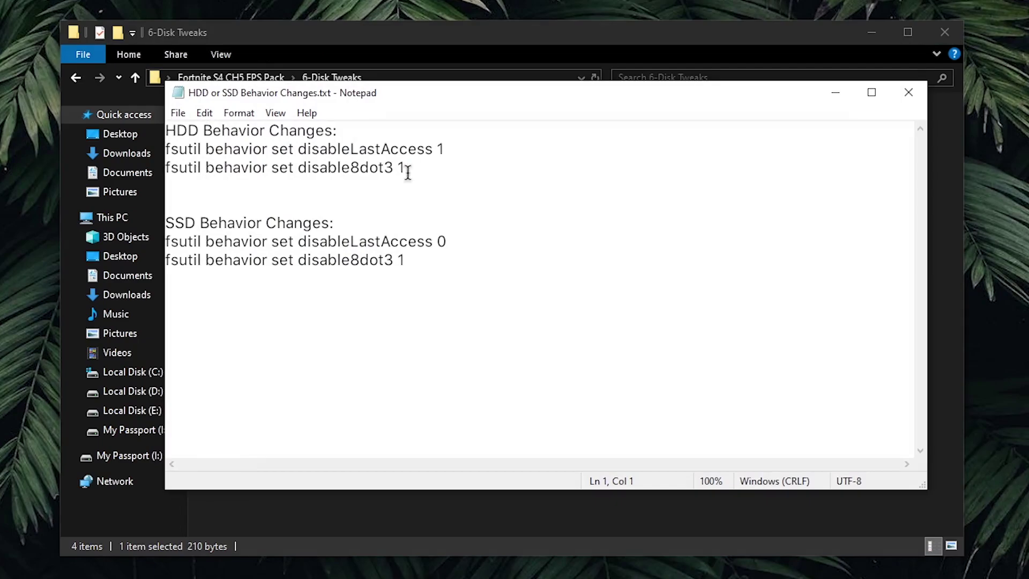
pyautogui.moveTo(416, 168); pyautogui.dragTo(161, 148)
pyautogui.hotkey('ctrl', 'End')
pyautogui.moveTo(420, 260); pyautogui.dragTo(145, 238)
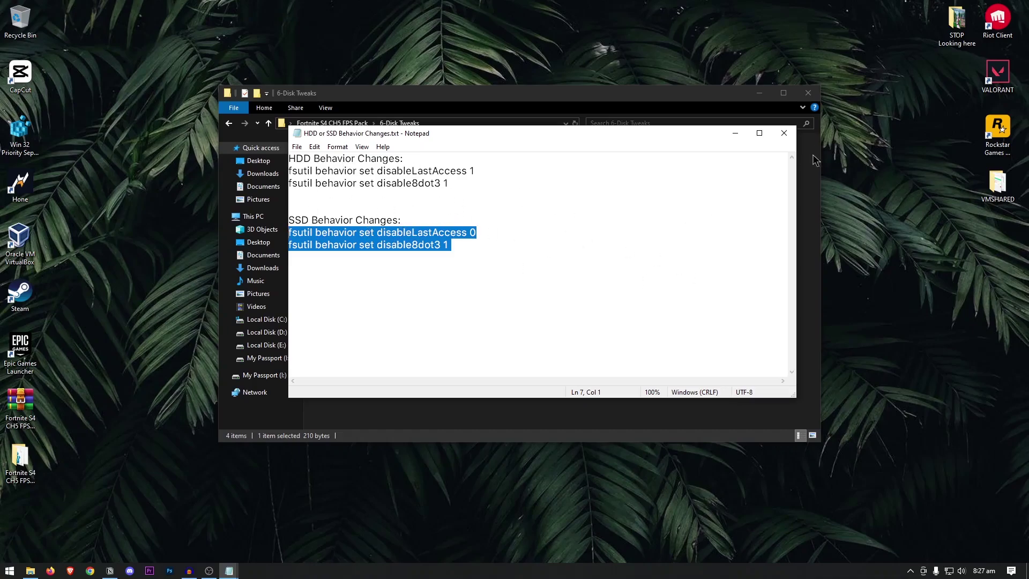
# Open SSD NOTES.txt and launch Command Prompt as administrator
pyautogui.click(784, 134)
pyautogui.doubleClick(343, 194)
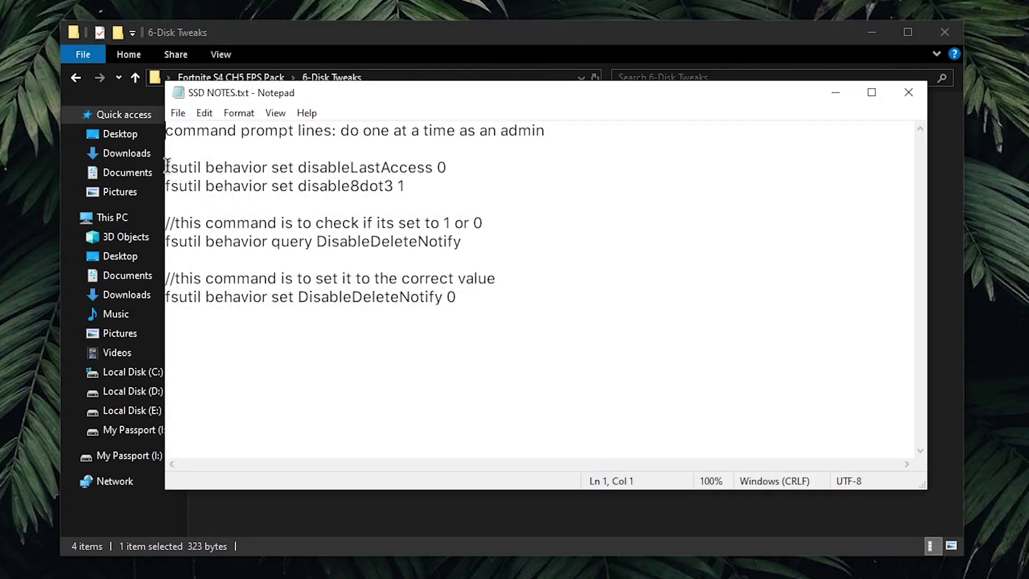
pyautogui.moveTo(167, 165); pyautogui.dragTo(519, 190)
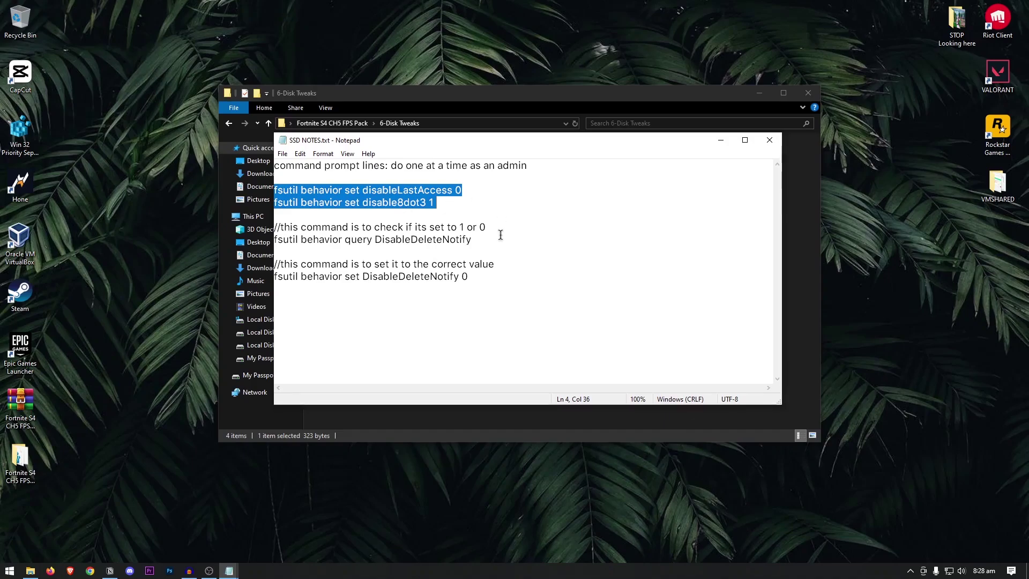
pyautogui.click(471, 206)
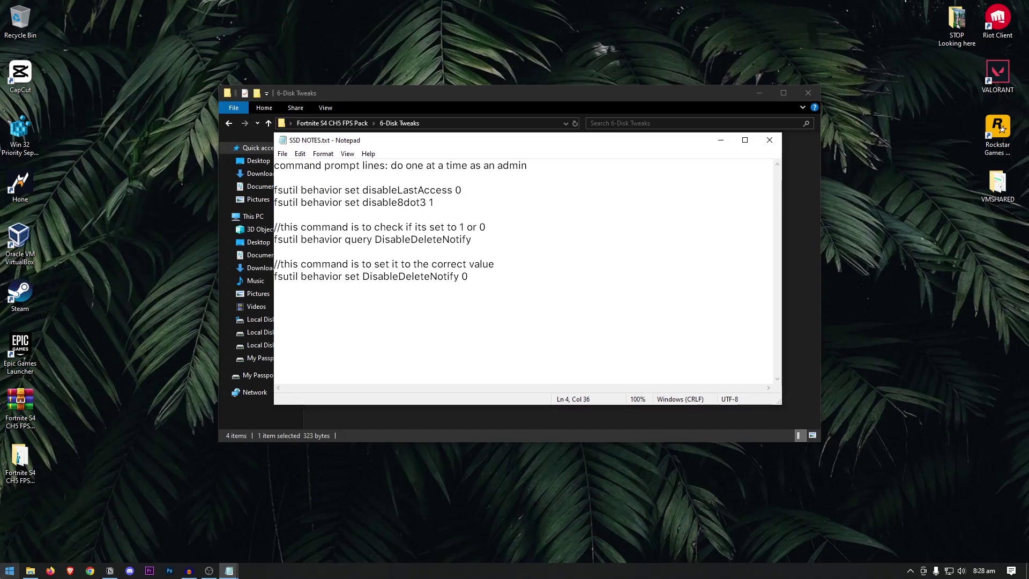
pyautogui.click(10, 571)
pyautogui.write('cmd')
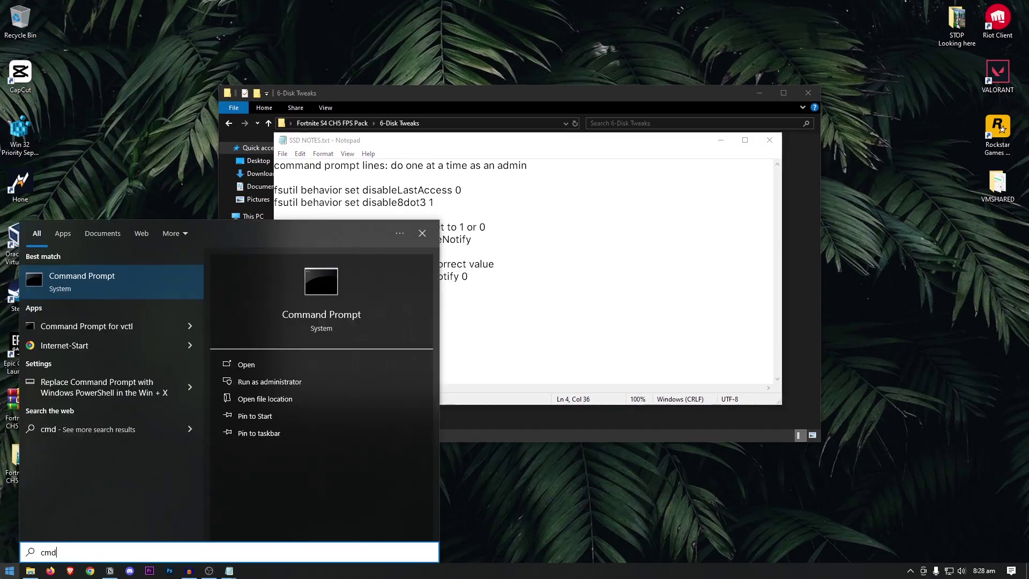
pyautogui.click(296, 380)
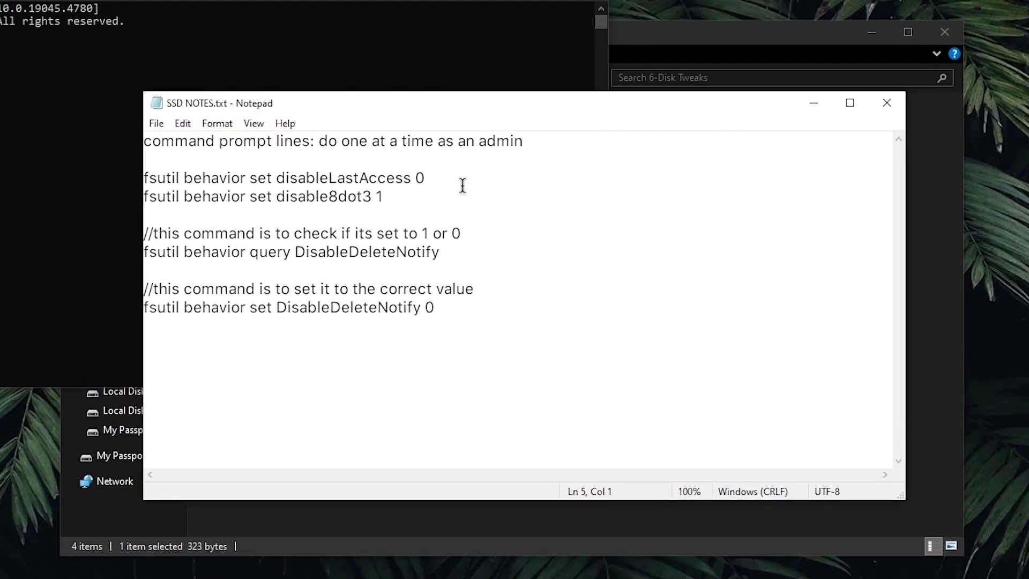
# Run the fsutil disableLastAccess 0 command copied from the notes
pyautogui.moveTo(456, 190); pyautogui.dragTo(267, 193)
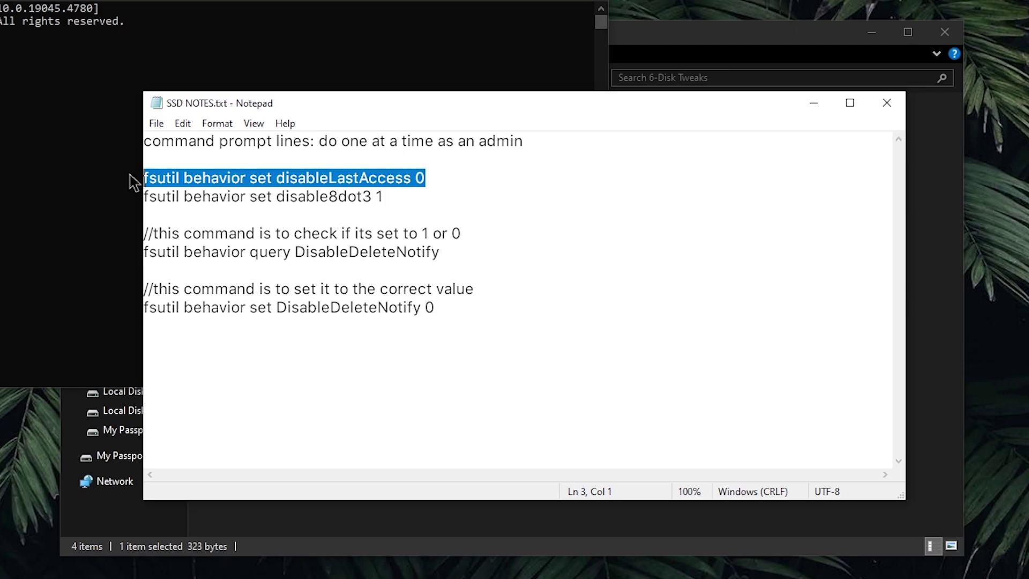
pyautogui.rightClick(241, 189)
pyautogui.click(260, 234)
pyautogui.click(15, 126)
pyautogui.rightClick(293, 98)
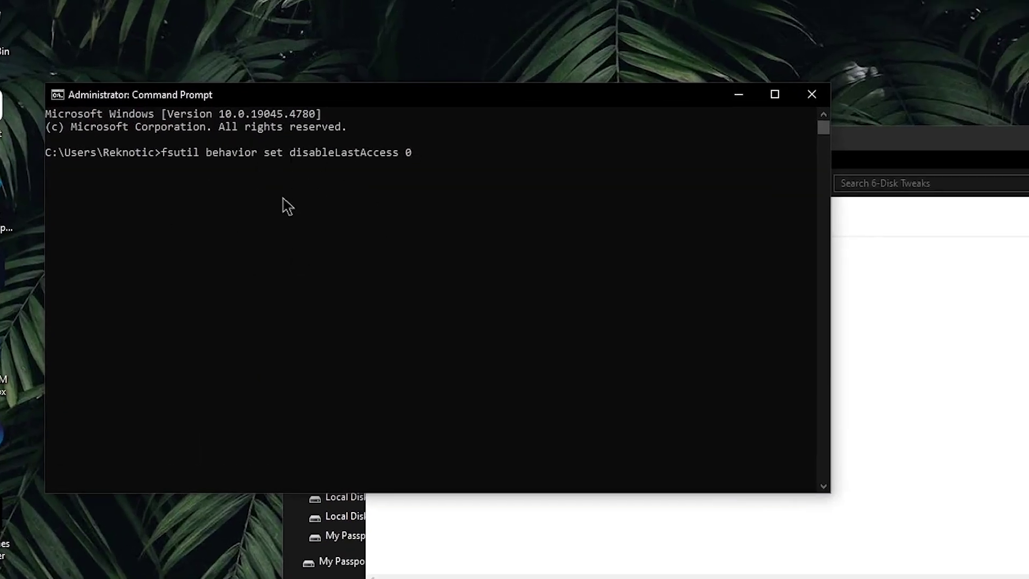
pyautogui.press('Return')
# Run the fsutil disable8dot3 1 command copied from the notes
pyautogui.click(887, 372)
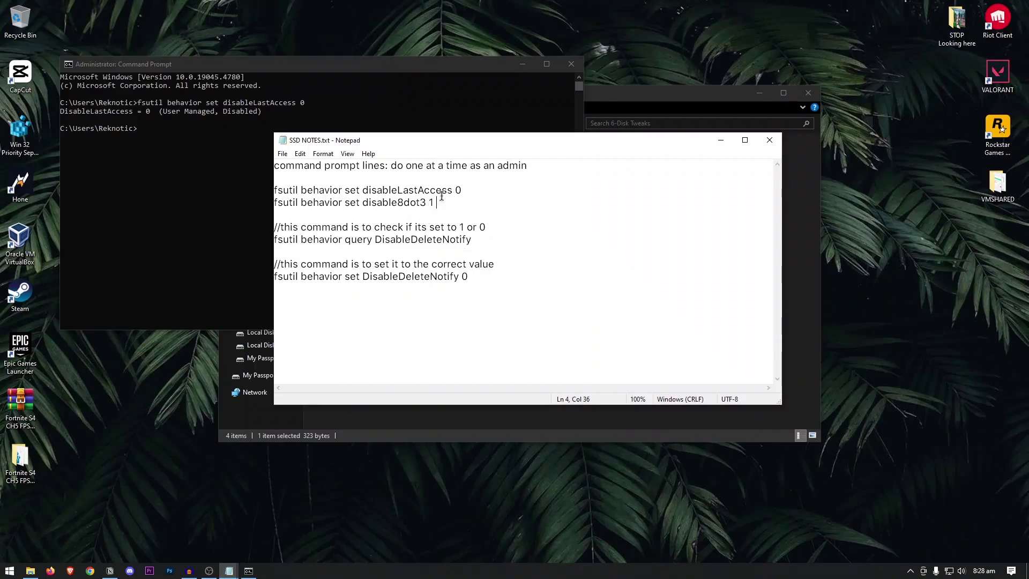
pyautogui.moveTo(442, 196); pyautogui.dragTo(259, 203)
pyautogui.rightClick(308, 205)
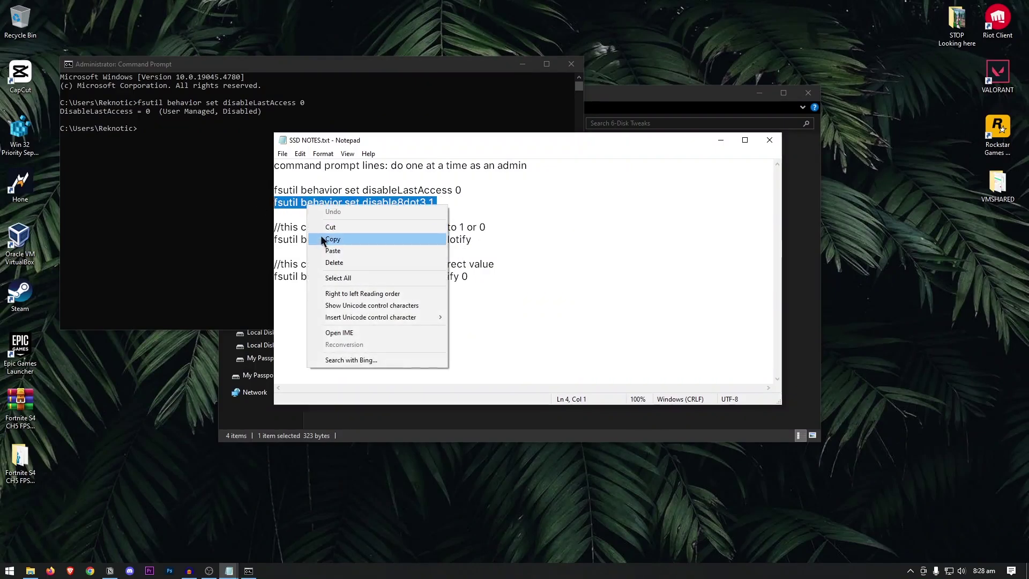
pyautogui.click(324, 239)
pyautogui.click(175, 170)
pyautogui.hotkey('ctrl', 'v')
pyautogui.press('Return')
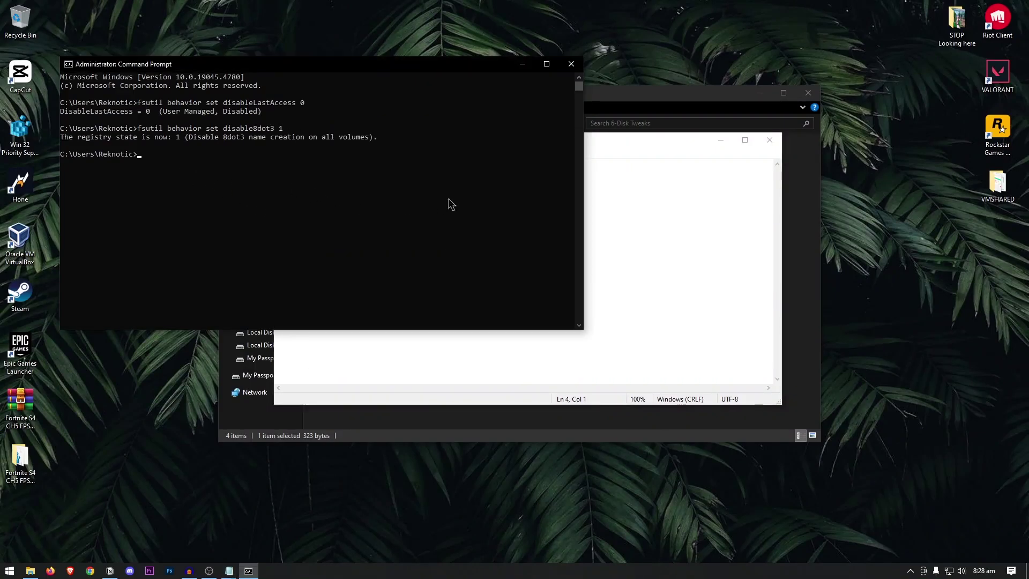
# Query the current DisableDeleteNotify value with the fsutil query line
pyautogui.click(684, 256)
pyautogui.moveTo(482, 236); pyautogui.dragTo(274, 238)
pyautogui.rightClick(314, 240)
pyautogui.click(328, 274)
pyautogui.click(467, 231)
pyautogui.hotkey('ctrl', 'v')
pyautogui.press('Return')
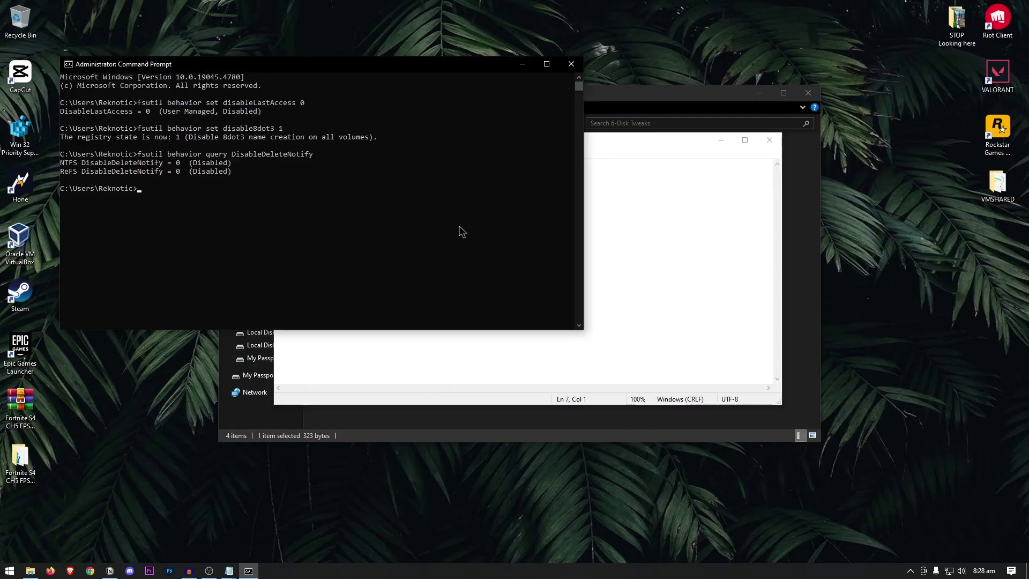
# Set DisableDeleteNotify to 0 via fsutil, then close Command Prompt
pyautogui.moveTo(616, 275); pyautogui.dragTo(277, 276)
pyautogui.rightClick(301, 272)
pyautogui.click(321, 306)
pyautogui.click(407, 230)
pyautogui.hotkey('ctrl', 'v')
pyautogui.press('Return')
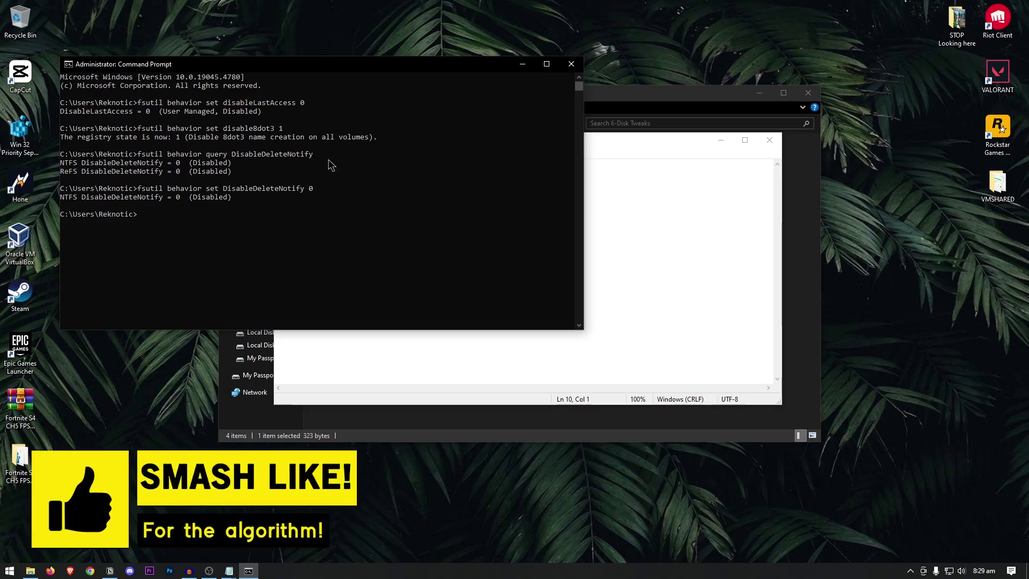
pyautogui.click(571, 64)
# Swap SSD NOTES for the 6-Disk Tweaks ReadMe.txt and highlight its SSD tips, including no defragging
pyautogui.click(763, 143)
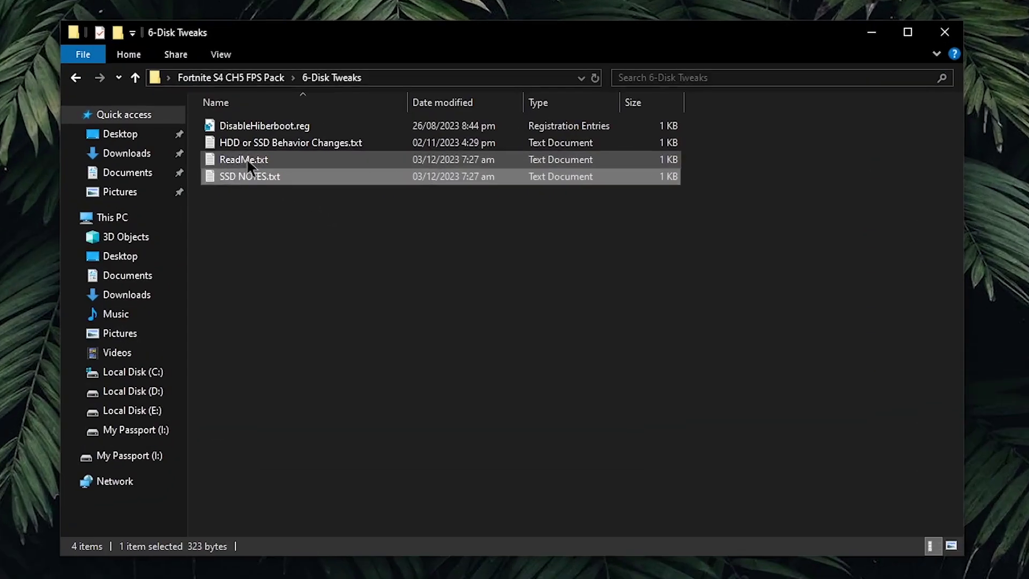
pyautogui.doubleClick(343, 176)
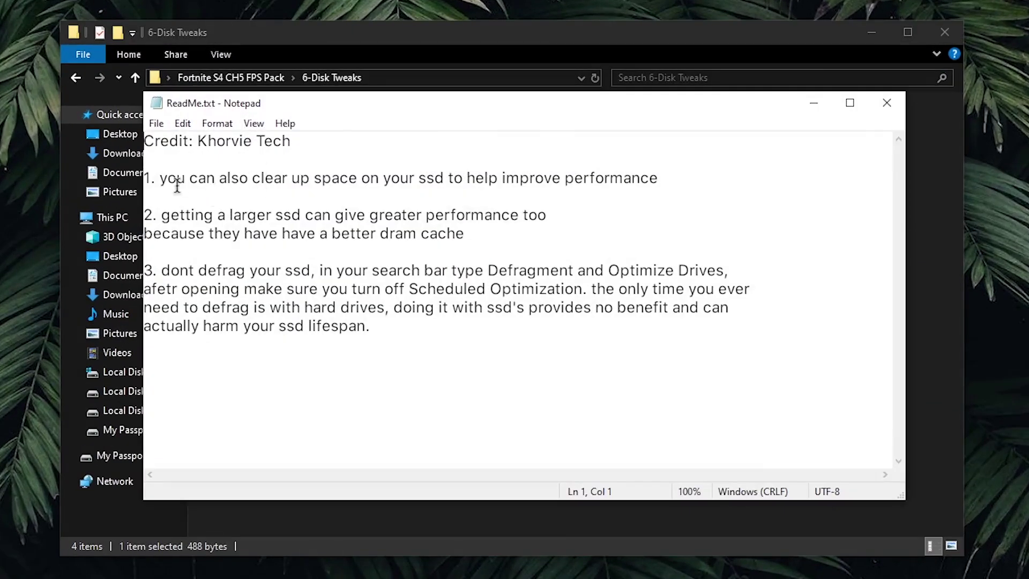
pyautogui.moveTo(146, 179); pyautogui.dragTo(482, 326)
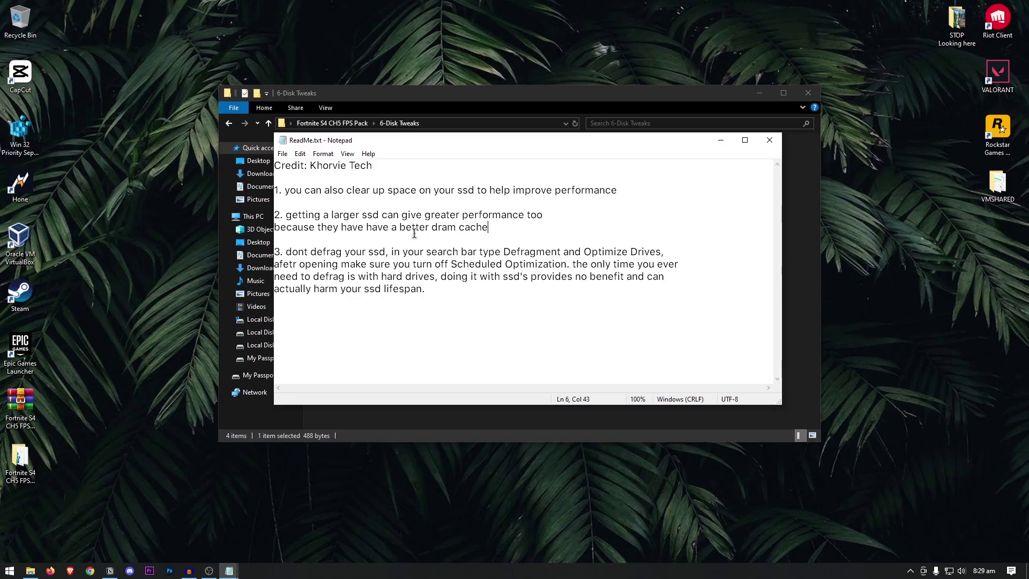
pyautogui.moveTo(280, 252); pyautogui.dragTo(519, 287)
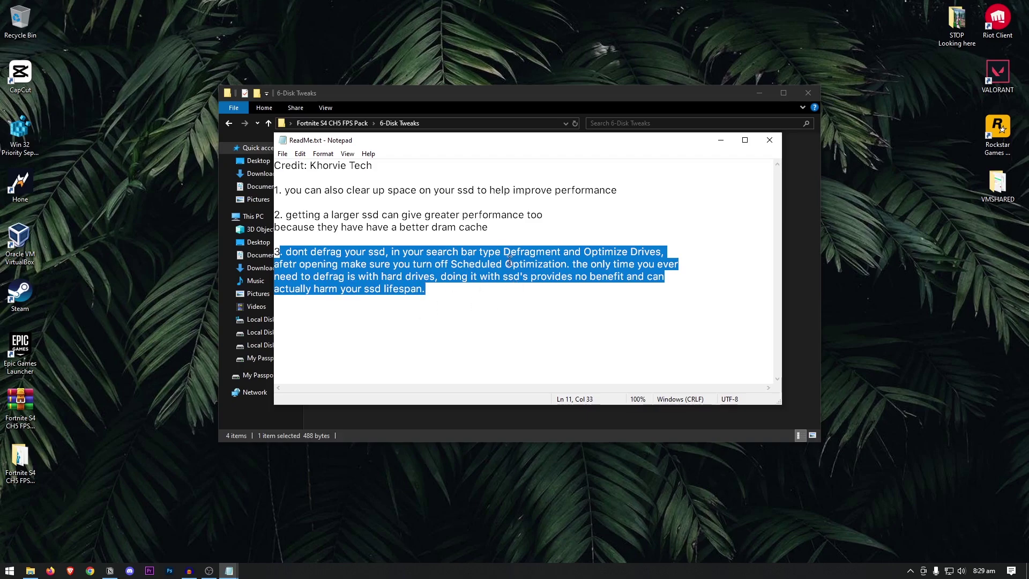
# Untick Run on a schedule in Optimize Drives (via defrag search), then close it and the ReadMe
pyautogui.click(10, 571)
pyautogui.write('defrag')
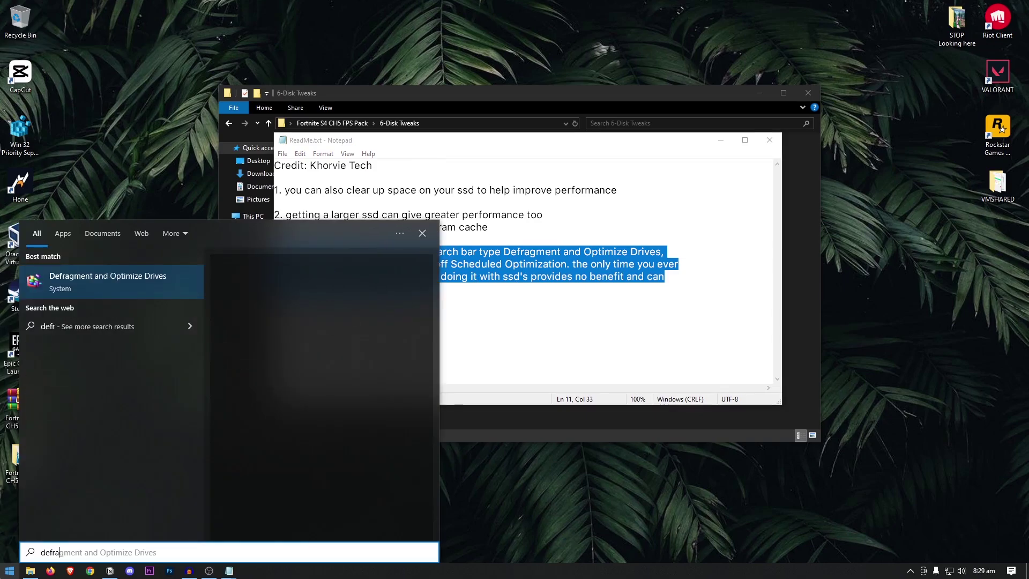
pyautogui.click(149, 294)
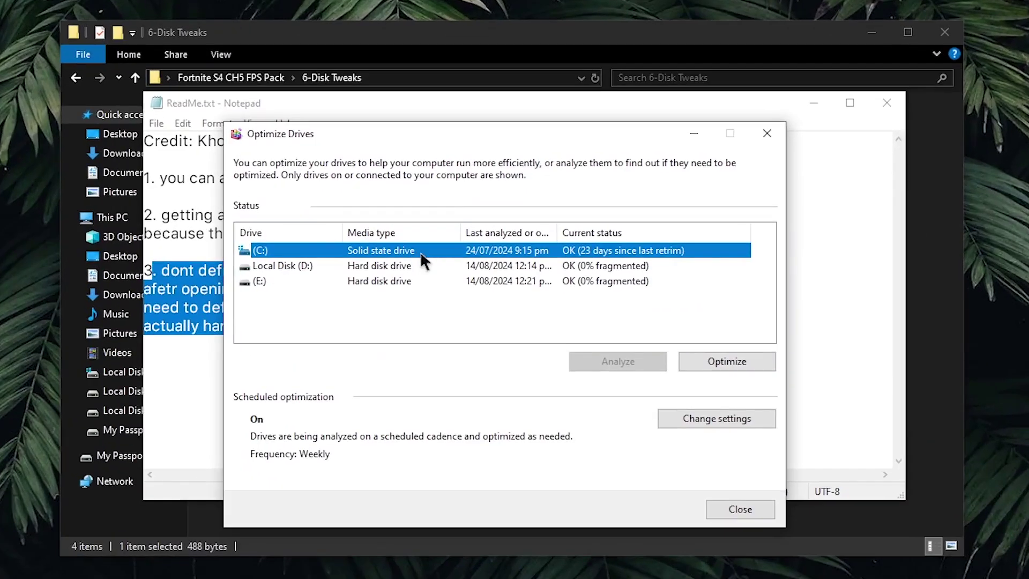
pyautogui.click(723, 417)
pyautogui.click(302, 226)
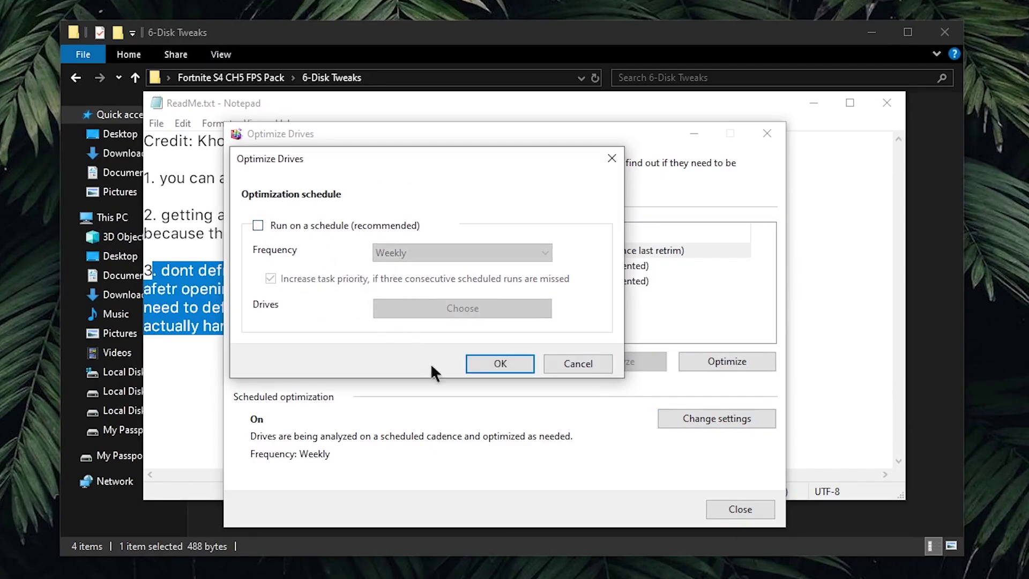
pyautogui.click(503, 364)
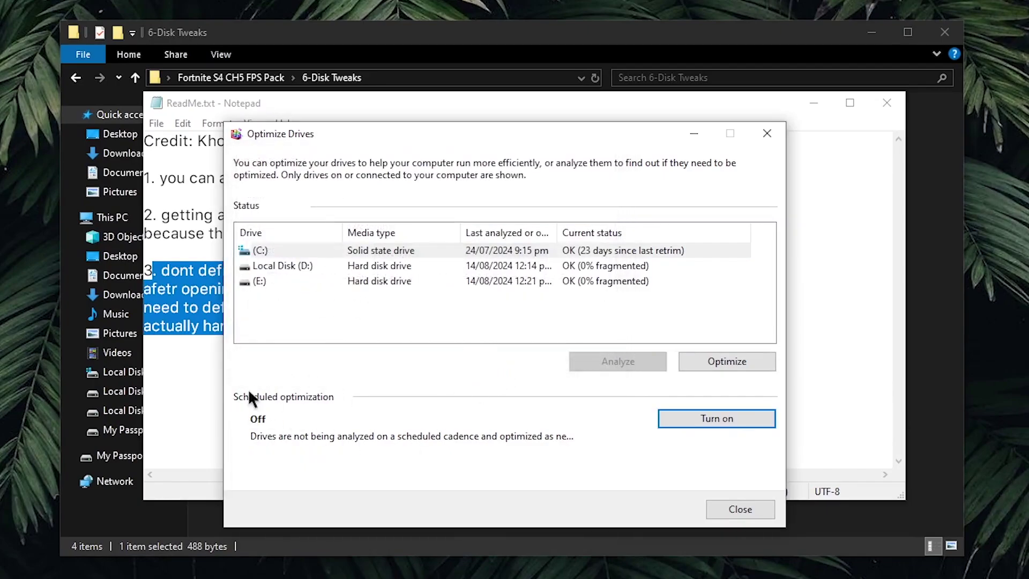
pyautogui.click(723, 508)
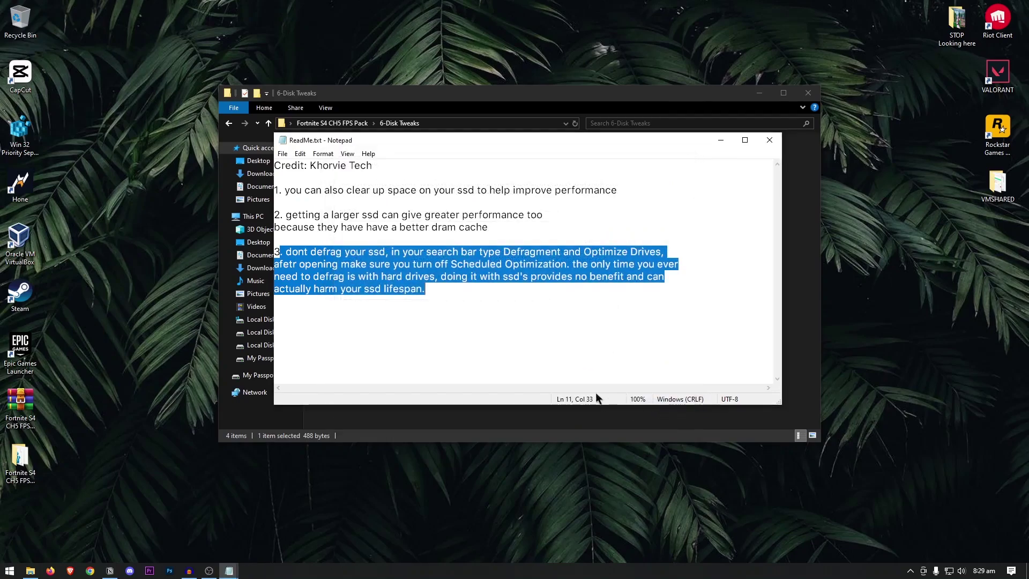
pyautogui.click(770, 140)
# Go to 7-CPU > Unpark-CPU-App and run UnparkCpu.exe as administrator
pyautogui.click(229, 122)
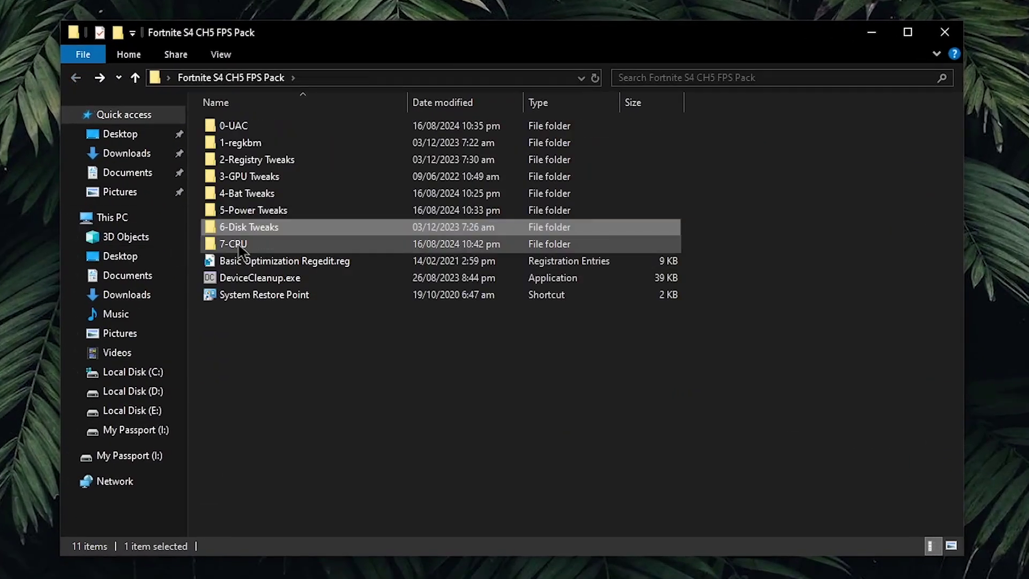
pyautogui.doubleClick(241, 247)
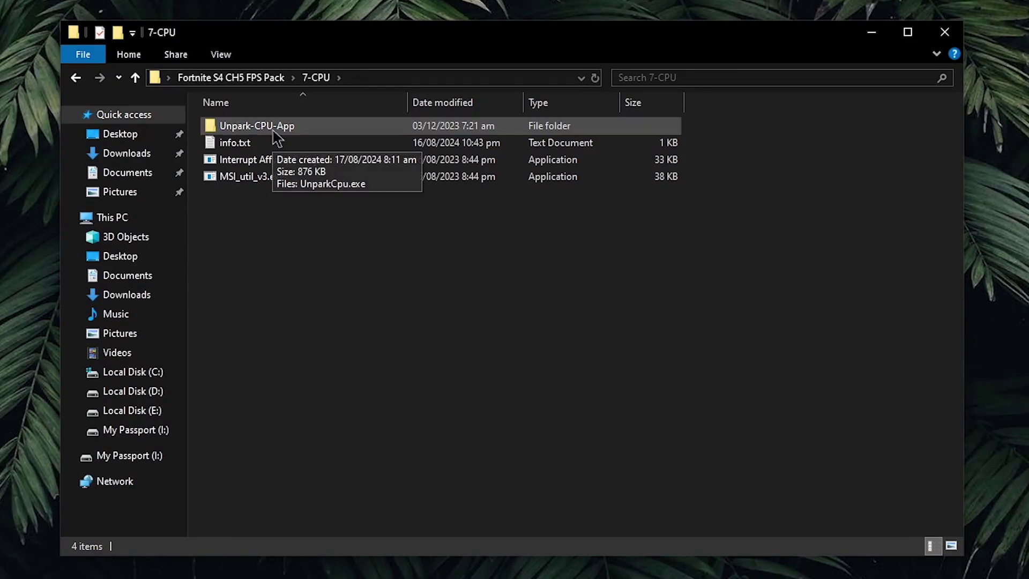
pyautogui.doubleClick(316, 131)
pyautogui.rightClick(258, 131)
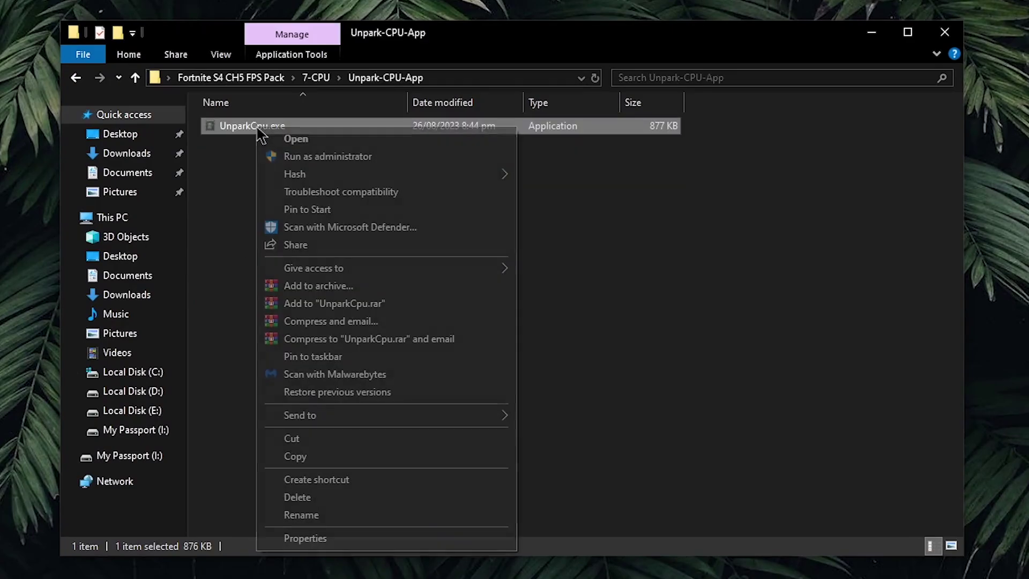
pyautogui.click(364, 158)
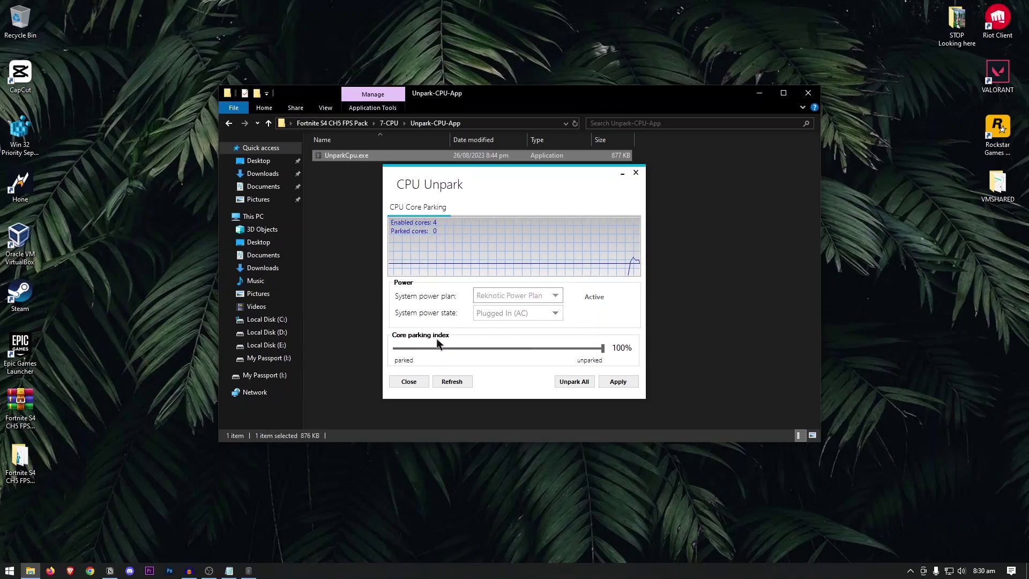
# Unpark all CPU cores, apply the change, and close CPU Unpark
pyautogui.click(577, 381)
pyautogui.click(587, 311)
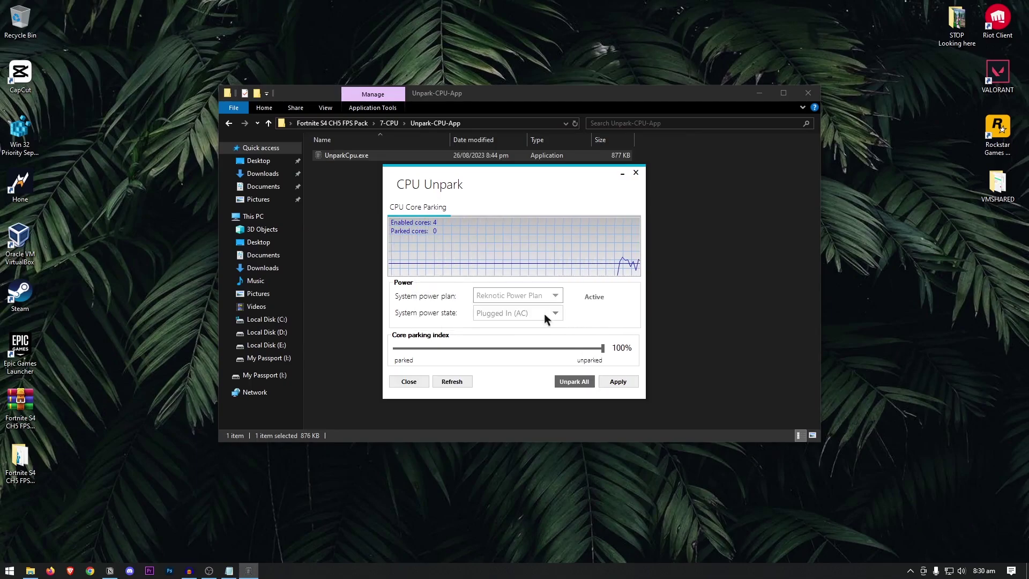
pyautogui.click(616, 382)
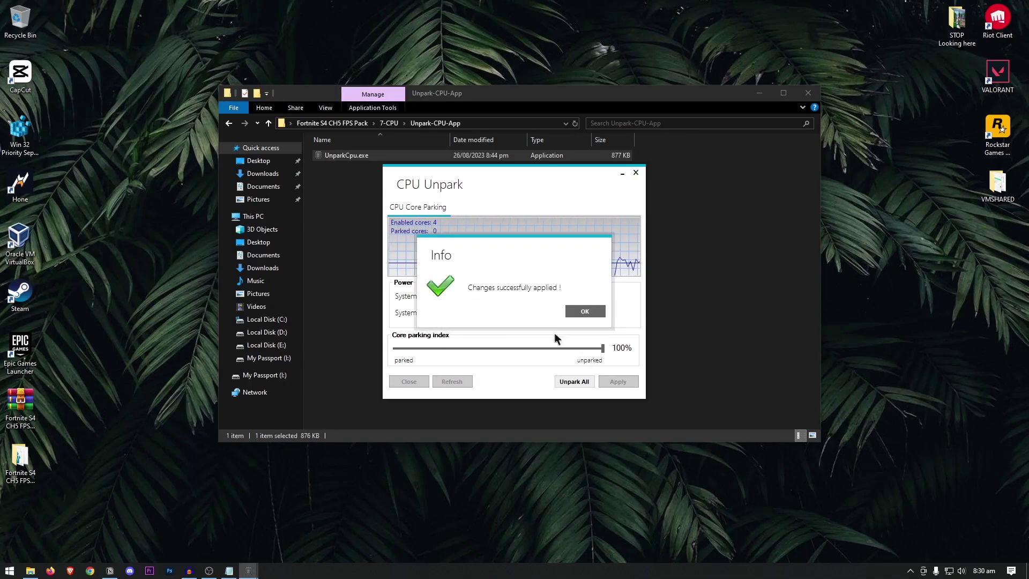
pyautogui.click(587, 310)
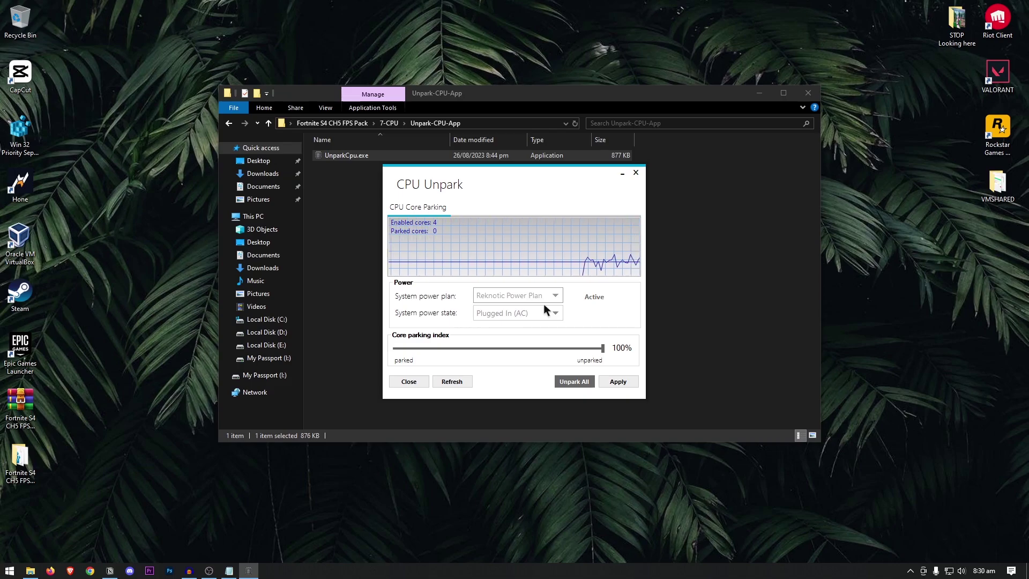
pyautogui.click(409, 381)
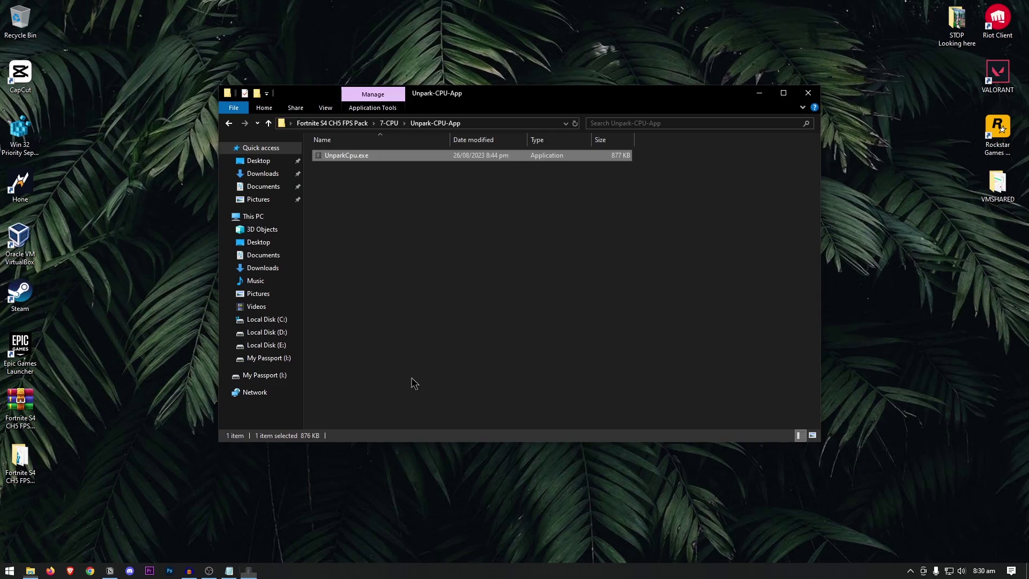
# Run Interrupt Affinity Policy Tool.exe from 7-CPU as administrator and dismiss its registry error
pyautogui.click(229, 124)
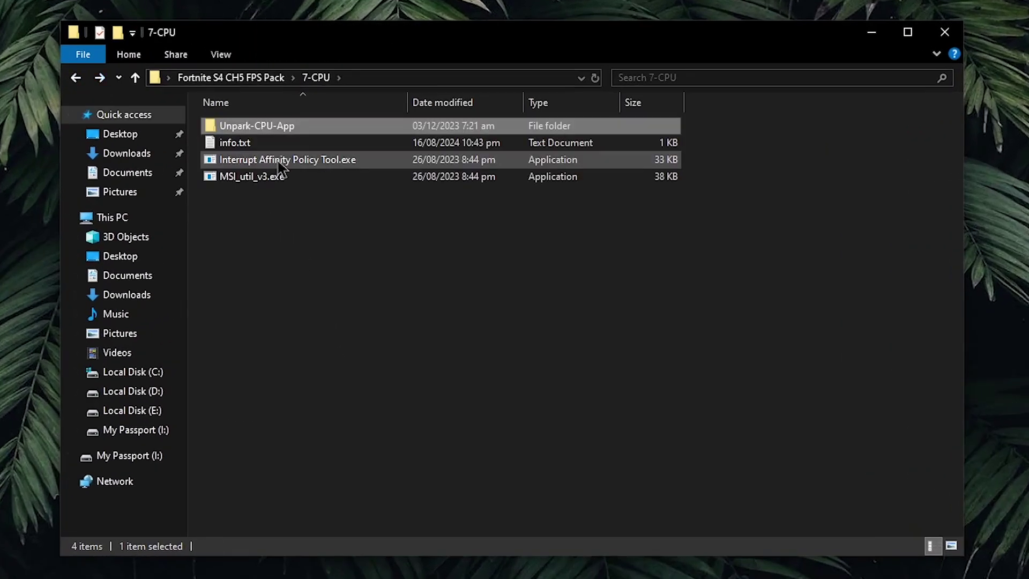
pyautogui.click(364, 179)
pyautogui.rightClick(348, 162)
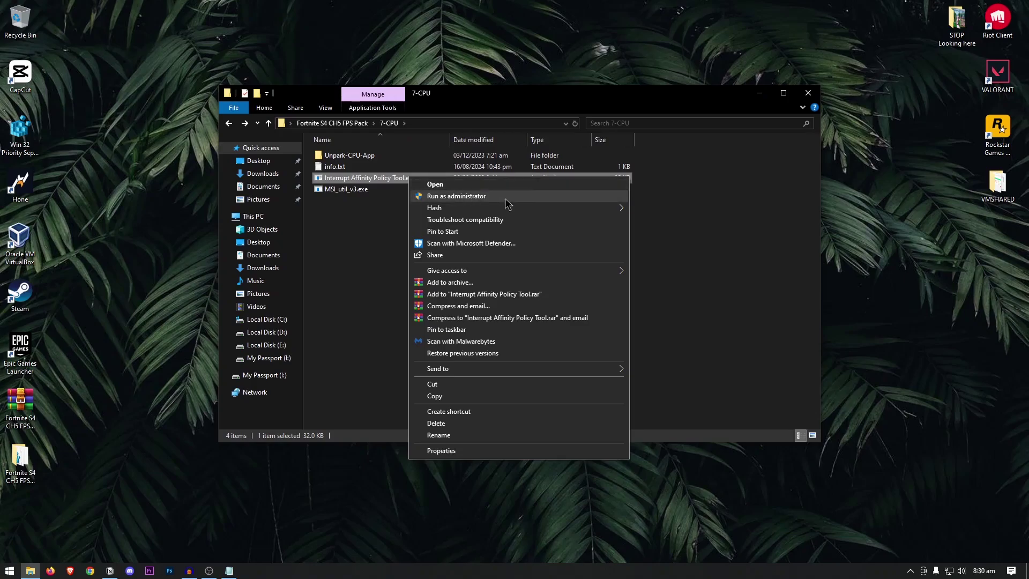
pyautogui.click(520, 196)
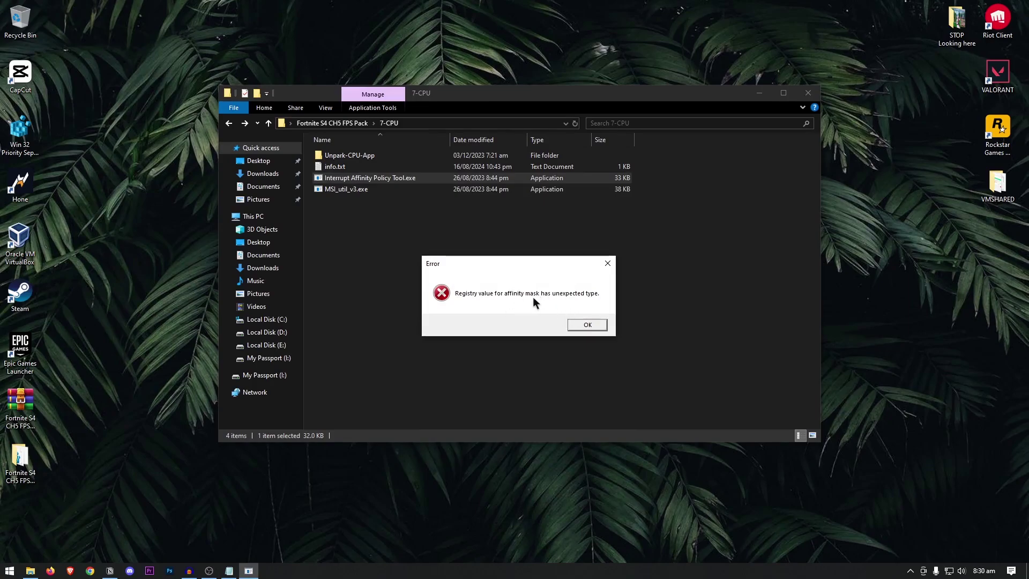
pyautogui.click(595, 324)
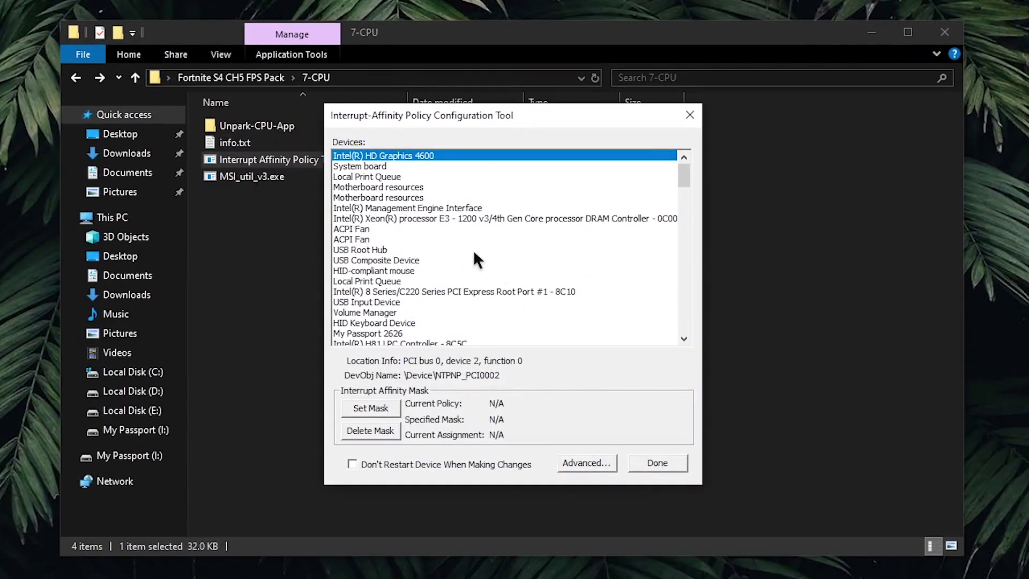
# Restrict the USB Root Hub's interrupts to CPU 3 (mask 0x8), deferring the restart until reboot
pyautogui.click(369, 251)
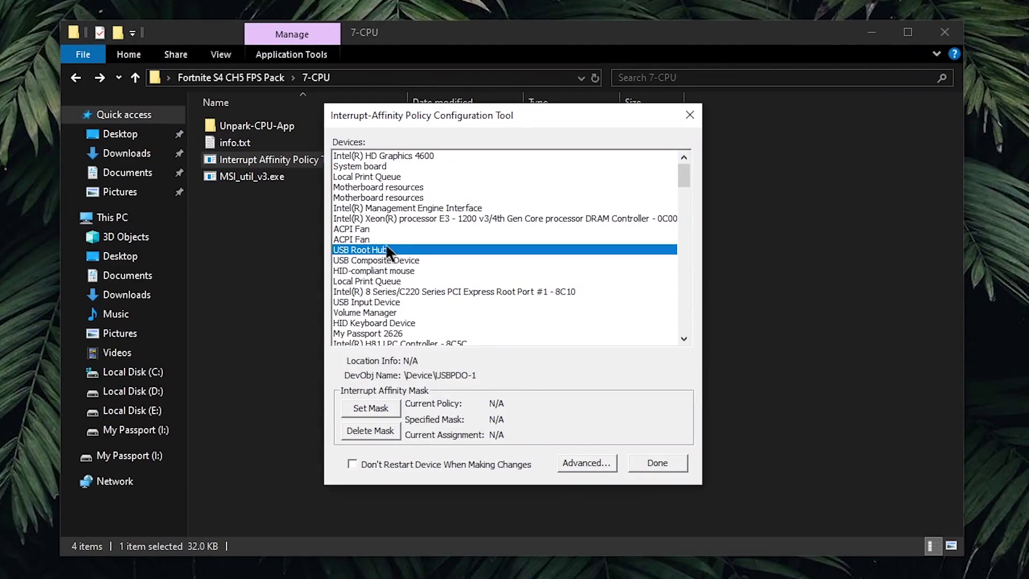
pyautogui.click(388, 406)
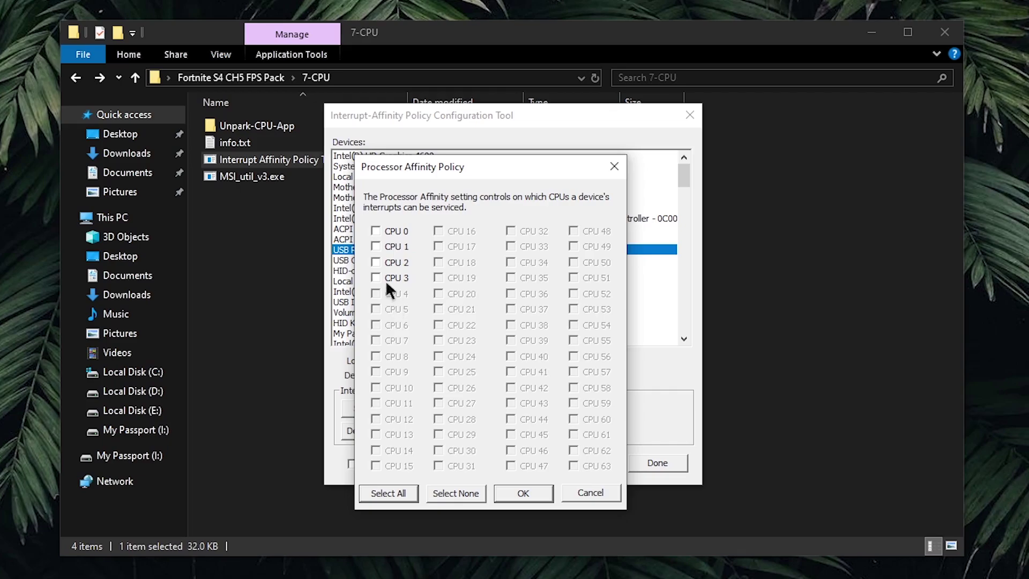
pyautogui.click(375, 278)
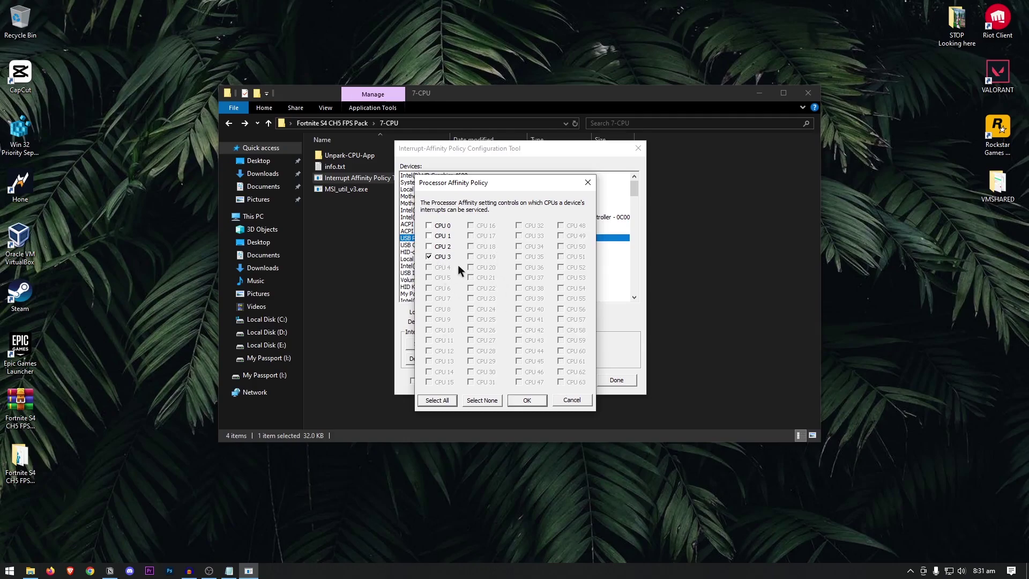
pyautogui.click(527, 399)
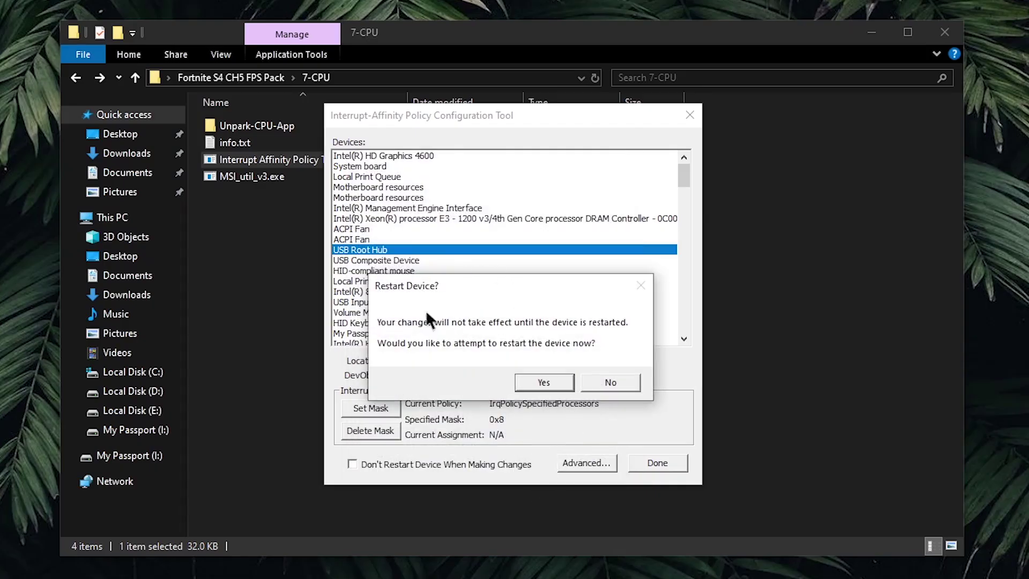
pyautogui.click(616, 383)
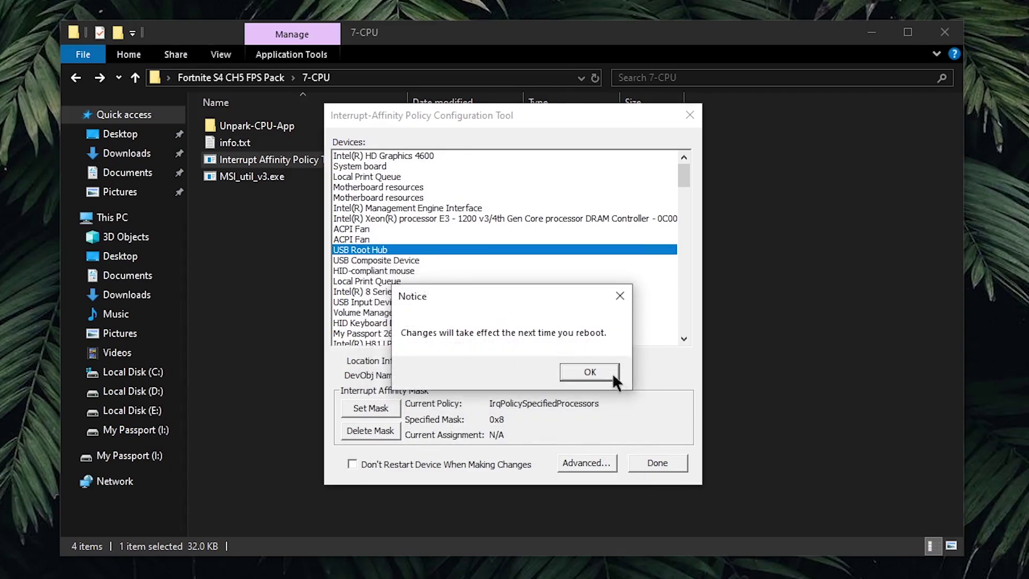
pyautogui.click(590, 372)
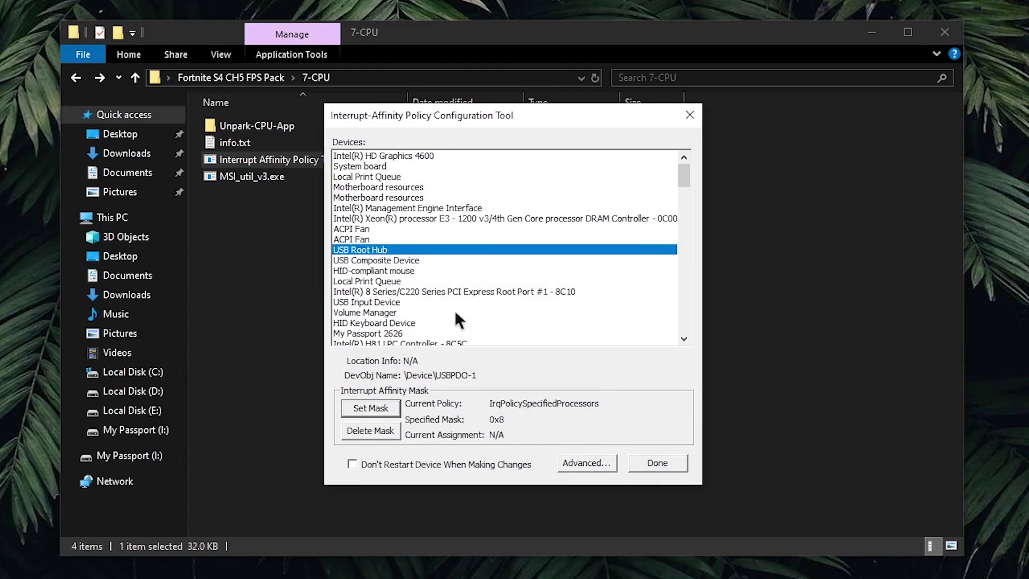
pyautogui.scroll(-1, 455, 310)
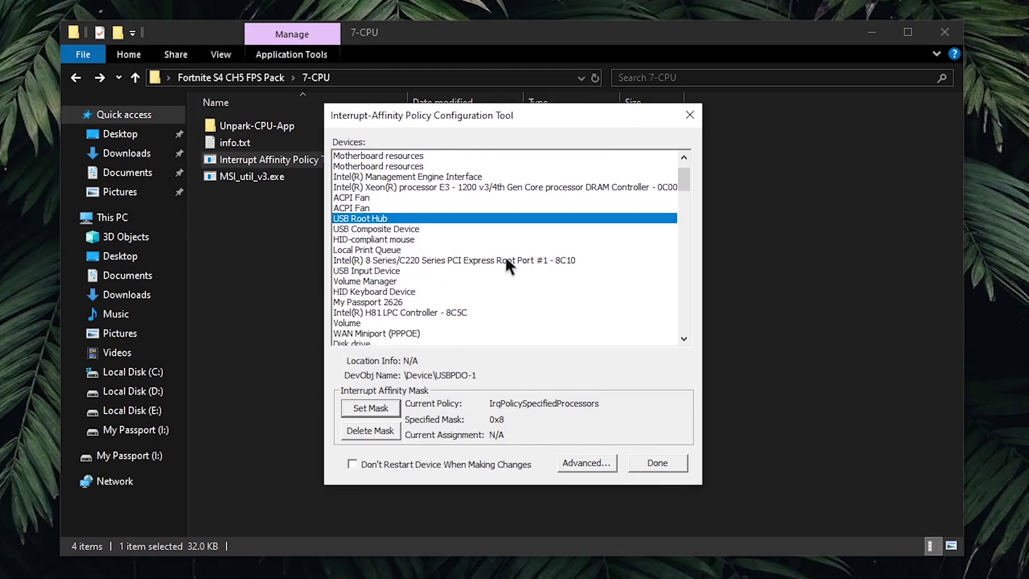
# Pin the NVIDIA GeForce GTX 750 Ti's interrupts to CPU 2 (mask 0x4), then close the tool
pyautogui.click(403, 249)
pyautogui.scroll(-1, 453, 265)
pyautogui.press('n')
pyautogui.press('n')
pyautogui.press('n')
pyautogui.press('n')
pyautogui.click(614, 380)
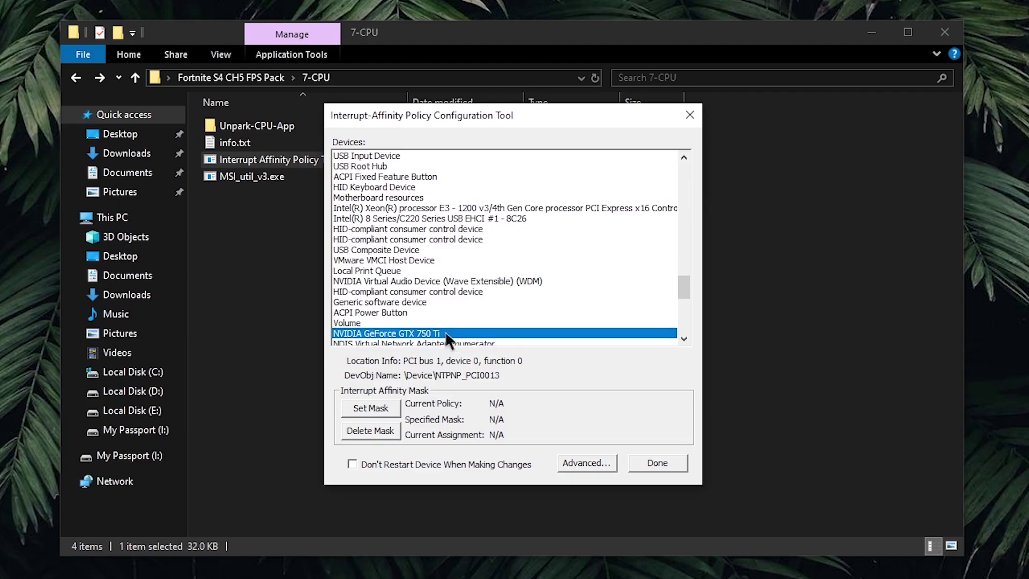
pyautogui.click(370, 408)
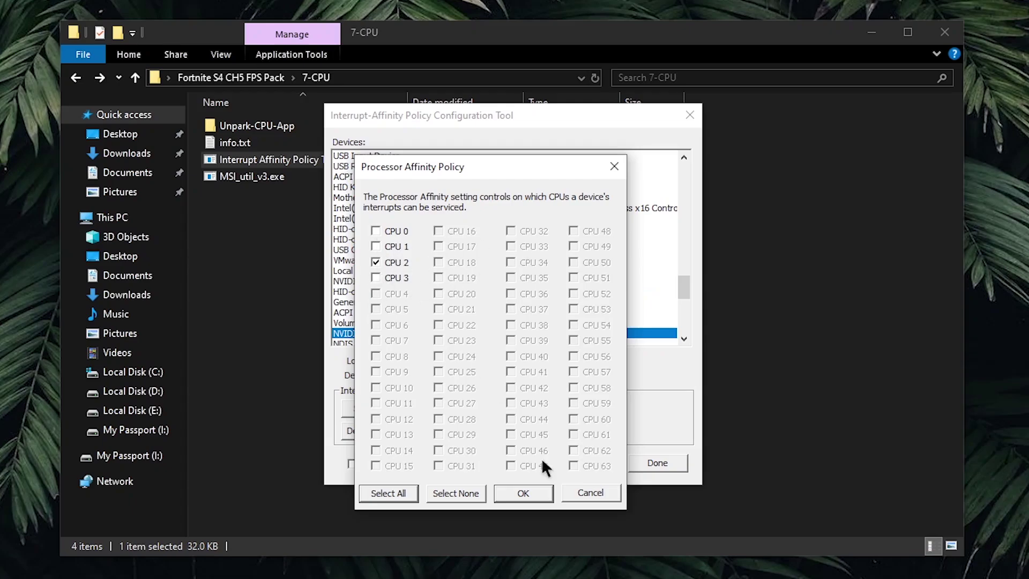
pyautogui.click(530, 485)
pyautogui.press('Return')
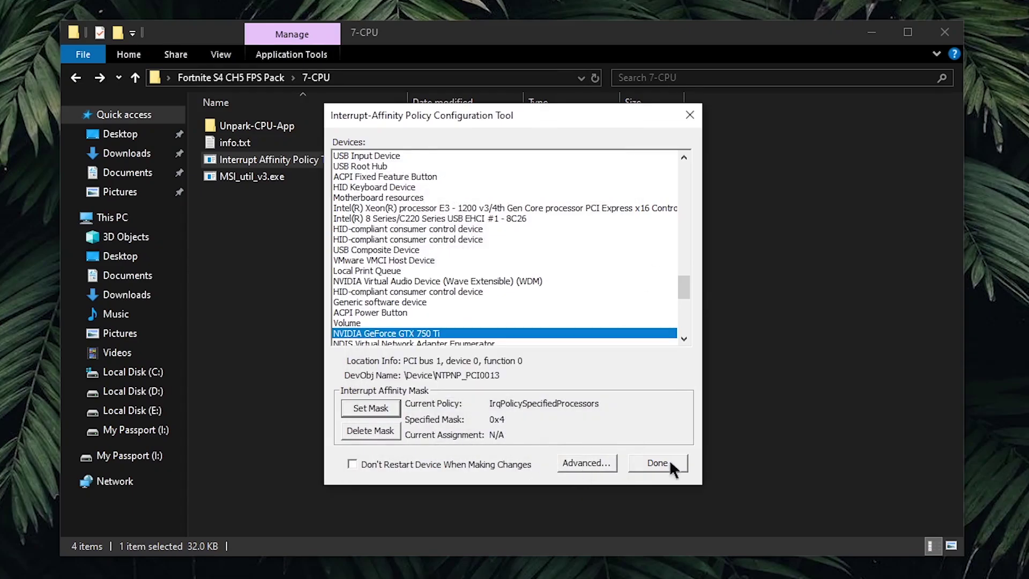
pyautogui.click(670, 459)
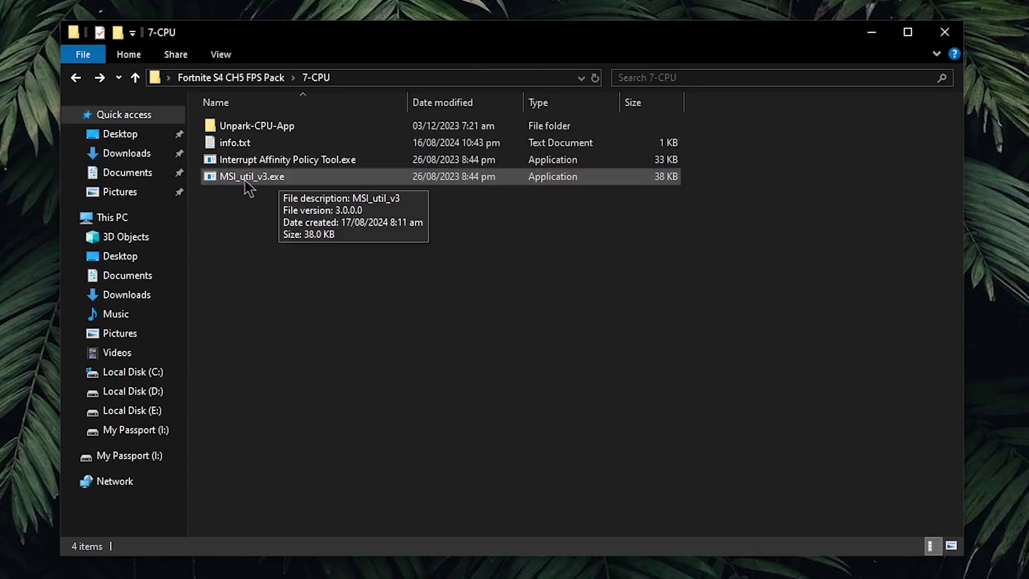
# Run MSI_util_v3.exe as administrator and enable MSI for the GTX 750 Ti, priority Undefined
pyautogui.rightClick(244, 179)
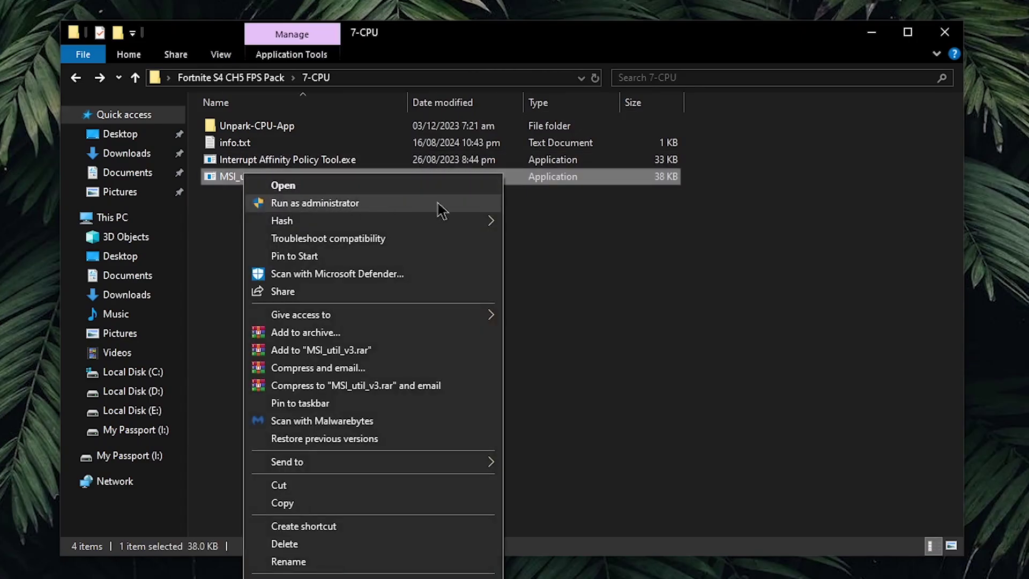
pyautogui.click(438, 203)
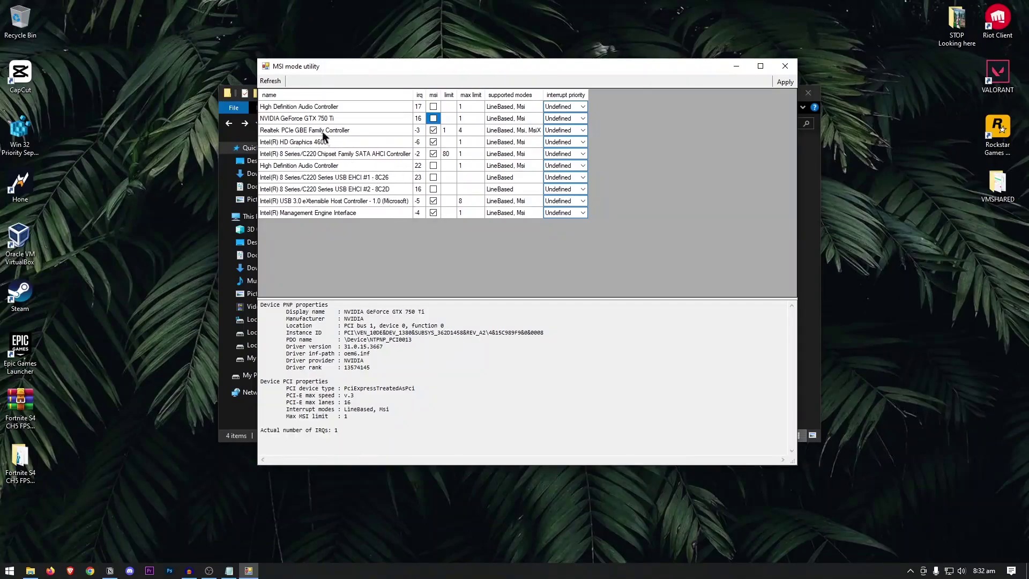
pyautogui.click(271, 108)
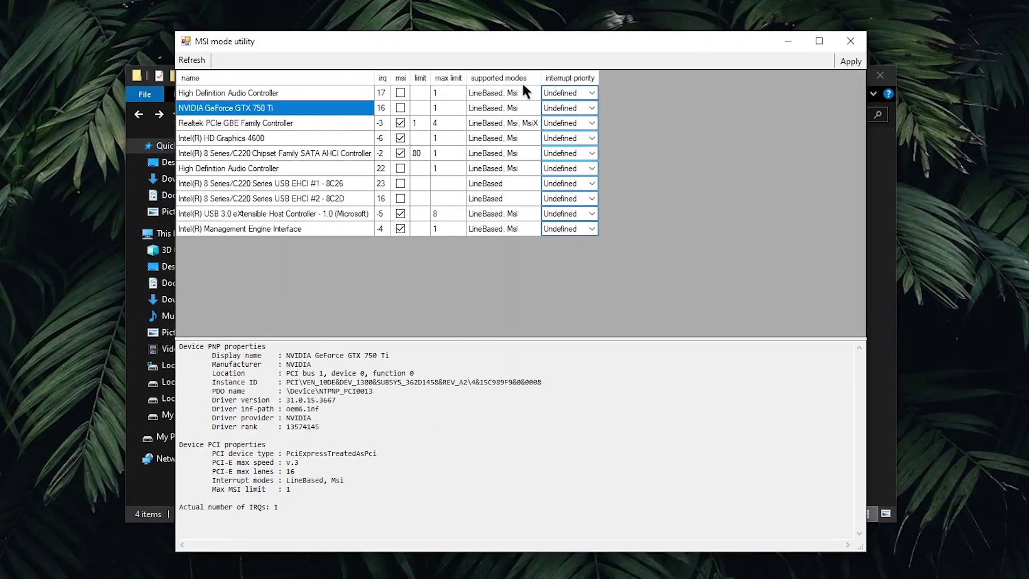
pyautogui.click(400, 106)
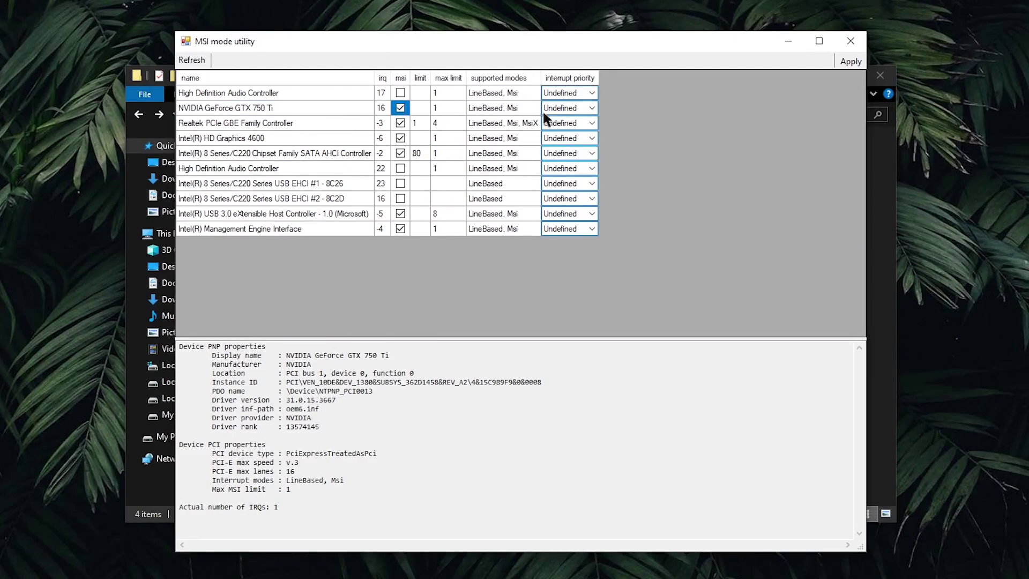
pyautogui.click(592, 108)
pyautogui.click(592, 107)
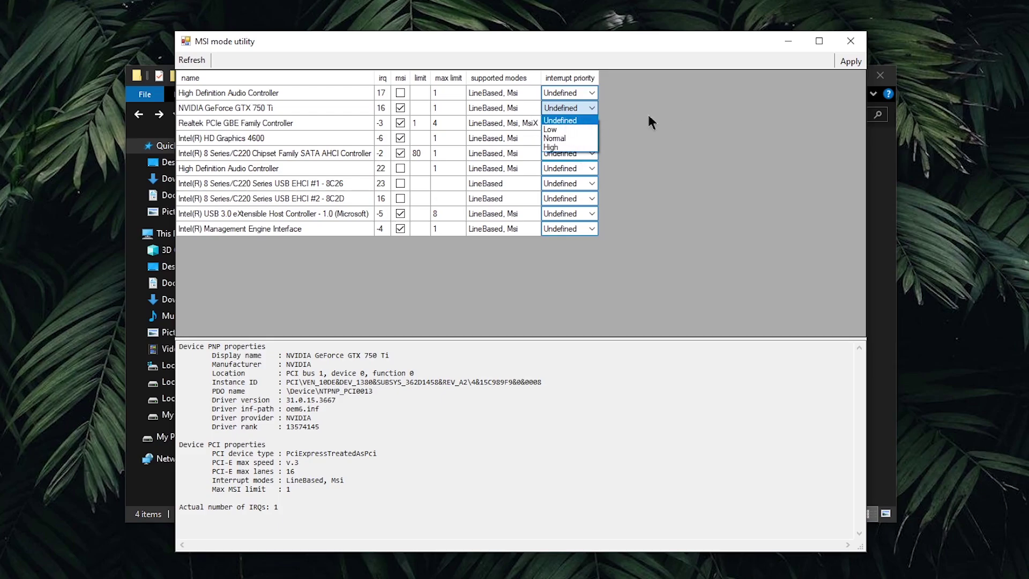
pyautogui.click(563, 120)
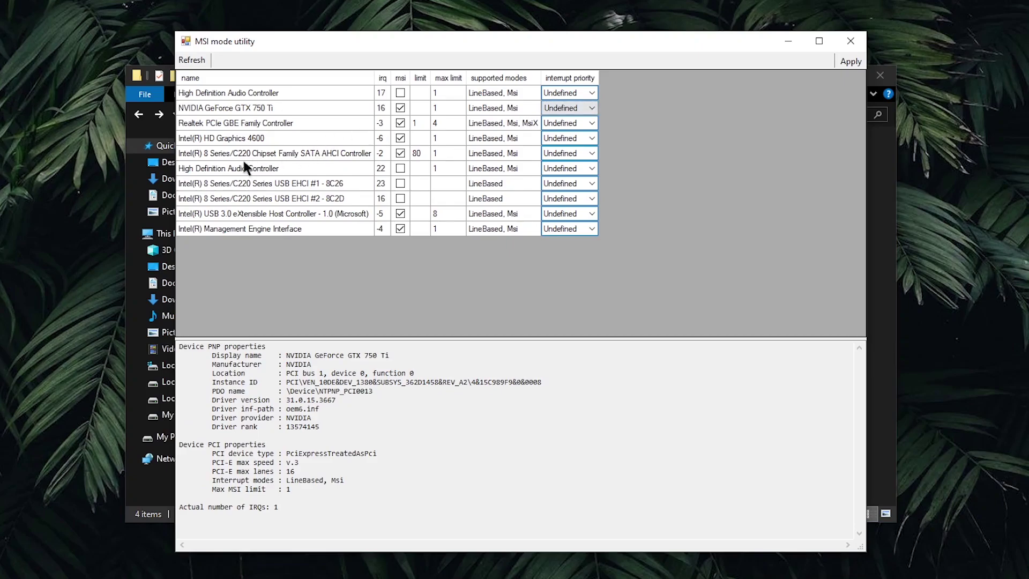
# Enable MSI for the irq 22 High Definition Audio Controller and close the utility
pyautogui.click(251, 168)
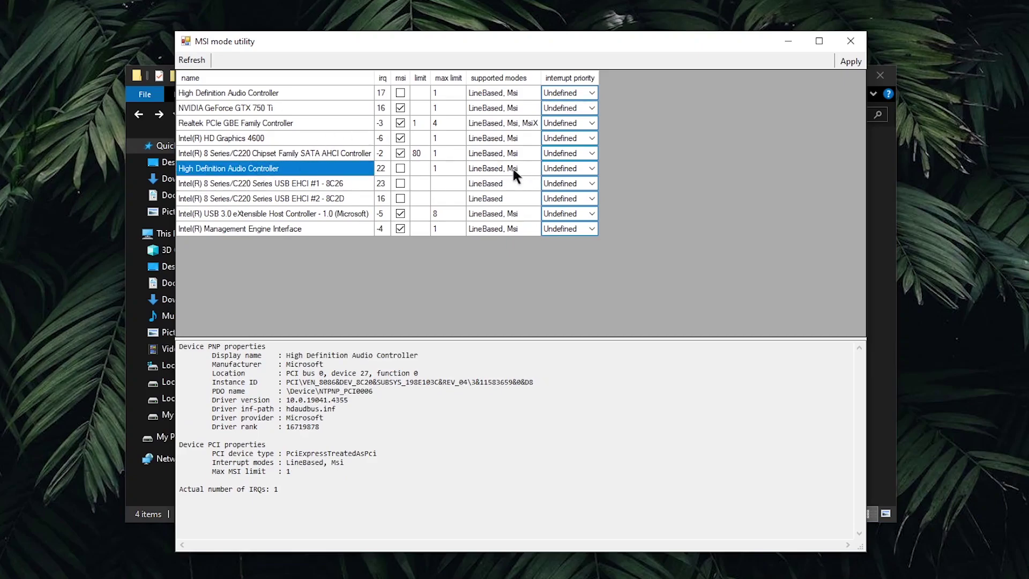
pyautogui.click(401, 168)
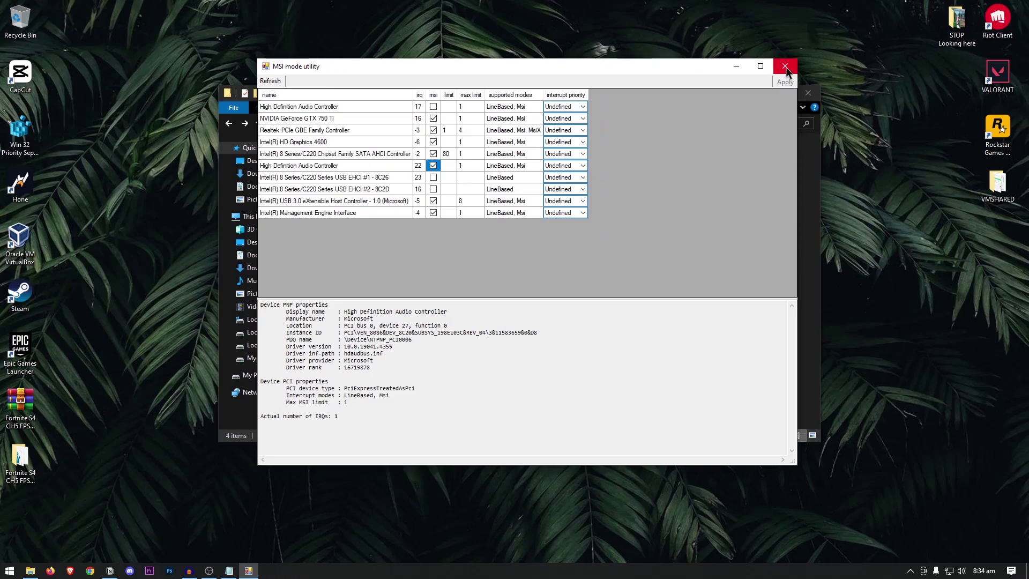
pyautogui.click(851, 41)
# Return to the FPS Pack folder and run DeviceCleanup.exe as administrator
pyautogui.click(230, 124)
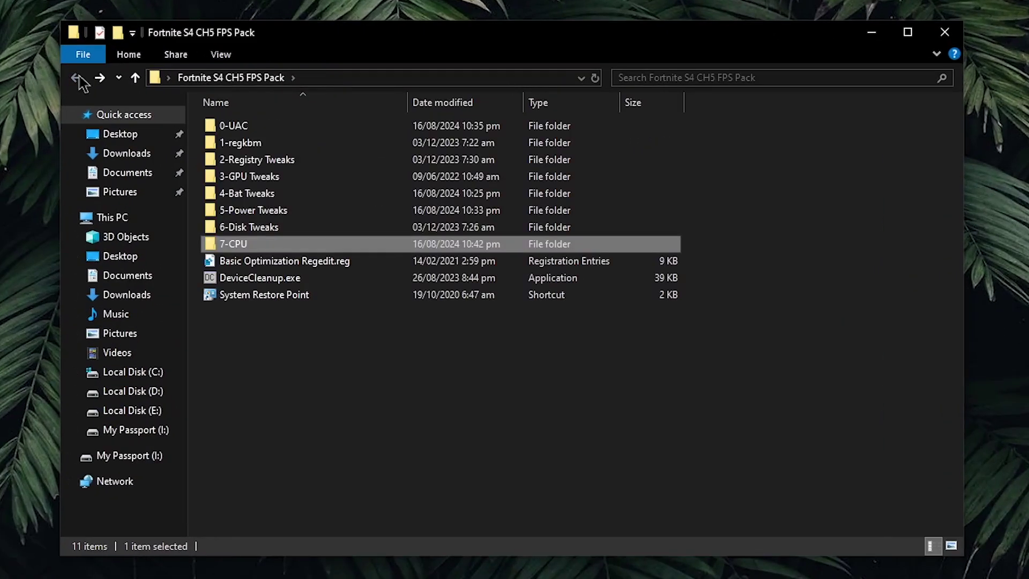
pyautogui.click(262, 276)
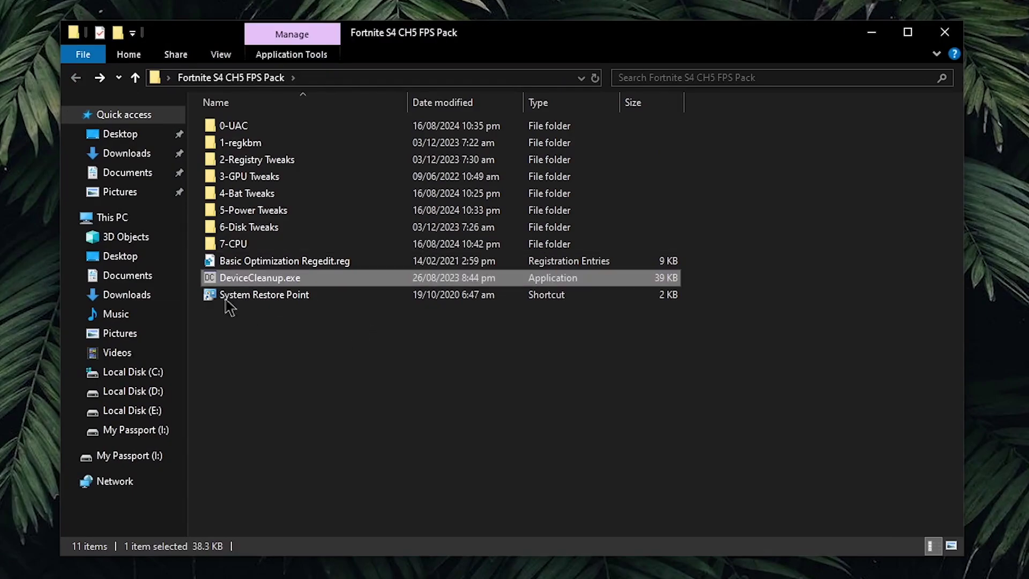
pyautogui.rightClick(273, 278)
pyautogui.click(371, 306)
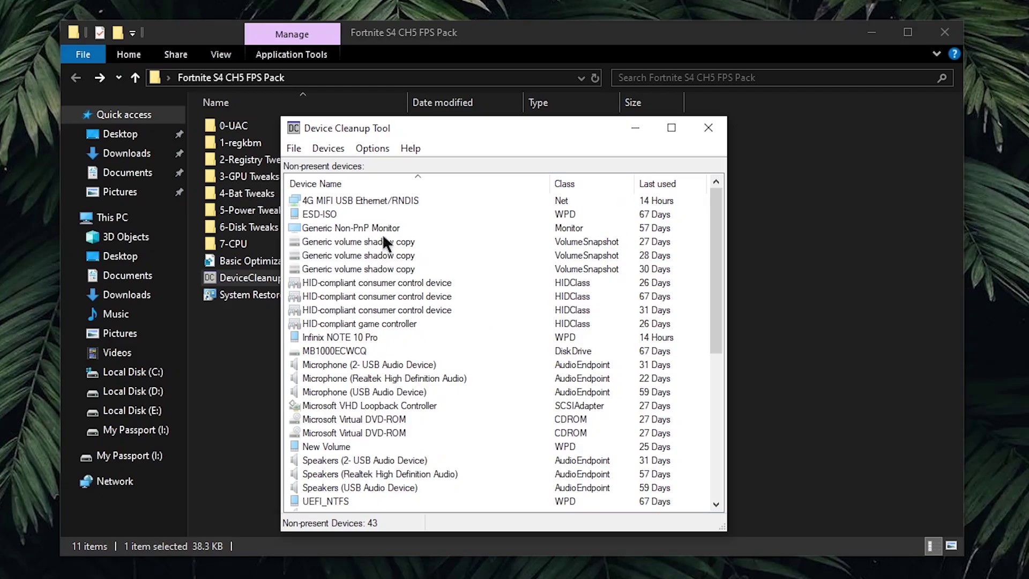
# Select all 43 non-present devices, delete them, and close Device Cleanup Tool
pyautogui.click(433, 232)
pyautogui.hotkey('ctrl', 'a')
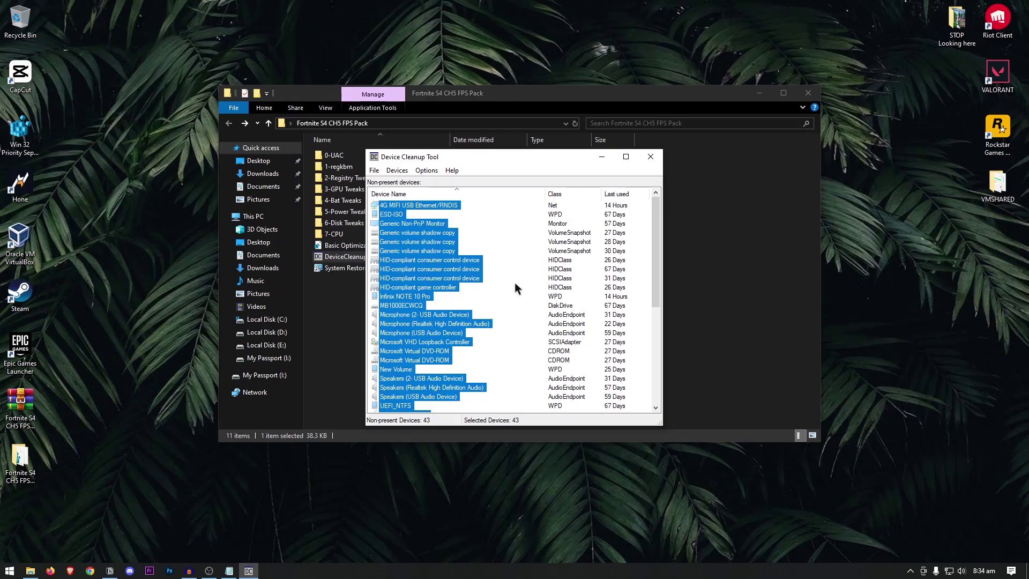
pyautogui.press('Delete')
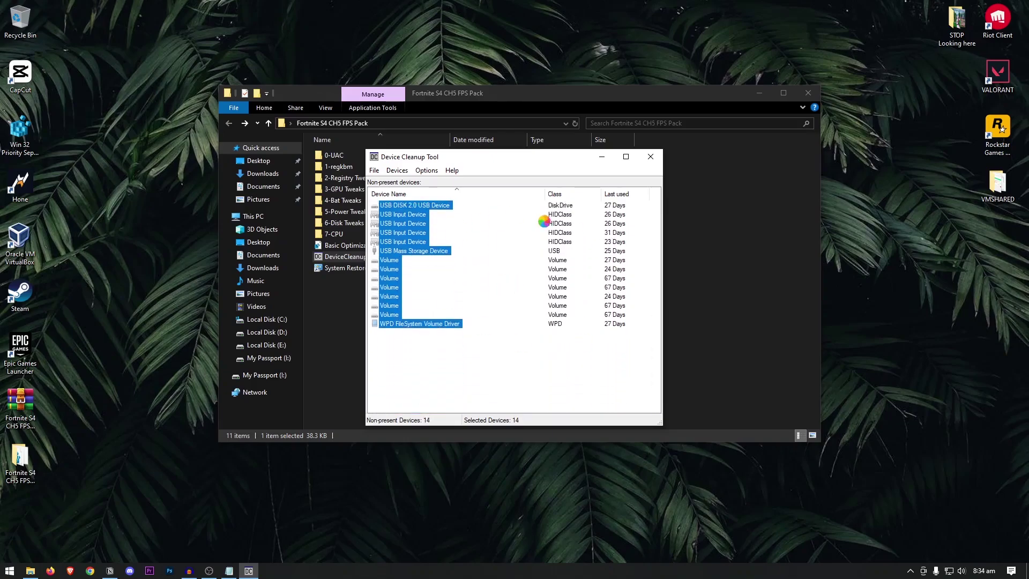
pyautogui.click(652, 159)
# Close the FPS pack folder window so the empty desktop is left
pyautogui.click(808, 92)
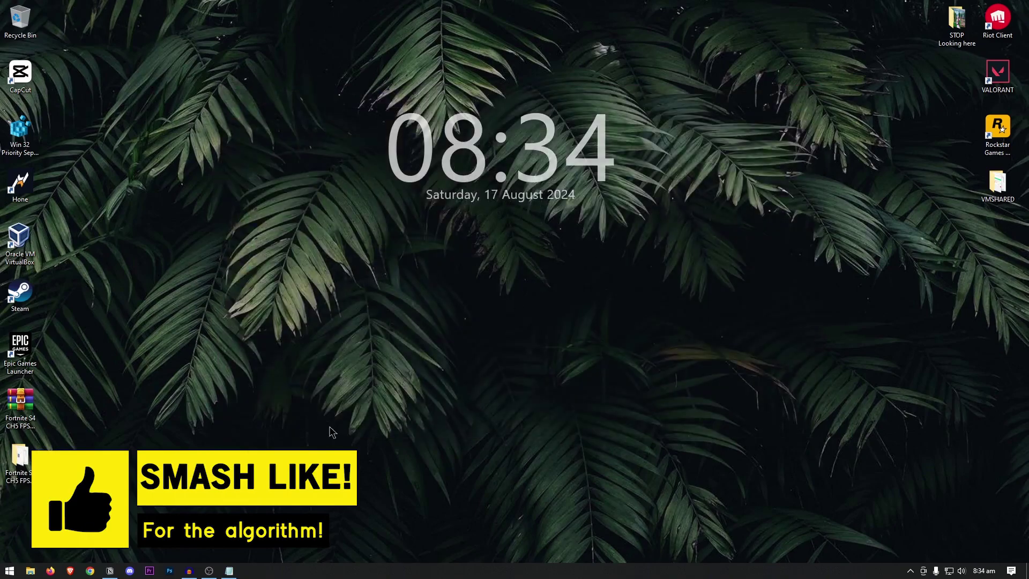
pyautogui.press('super')
pyautogui.press('super')
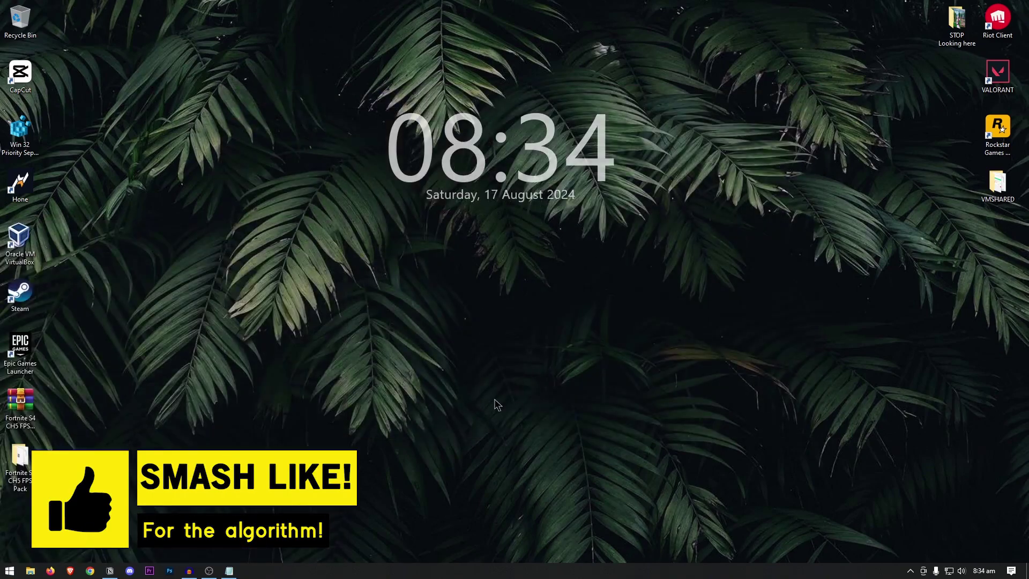